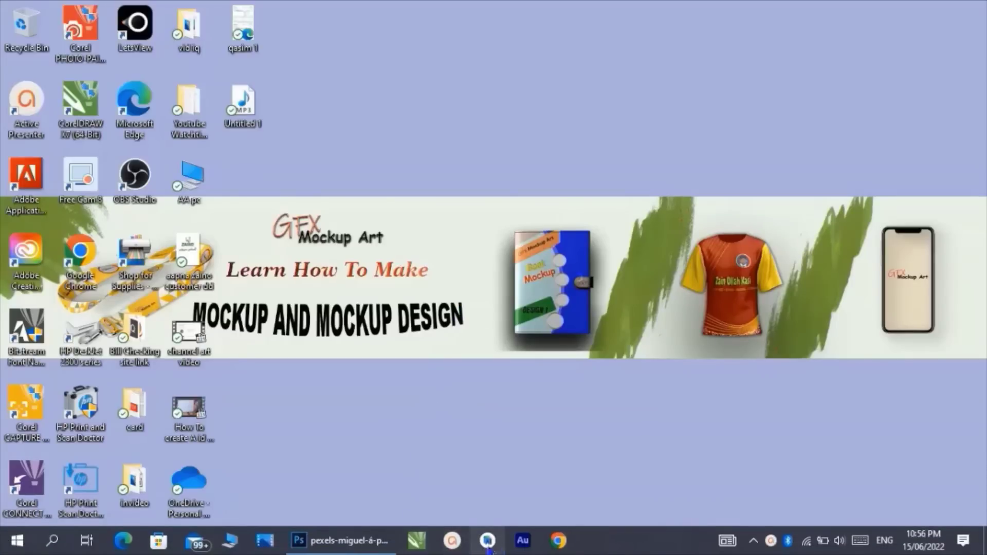
- Restore the Photoshop window showing the blank hang-tag photo on Layer 0
{"action": "left_click", "coordinate": [337, 550]}
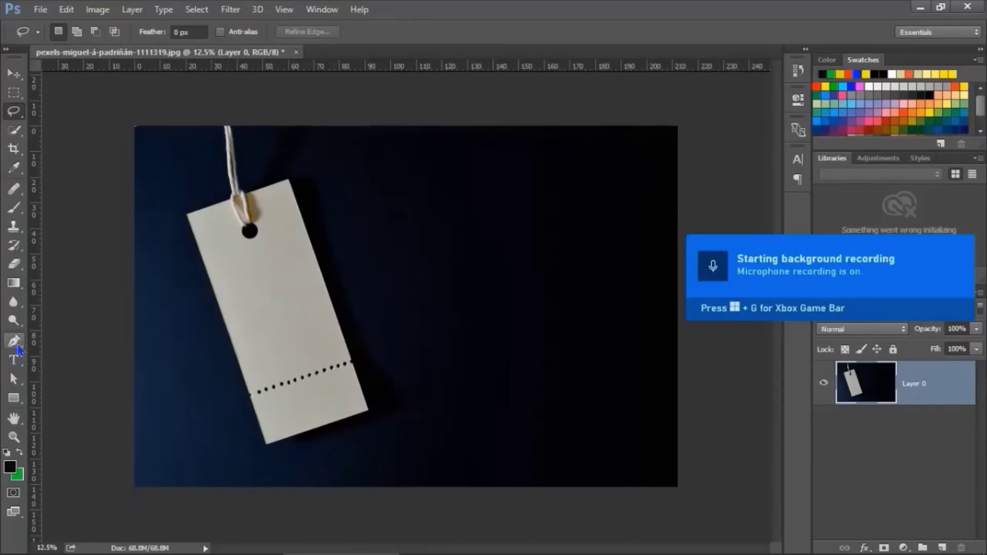
- Zoom in to 25% on the hanging tag and choose the Pen tool in Shape mode
{"action": "left_click", "coordinate": [15, 437]}
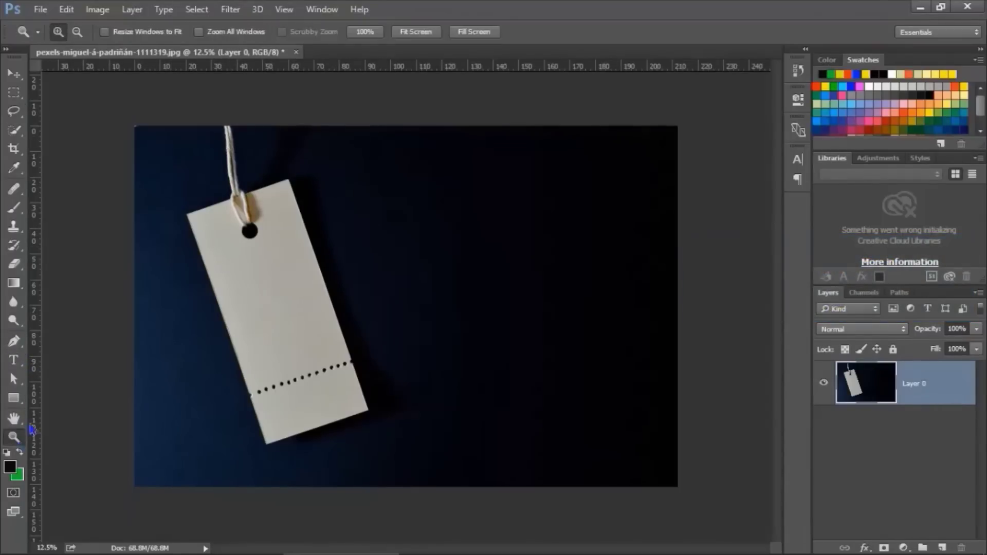
{"action": "left_click", "coordinate": [226, 238]}
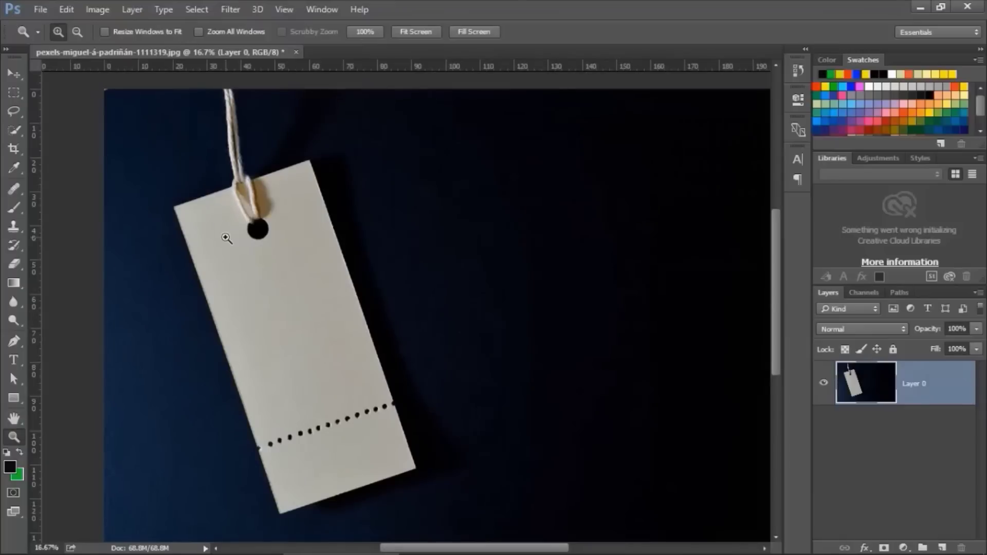
{"action": "left_click", "coordinate": [227, 237]}
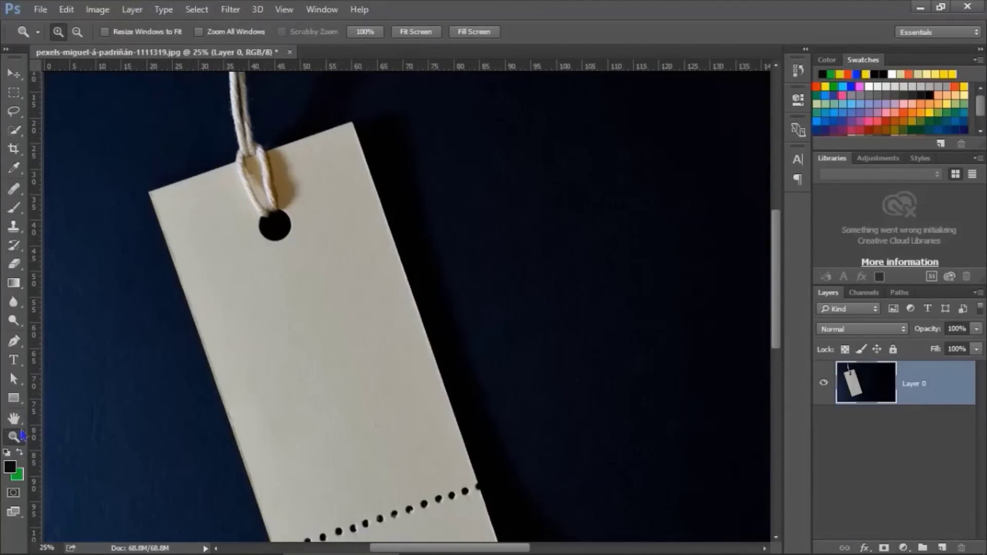
{"action": "left_click", "coordinate": [14, 341]}
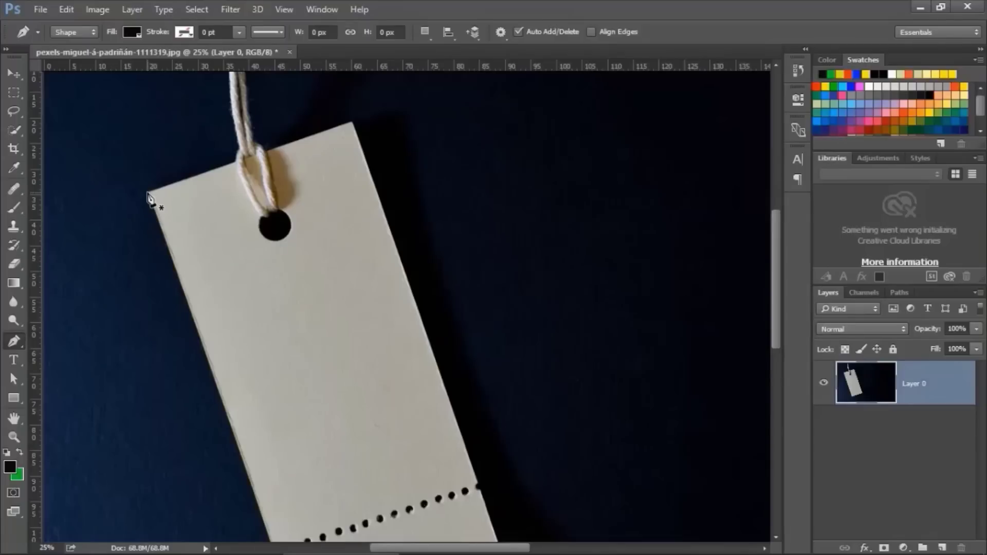
- Trace the tag's four corners as Shape 1 and set its opacity to 0%
{"action": "left_click", "coordinate": [148, 193]}
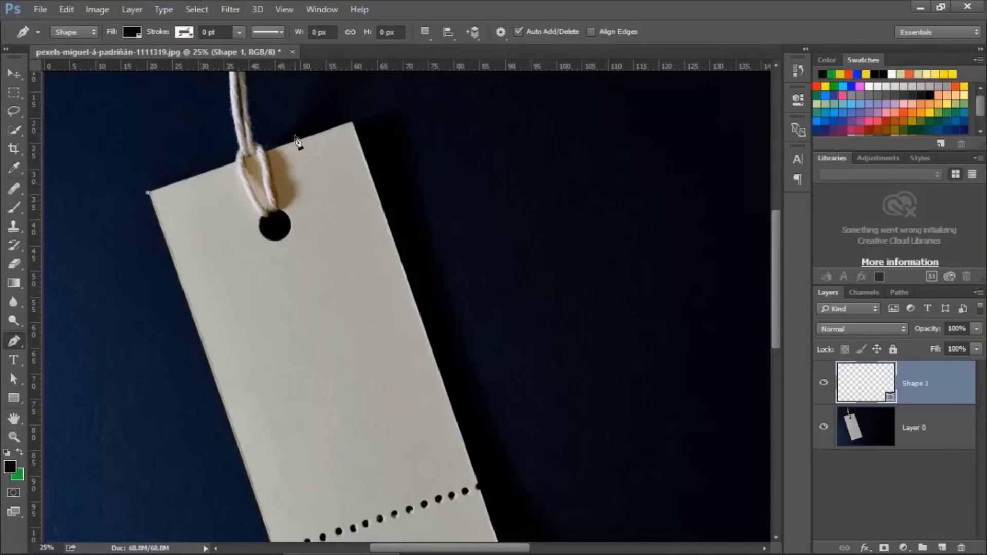
{"action": "left_click", "coordinate": [354, 124]}
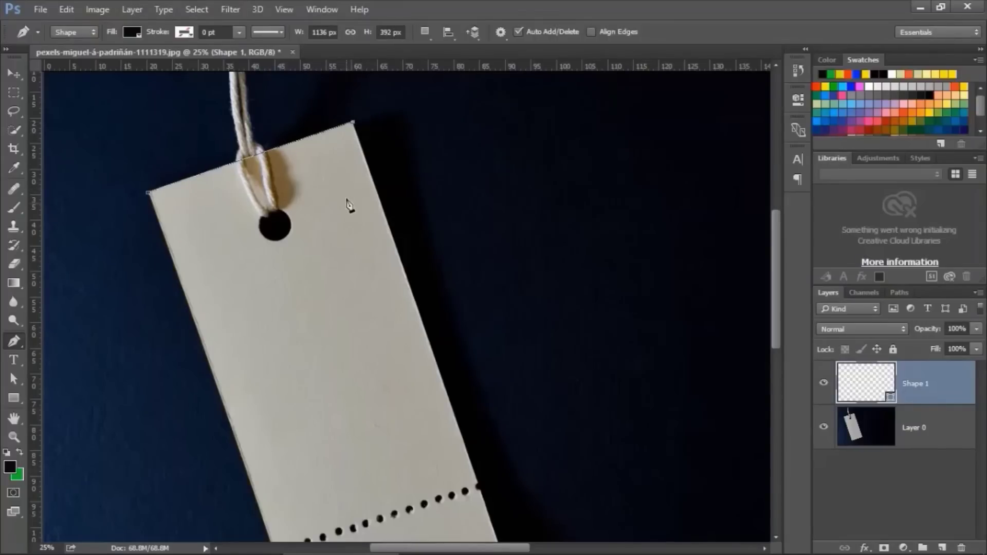
{"action": "left_click_drag", "start_coordinate": [777, 253], "coordinate": [795, 303]}
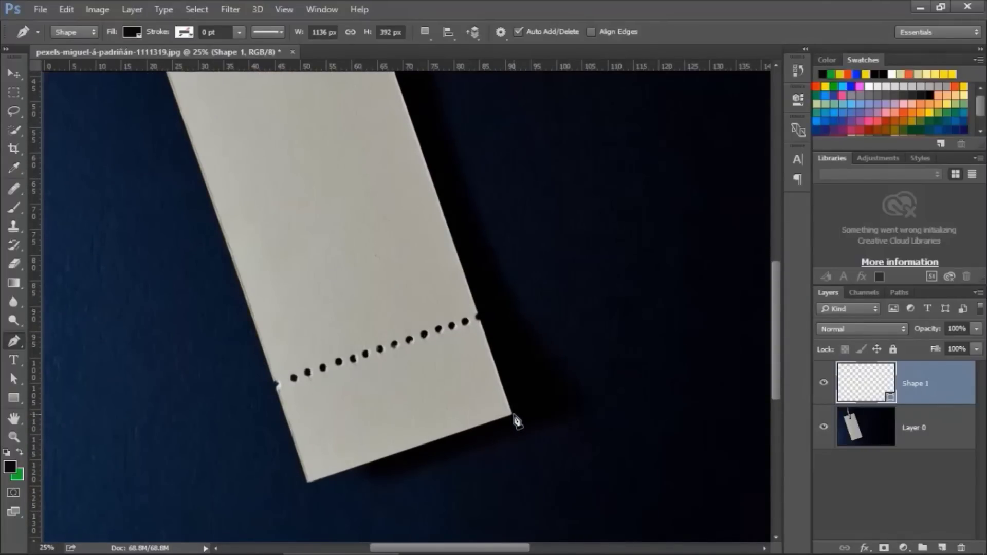
{"action": "left_click", "coordinate": [513, 413]}
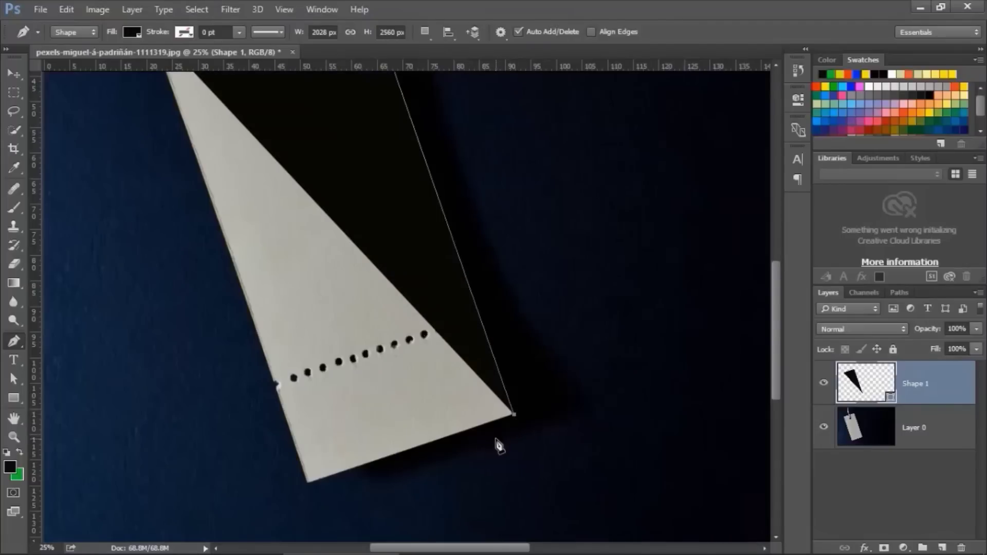
{"action": "left_click", "coordinate": [976, 330]}
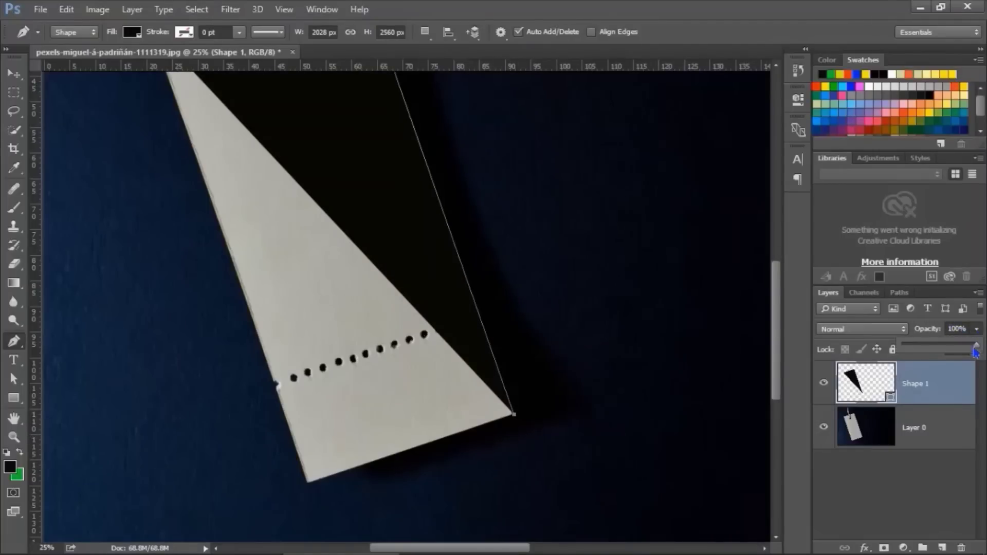
{"action": "left_click_drag", "start_coordinate": [977, 349], "coordinate": [891, 353]}
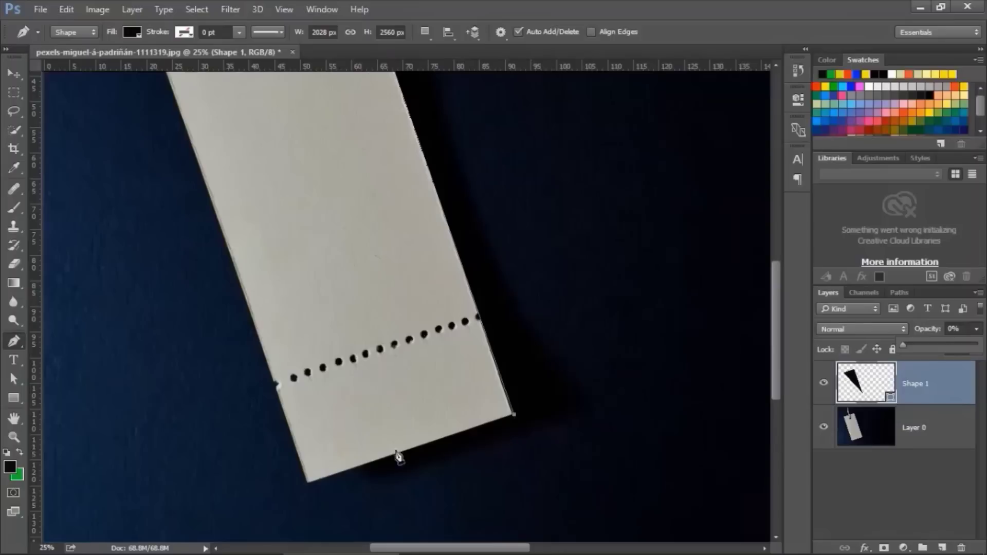
{"action": "left_click", "coordinate": [309, 486]}
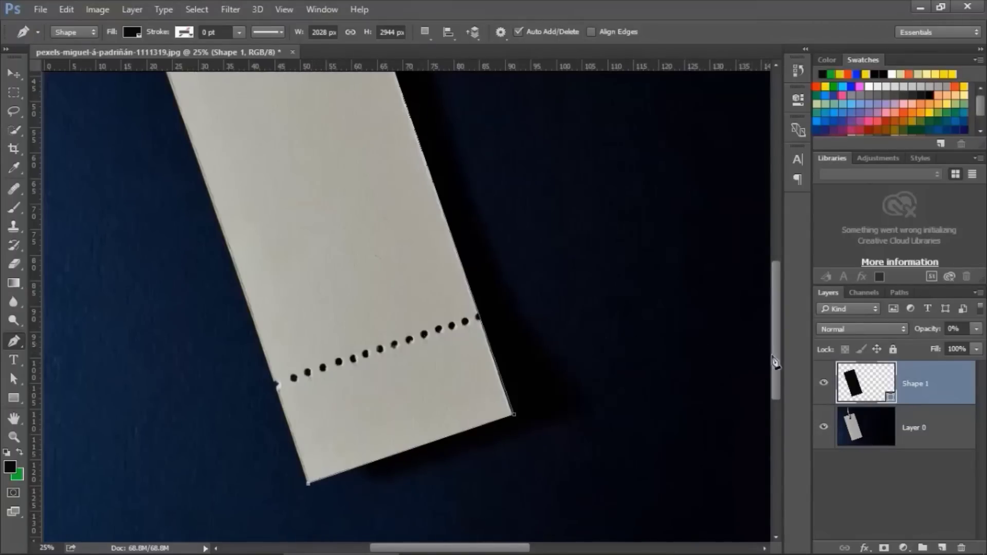
{"action": "left_click_drag", "start_coordinate": [776, 366], "coordinate": [773, 335]}
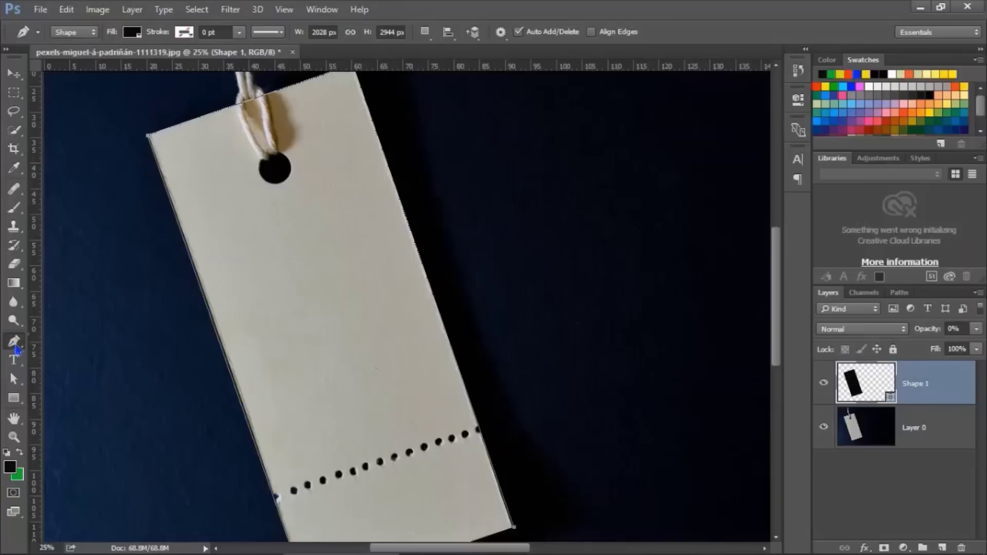
- Add anchor points along the tag outline's left edge
{"action": "right_click", "coordinate": [15, 347]}
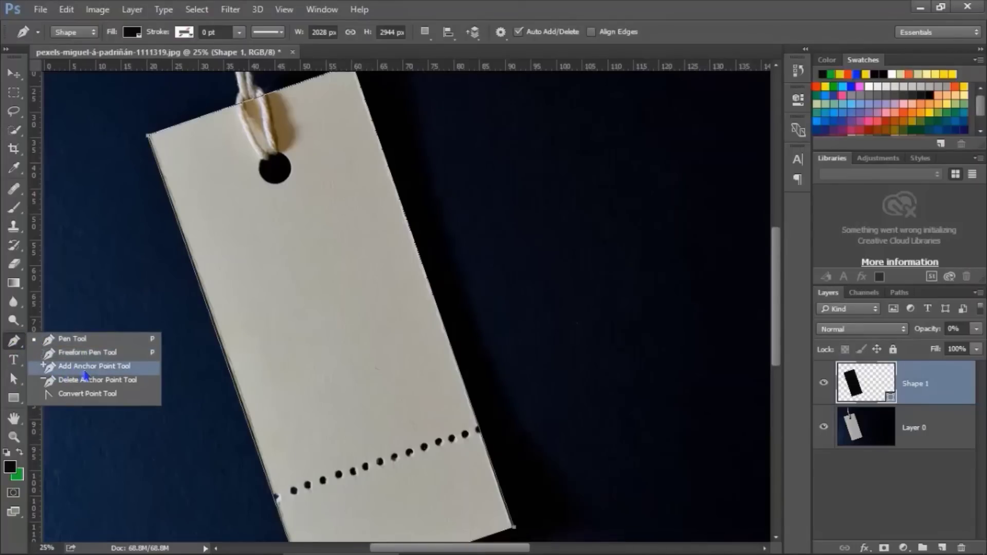
{"action": "left_click", "coordinate": [85, 370]}
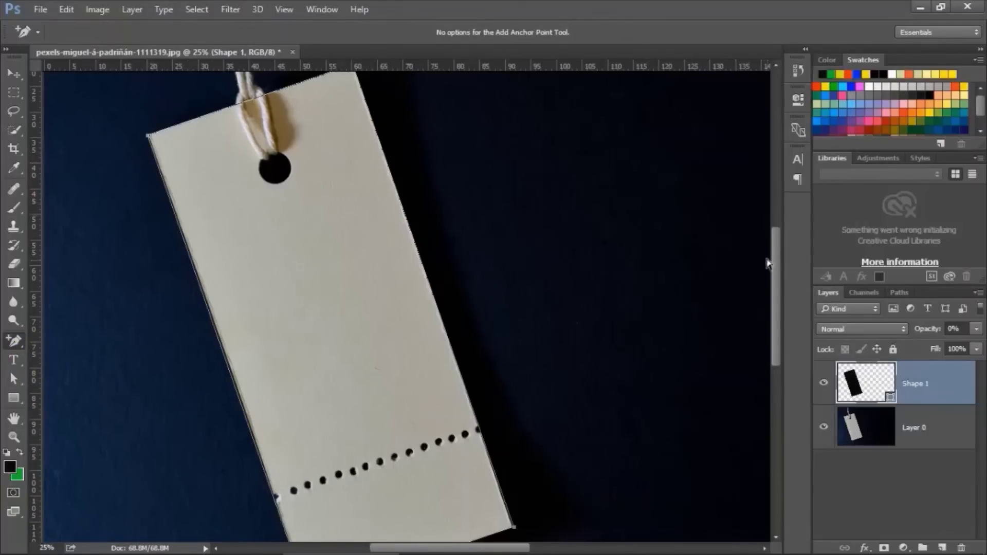
{"action": "left_click", "coordinate": [13, 436]}
{"action": "left_click", "coordinate": [118, 208]}
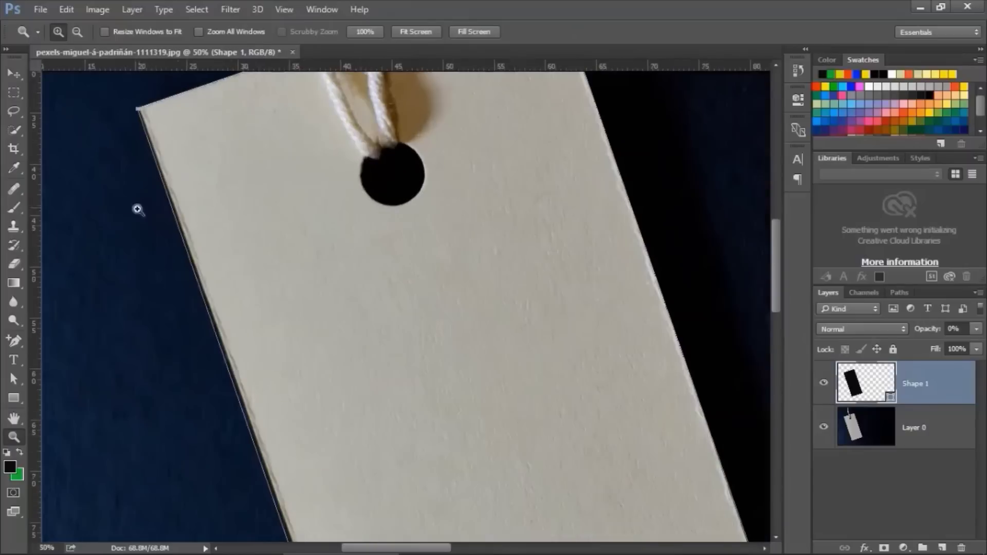
{"action": "left_click", "coordinate": [14, 340]}
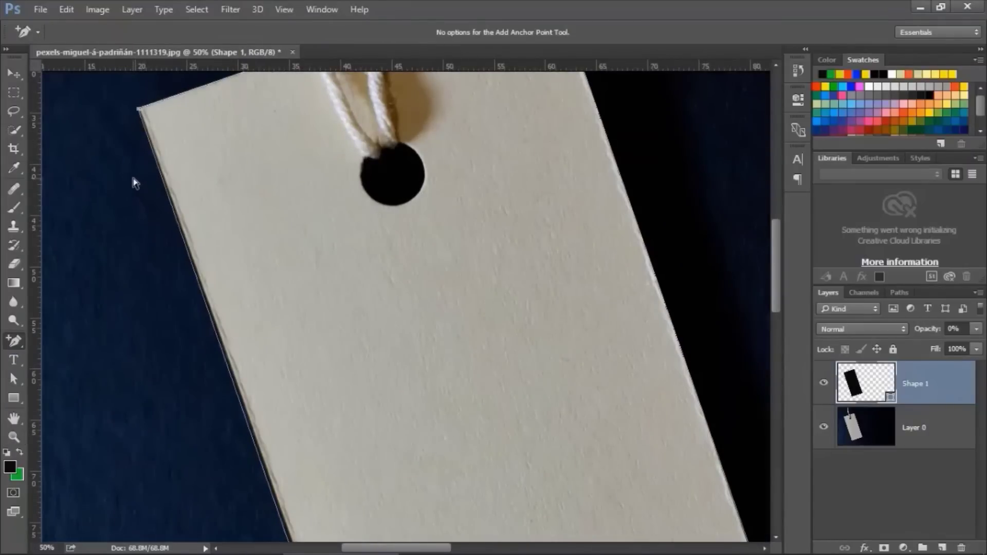
{"action": "left_click", "coordinate": [247, 420]}
{"action": "left_click", "coordinate": [267, 502]}
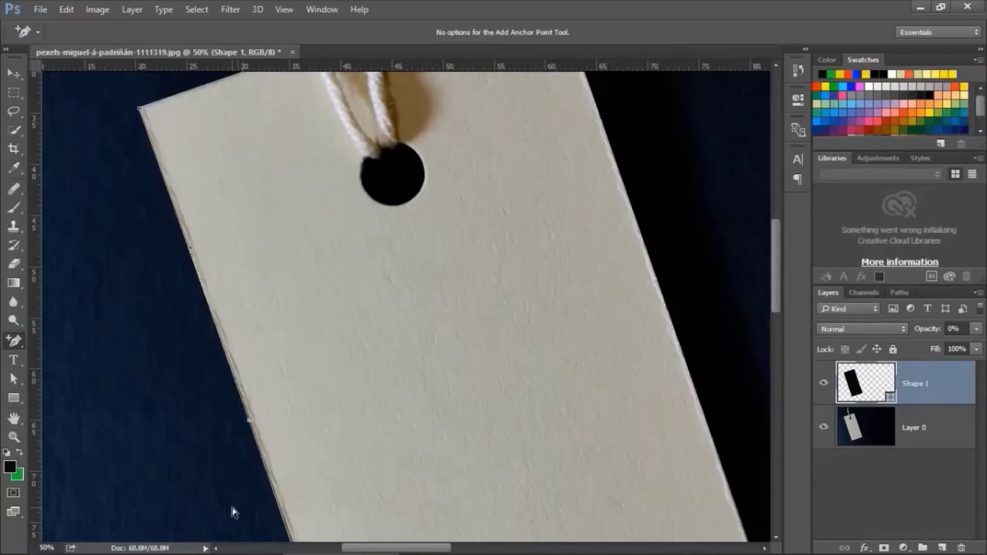
{"action": "left_click", "coordinate": [180, 223]}
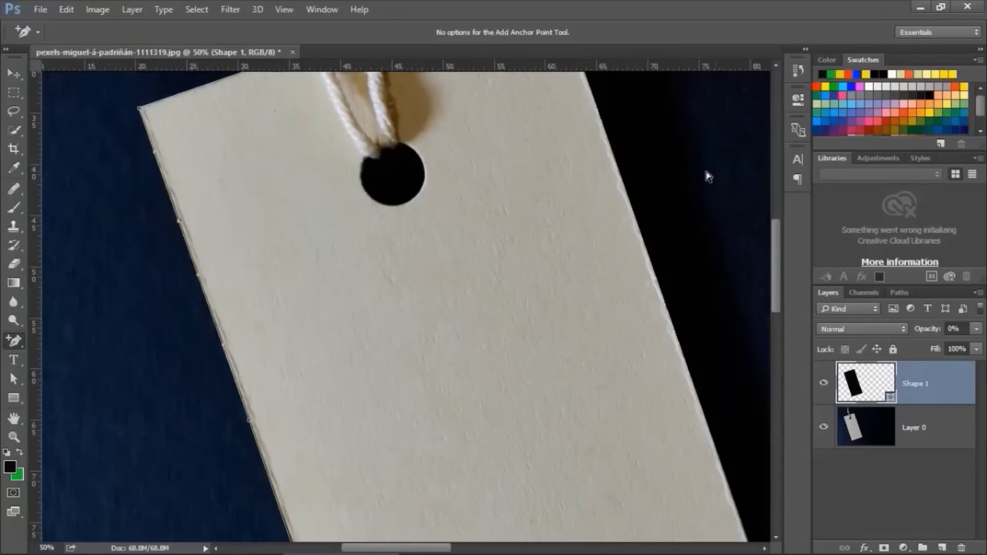
{"action": "mouse_move", "coordinate": [775, 247]}
{"action": "left_mouse_down"}
{"action": "mouse_move", "coordinate": [775, 342]}
{"action": "mouse_move", "coordinate": [784, 353]}
{"action": "left_mouse_up"}
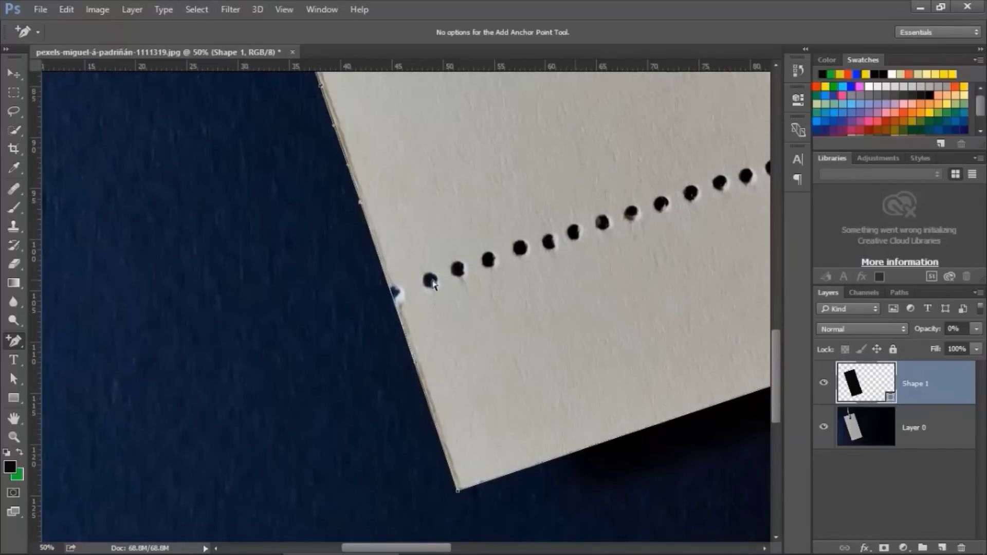
- Add anchor points along the tag outline's right and top edges
{"action": "scroll", "coordinate": [463, 298], "scroll_direction": "right", "scroll_amount": 3}
{"action": "scroll", "coordinate": [514, 329], "scroll_direction": "right", "scroll_amount": 1}
{"action": "scroll", "coordinate": [591, 366], "scroll_direction": "right", "scroll_amount": 2}
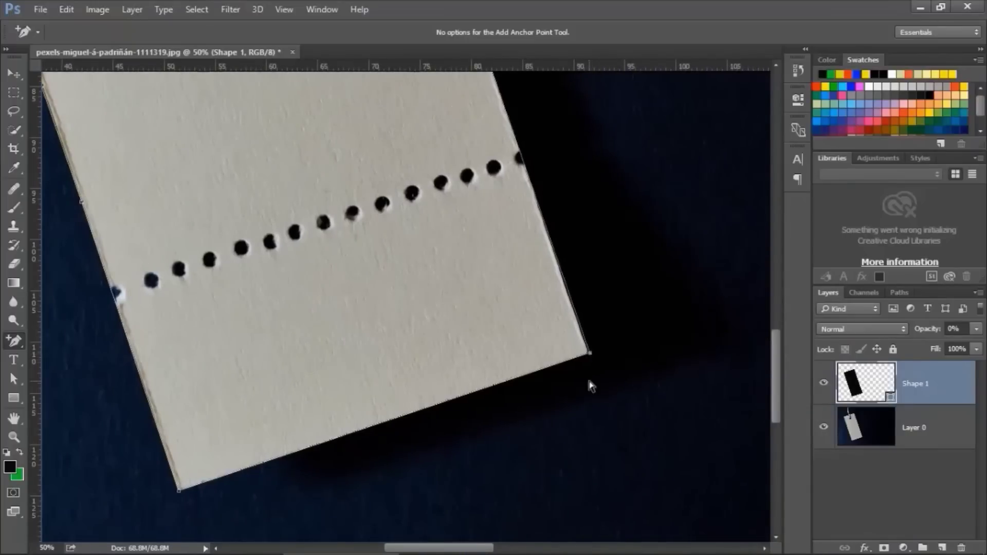
{"action": "scroll", "coordinate": [766, 385], "scroll_direction": "up", "scroll_amount": 3}
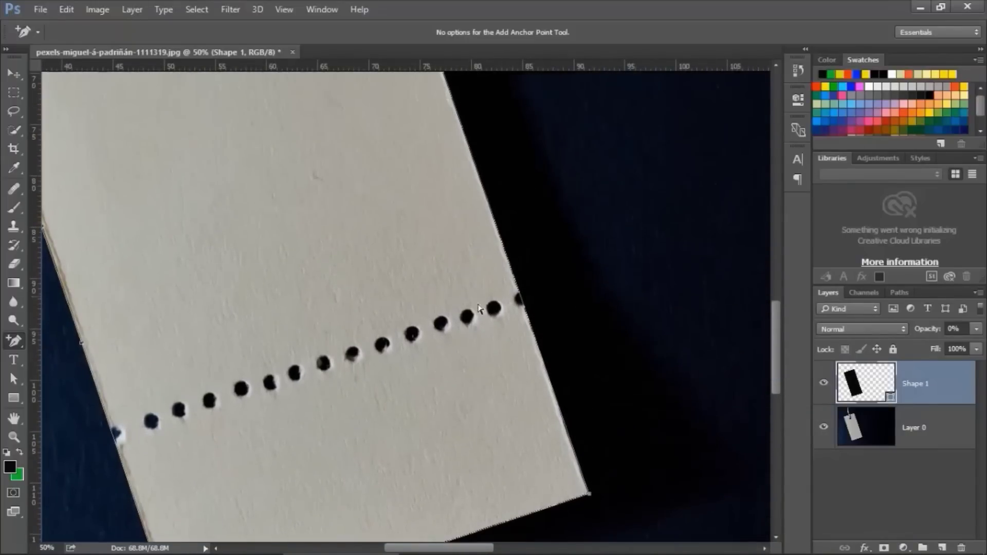
{"action": "left_click", "coordinate": [566, 432]}
{"action": "left_click", "coordinate": [561, 411]}
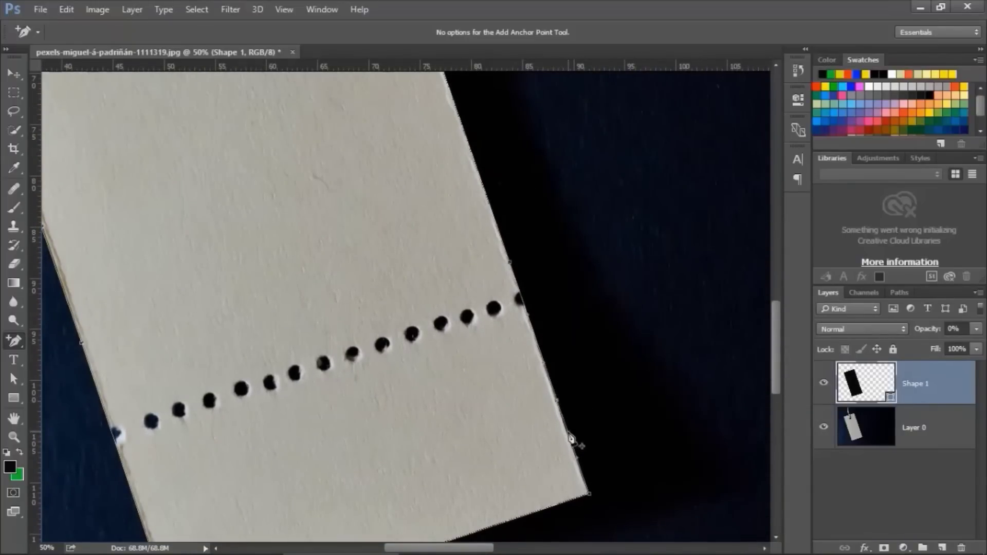
{"action": "left_click", "coordinate": [580, 469]}
{"action": "left_click_drag", "start_coordinate": [775, 378], "coordinate": [775, 265]}
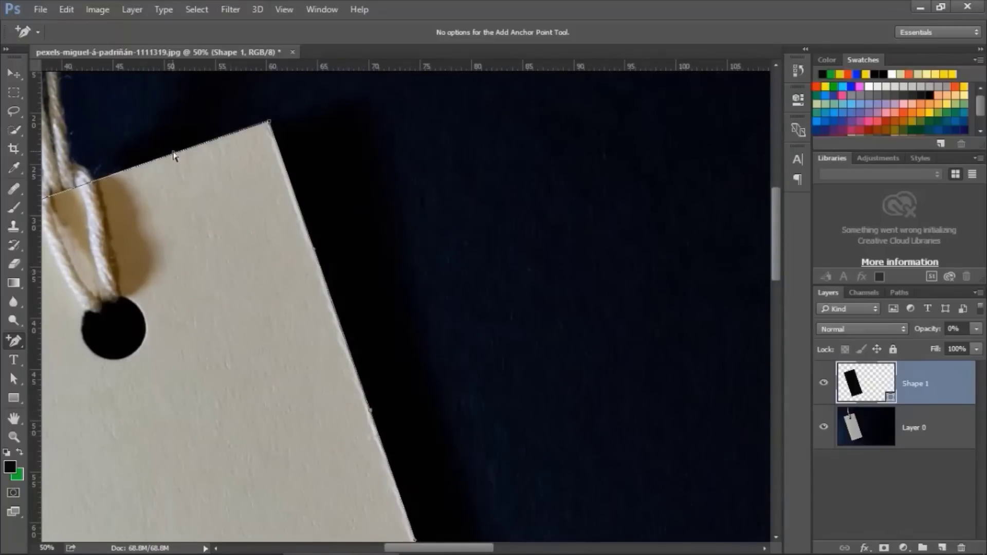
{"action": "left_click_drag", "start_coordinate": [464, 548], "coordinate": [419, 551]}
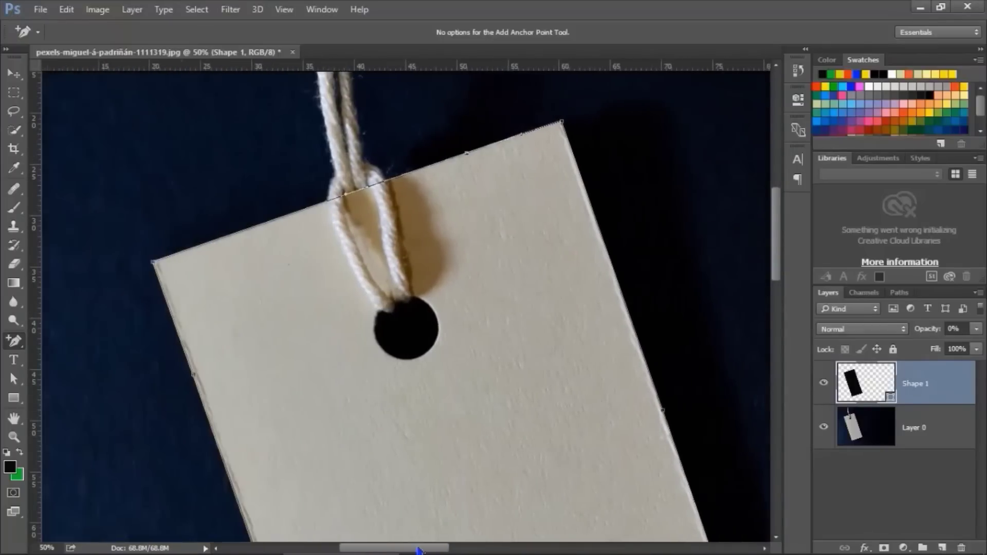
{"action": "left_click", "coordinate": [249, 229]}
- Rename the traced shape layer to 'tag'
{"action": "double_click", "coordinate": [918, 385]}
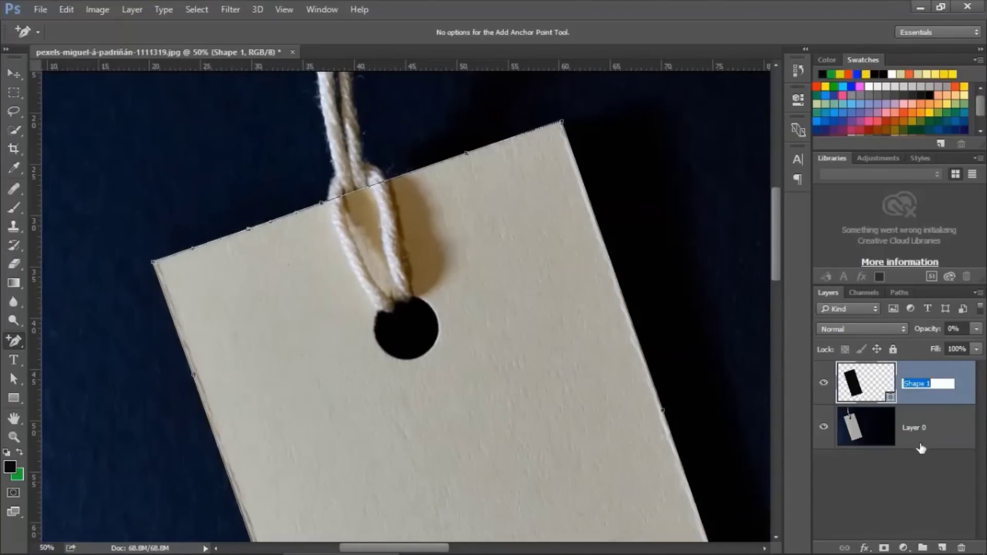
{"action": "type", "text": "tag"}
{"action": "key", "text": "Return"}
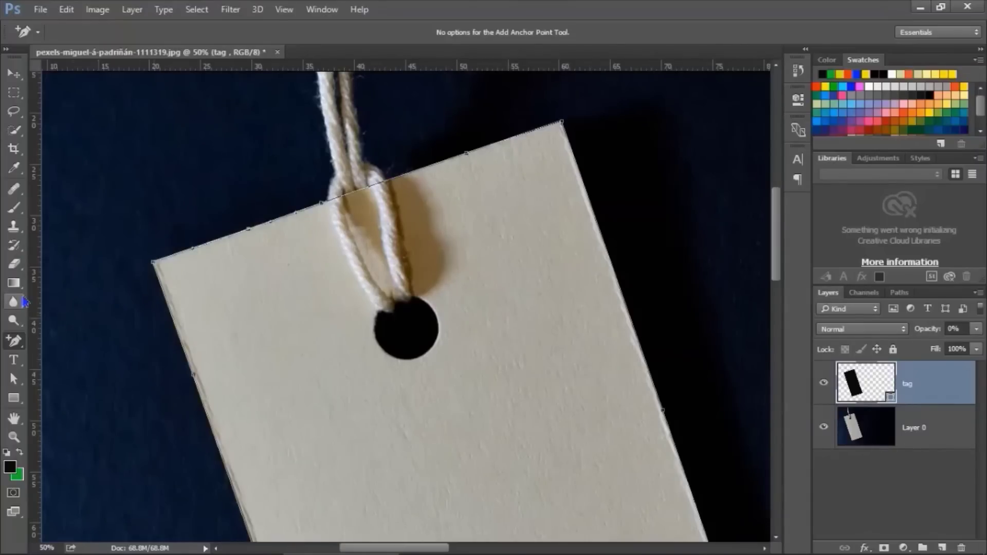
- Outline the front rope strand with the Pen tool from its top down to the loop
{"action": "right_click", "coordinate": [18, 341]}
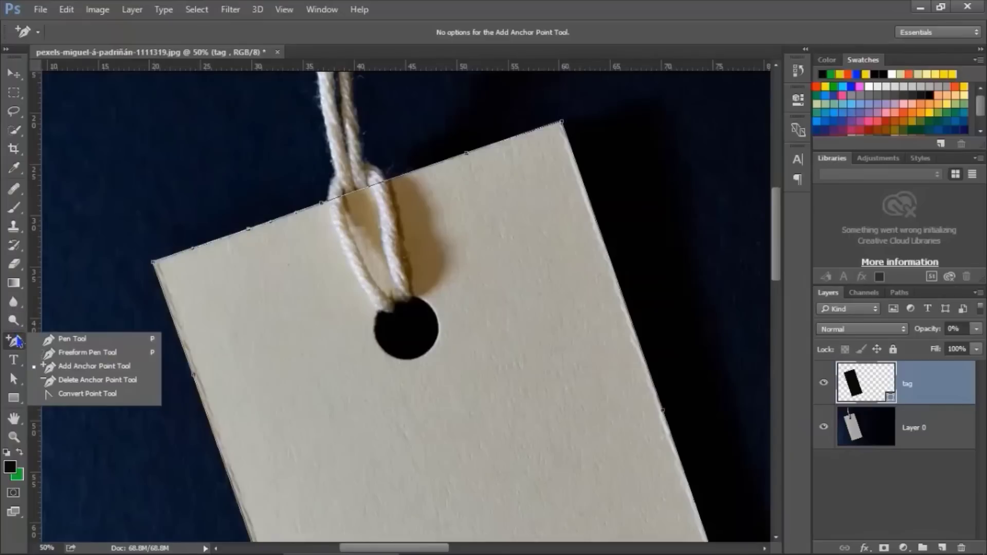
{"action": "left_click", "coordinate": [70, 338]}
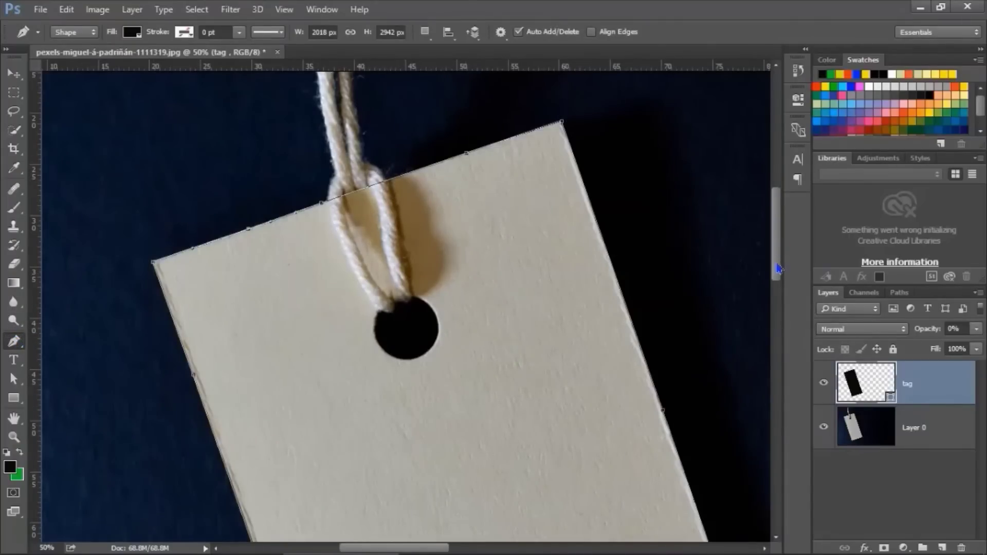
{"action": "scroll", "coordinate": [360, 206], "scroll_direction": "up", "scroll_amount": 5}
{"action": "left_click", "coordinate": [327, 205]}
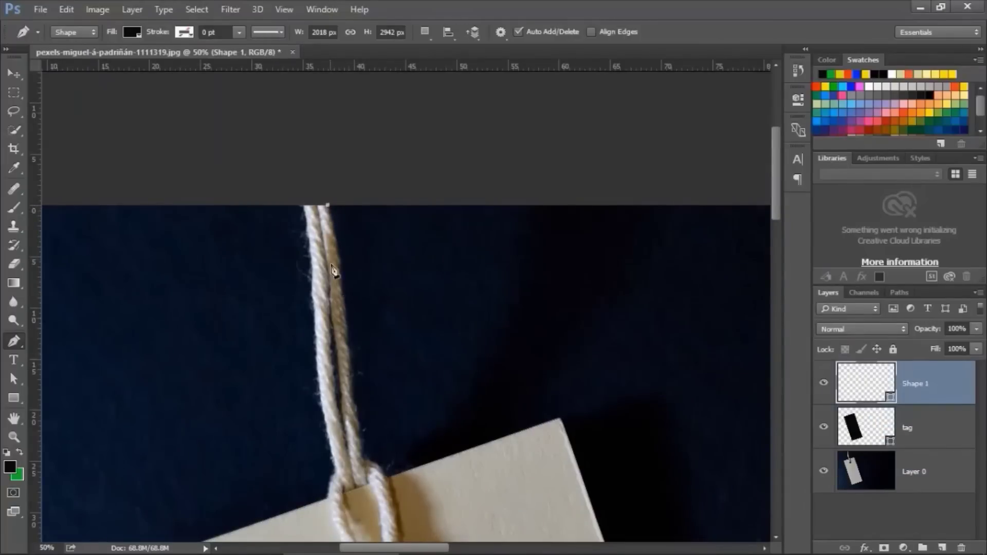
{"action": "left_click_drag", "start_coordinate": [341, 259], "coordinate": [345, 280]}
{"action": "left_click", "coordinate": [342, 288]}
{"action": "left_click", "coordinate": [347, 310]}
{"action": "left_click", "coordinate": [349, 341]}
{"action": "left_click", "coordinate": [353, 380]}
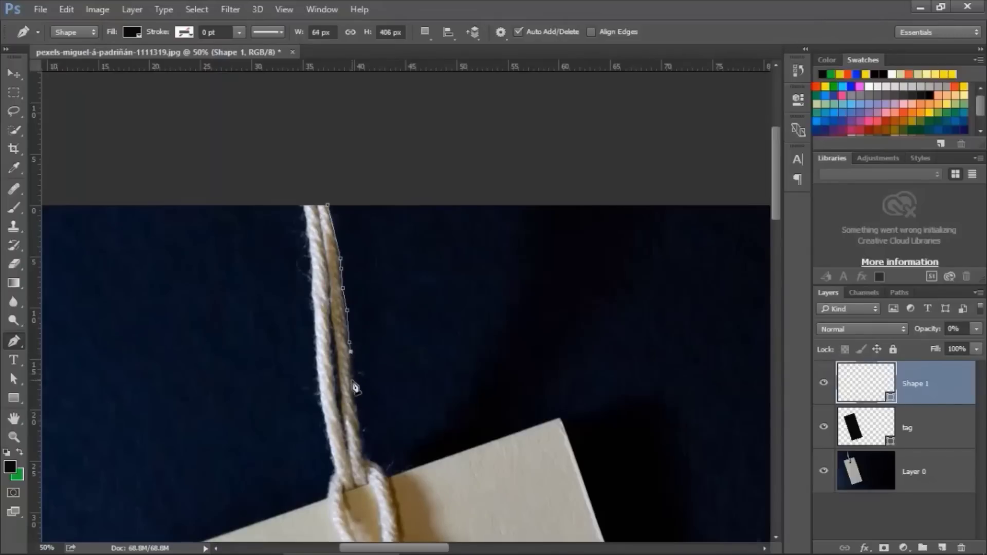
{"action": "left_click", "coordinate": [358, 407]}
{"action": "left_click", "coordinate": [363, 427]}
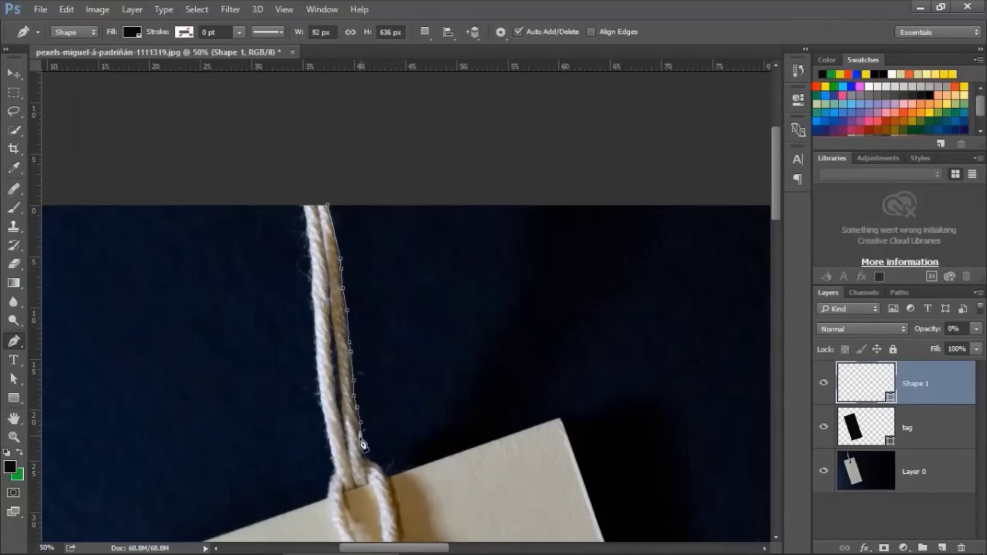
{"action": "left_click", "coordinate": [363, 450]}
{"action": "left_click_drag", "start_coordinate": [389, 478], "coordinate": [391, 481]}
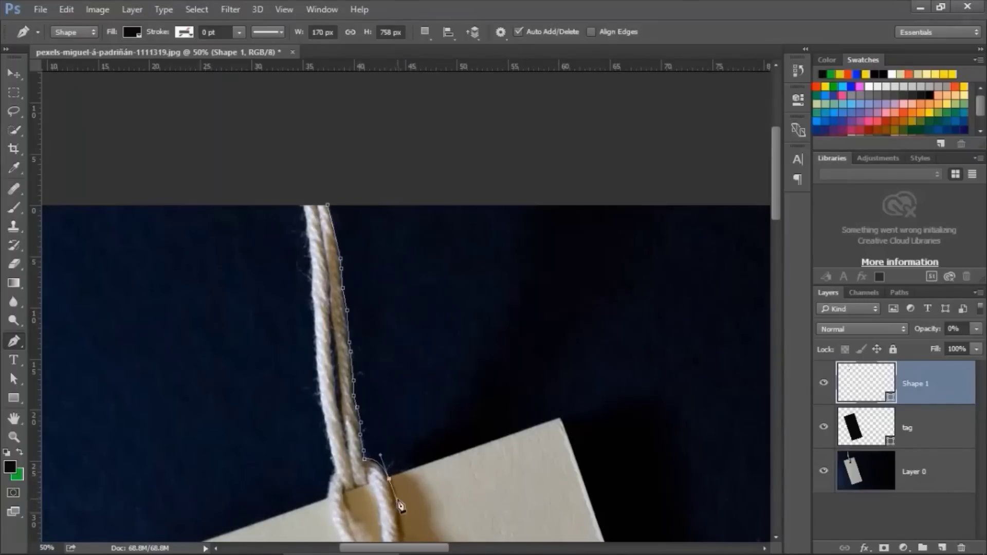
- Carry the rope outline across the tag hole and up the loop's left side
{"action": "scroll", "coordinate": [400, 353], "scroll_direction": "down", "scroll_amount": 5}
{"action": "left_click", "coordinate": [413, 355]}
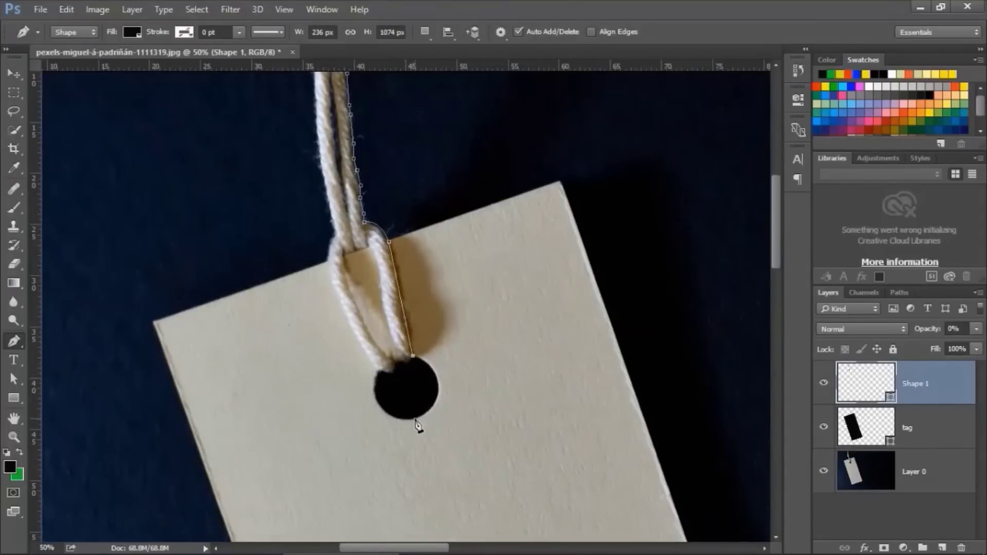
{"action": "left_click", "coordinate": [414, 419]}
{"action": "left_click", "coordinate": [379, 372]}
{"action": "left_click", "coordinate": [391, 363]}
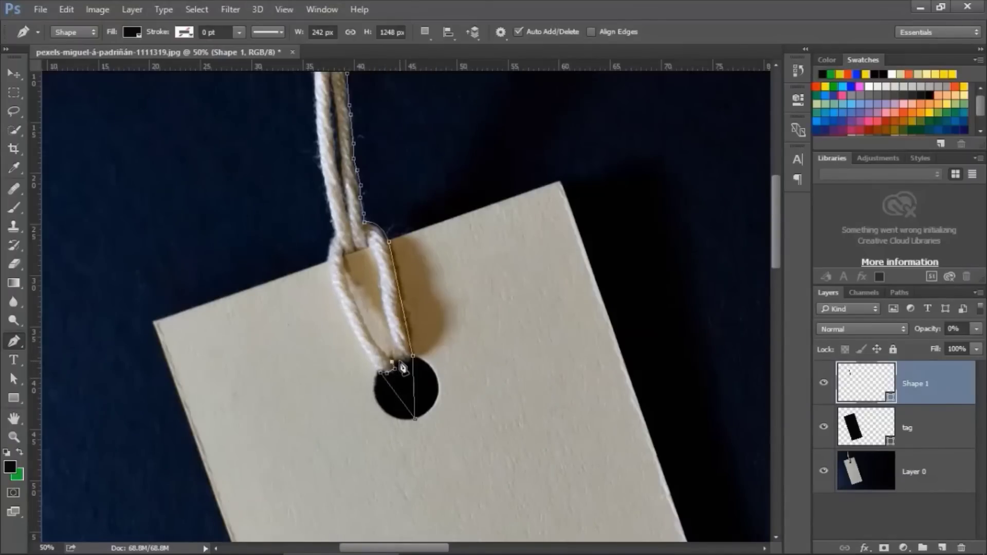
{"action": "mouse_move", "coordinate": [327, 261]}
{"action": "left_mouse_down"}
{"action": "mouse_move", "coordinate": [329, 216]}
{"action": "mouse_move", "coordinate": [336, 242]}
{"action": "left_mouse_up"}
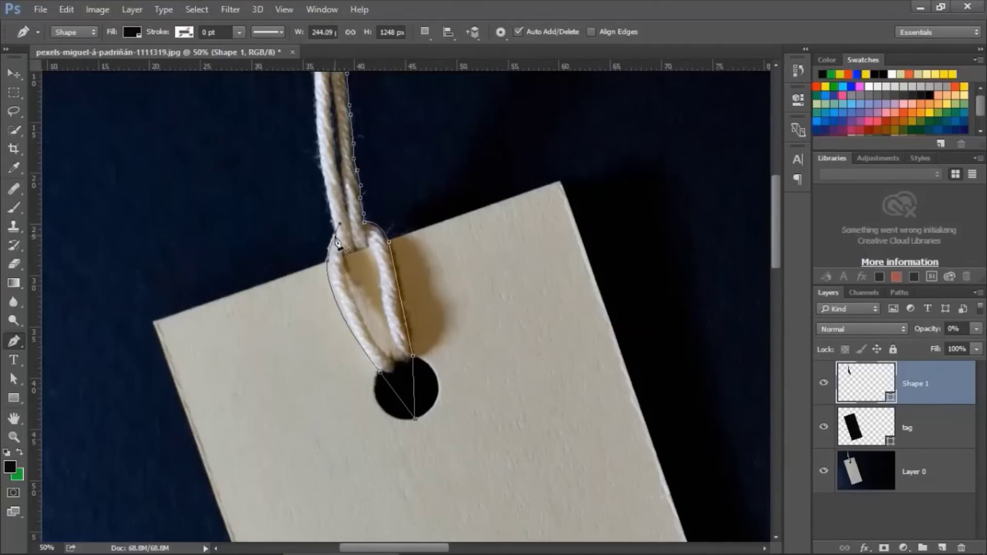
- Trace the outline up the rope's left edge, close it at the top, and begin renaming the layer
{"action": "scroll", "coordinate": [691, 242], "scroll_direction": "up", "scroll_amount": 4}
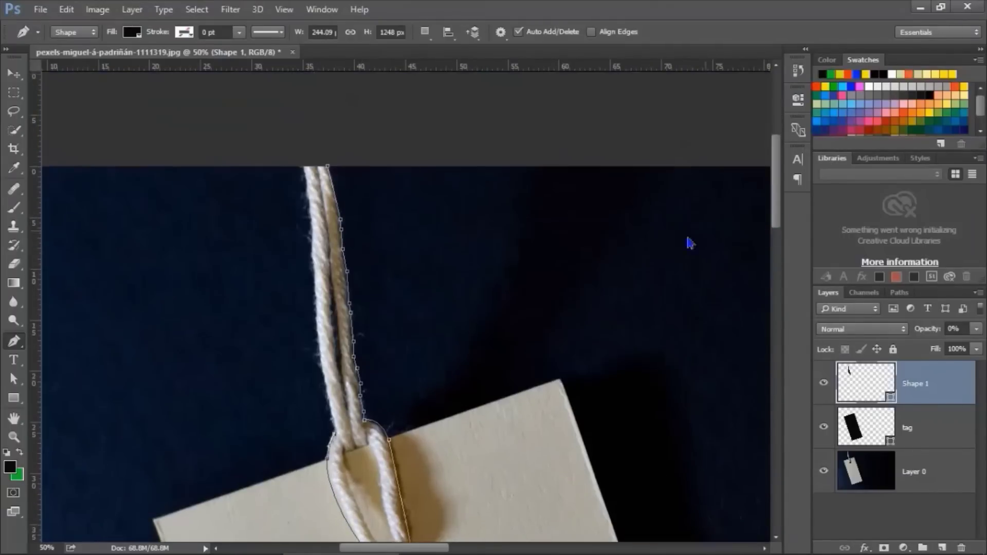
{"action": "left_click", "coordinate": [326, 383]}
{"action": "left_click", "coordinate": [320, 355]}
{"action": "left_click", "coordinate": [315, 317]}
{"action": "left_click", "coordinate": [315, 284]}
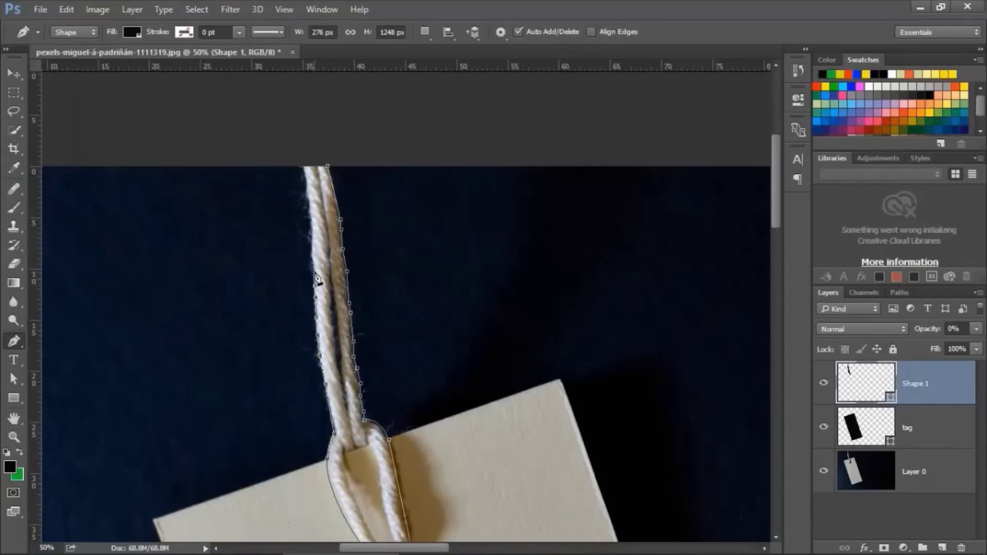
{"action": "left_click", "coordinate": [311, 255]}
{"action": "left_click", "coordinate": [311, 232]}
{"action": "left_click", "coordinate": [304, 196]}
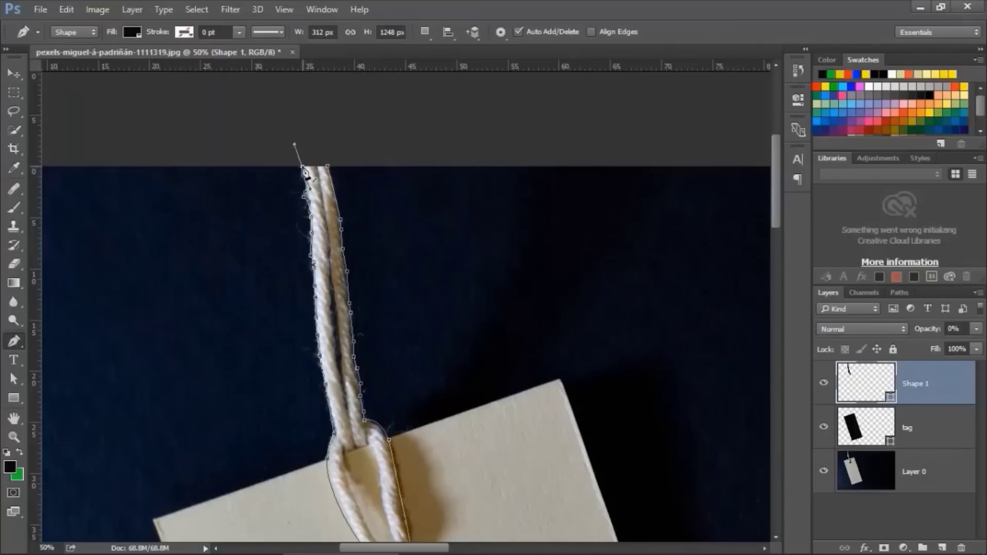
{"action": "left_click", "coordinate": [301, 166]}
{"action": "double_click", "coordinate": [914, 384]}
- Name the rope-strand shape layer '1'
{"action": "type", "text": "1"}
{"action": "key", "text": "Return"}
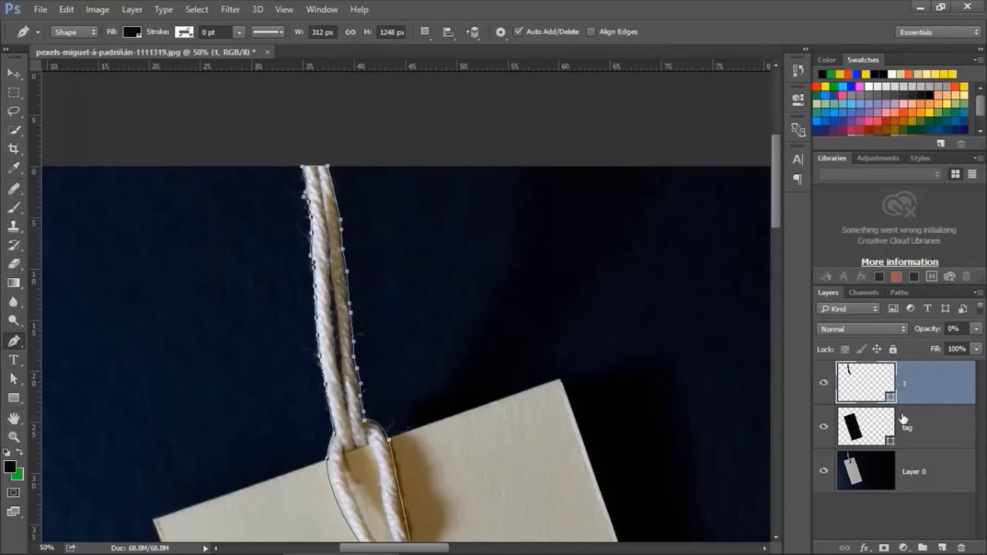
{"action": "scroll", "coordinate": [689, 353], "scroll_direction": "down", "scroll_amount": 5}
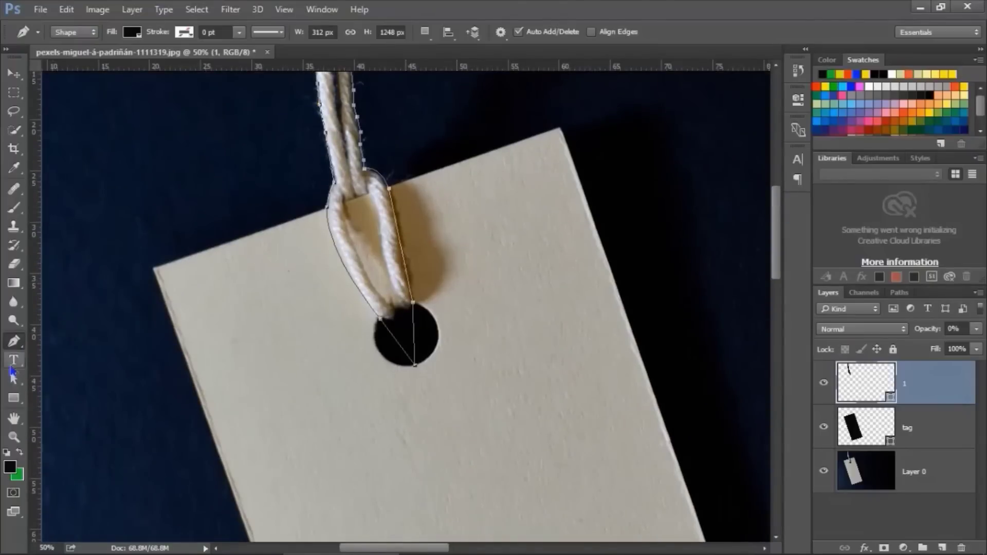
- Add and drag anchor points so the '1' outline curves around the tag hole
{"action": "right_click", "coordinate": [14, 341]}
{"action": "left_click", "coordinate": [67, 371]}
{"action": "left_click", "coordinate": [414, 333]}
{"action": "left_click_drag", "start_coordinate": [414, 362], "coordinate": [425, 369]}
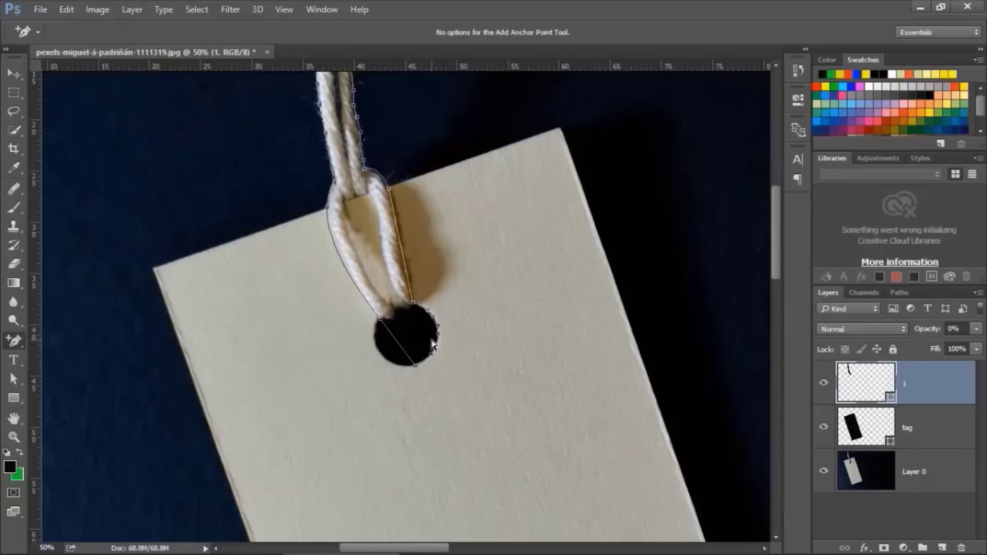
{"action": "left_click_drag", "start_coordinate": [398, 342], "coordinate": [389, 384]}
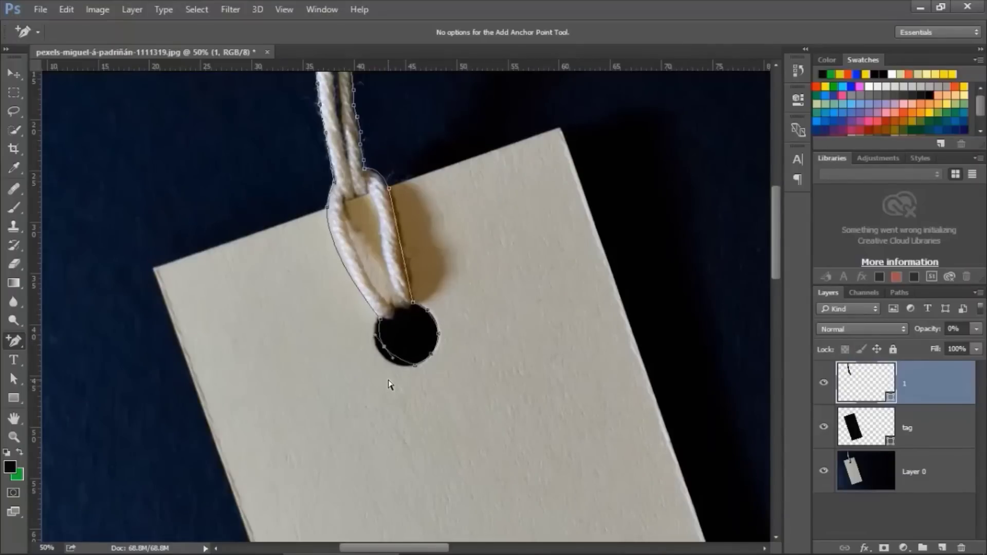
{"action": "left_click_drag", "start_coordinate": [388, 384], "coordinate": [388, 391]}
{"action": "left_click", "coordinate": [401, 367]}
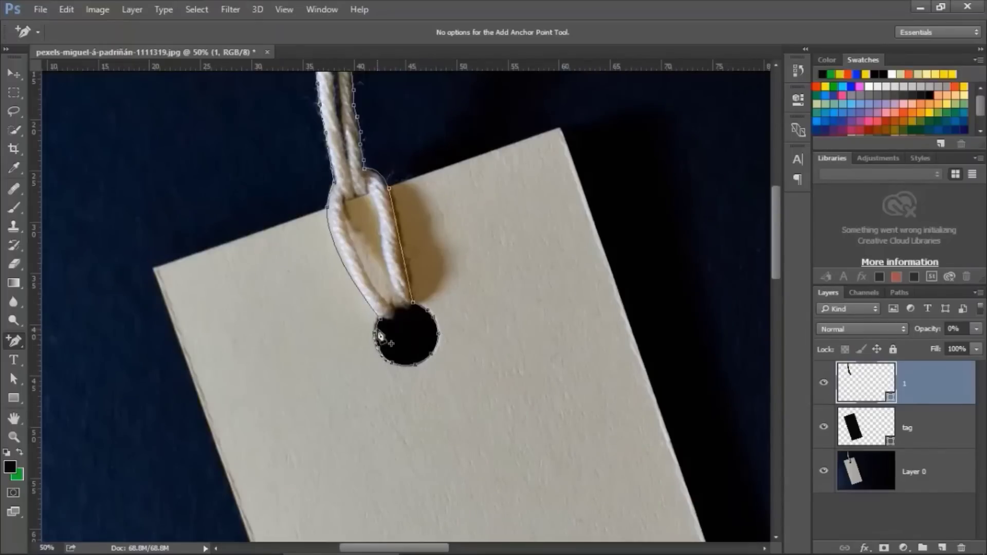
{"action": "left_click", "coordinate": [405, 367]}
{"action": "scroll", "coordinate": [360, 232], "scroll_direction": "up", "scroll_amount": 2}
{"action": "scroll", "coordinate": [356, 169], "scroll_direction": "up", "scroll_amount": 3}
{"action": "left_click", "coordinate": [318, 152]}
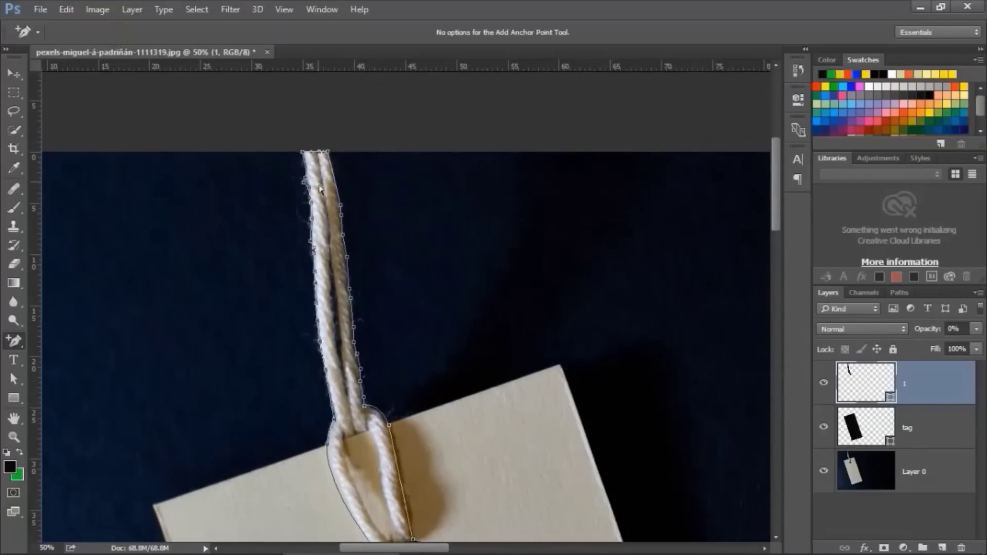
- Start a new Pen outline of the rope's second strand, from its top down to the loop
{"action": "right_click", "coordinate": [14, 341]}
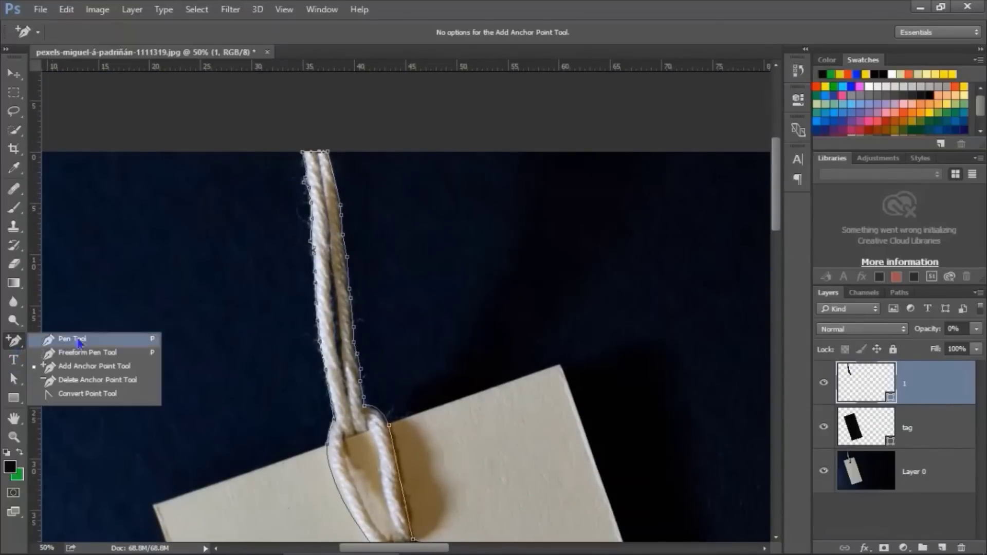
{"action": "left_click", "coordinate": [72, 333]}
{"action": "key", "text": "alt+comma"}
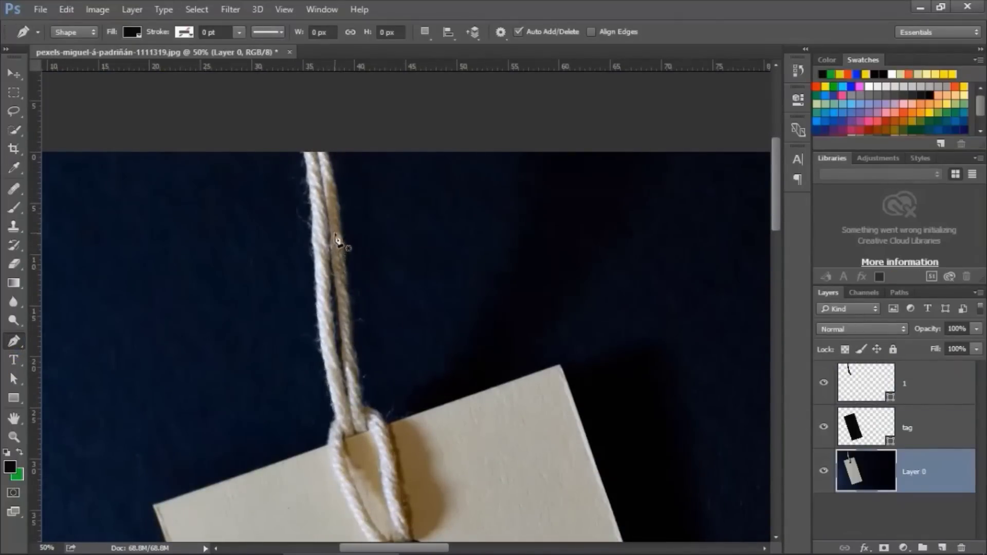
{"action": "left_click", "coordinate": [331, 237]}
{"action": "left_click", "coordinate": [333, 263]}
{"action": "left_click", "coordinate": [336, 289]}
{"action": "left_click", "coordinate": [340, 309]}
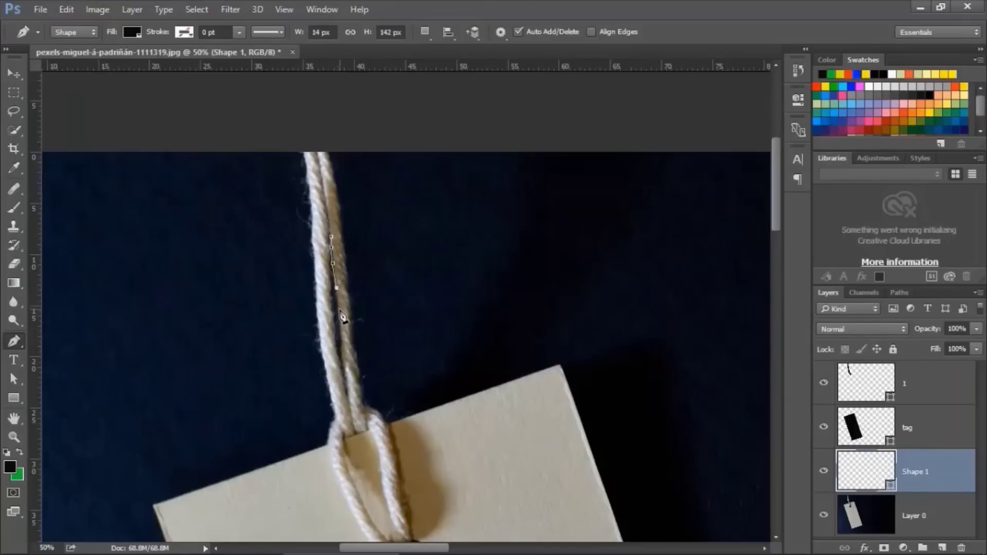
{"action": "left_click", "coordinate": [341, 327]}
{"action": "left_click", "coordinate": [343, 341]}
{"action": "left_click", "coordinate": [345, 376]}
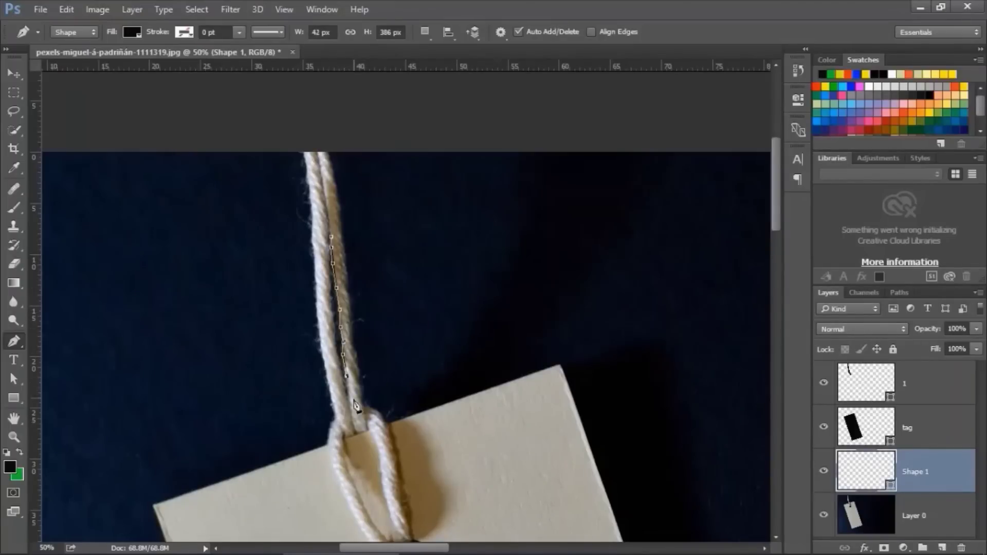
{"action": "left_click", "coordinate": [350, 405]}
{"action": "left_click", "coordinate": [354, 427]}
{"action": "left_click", "coordinate": [370, 432]}
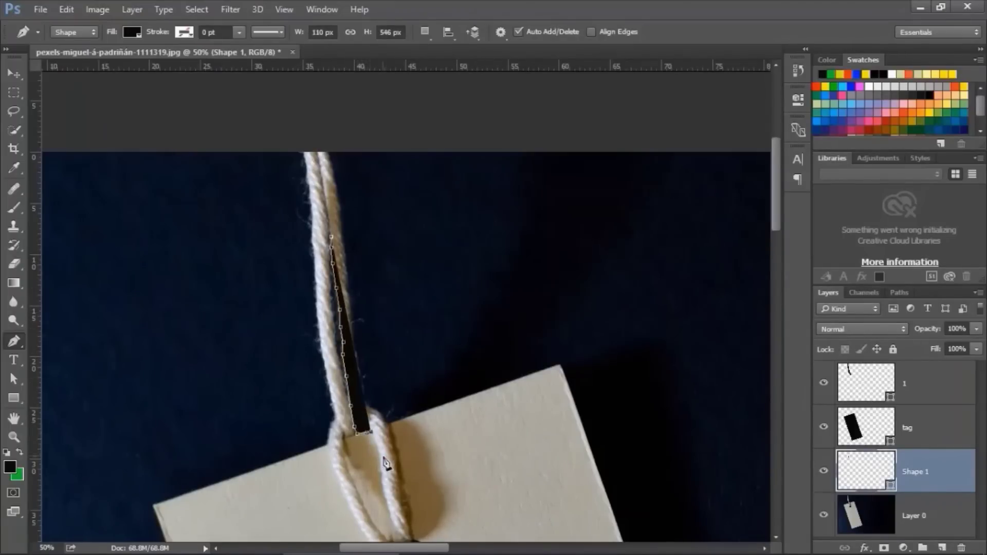
- Set the new shape's opacity to 0% and extend its outline to the loop's bottom
{"action": "left_click", "coordinate": [976, 329]}
{"action": "left_click_drag", "start_coordinate": [977, 345], "coordinate": [903, 345]}
{"action": "left_click_drag", "start_coordinate": [776, 185], "coordinate": [777, 208]}
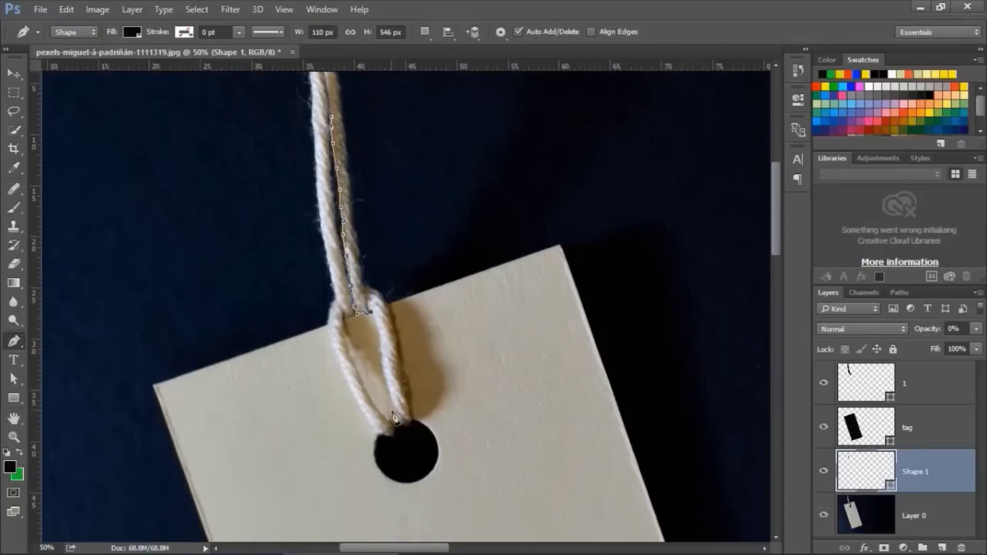
{"action": "left_click", "coordinate": [380, 341]}
{"action": "left_click", "coordinate": [384, 374]}
{"action": "left_click", "coordinate": [390, 398]}
{"action": "left_click", "coordinate": [393, 423]}
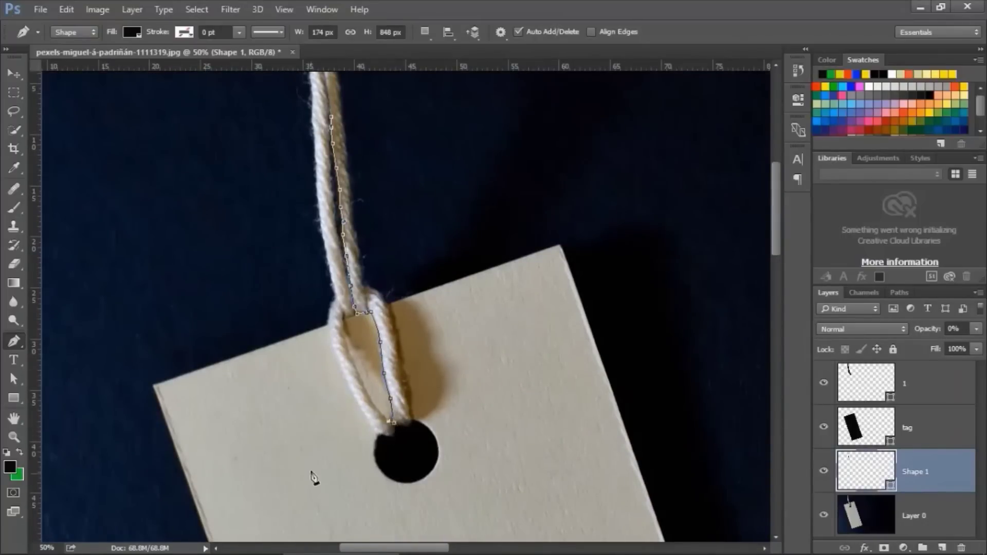
- Trace the second outline back up the loop and rope, closing it at the top
{"action": "left_click", "coordinate": [379, 411]}
{"action": "left_click", "coordinate": [365, 386]}
{"action": "left_click", "coordinate": [349, 348]}
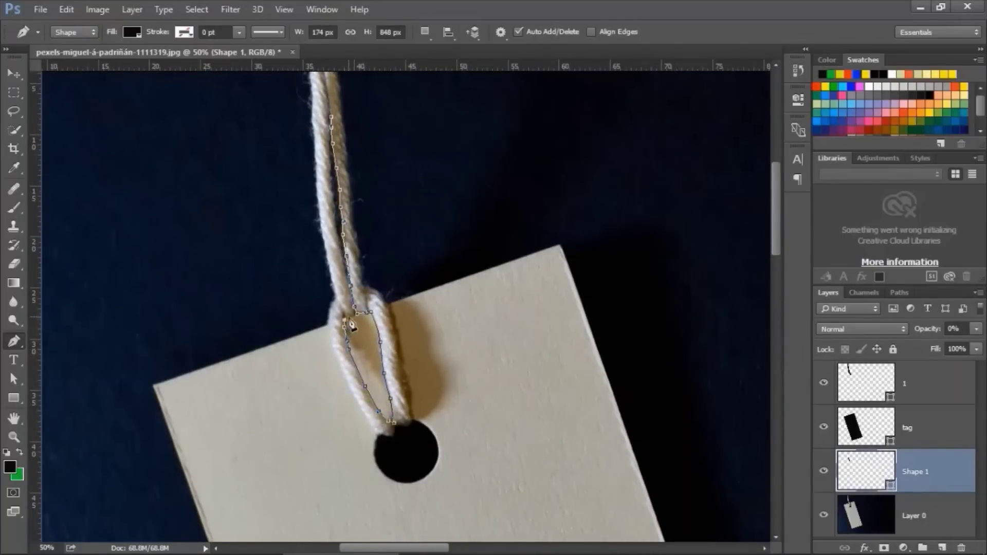
{"action": "left_click", "coordinate": [344, 320]}
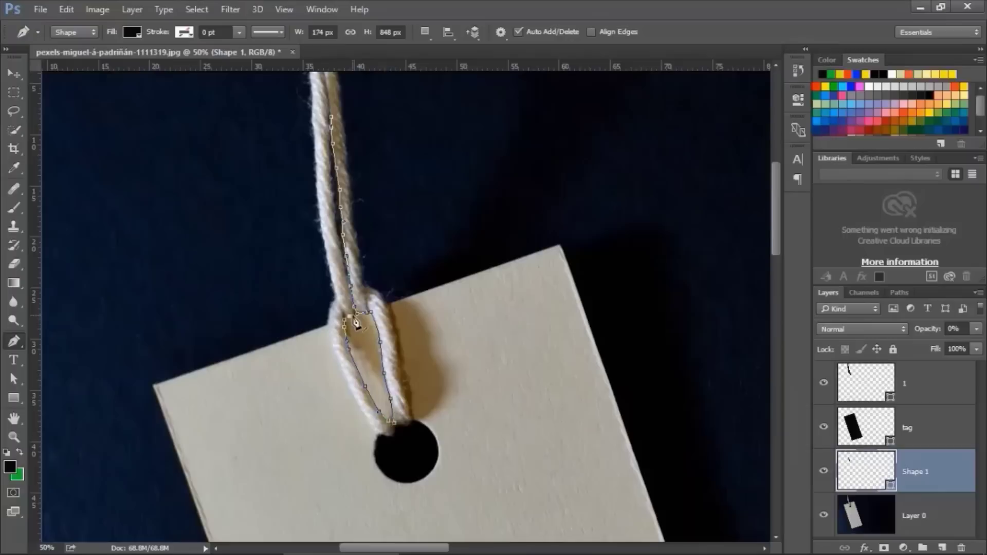
{"action": "left_click", "coordinate": [349, 280]}
{"action": "left_click", "coordinate": [343, 251]}
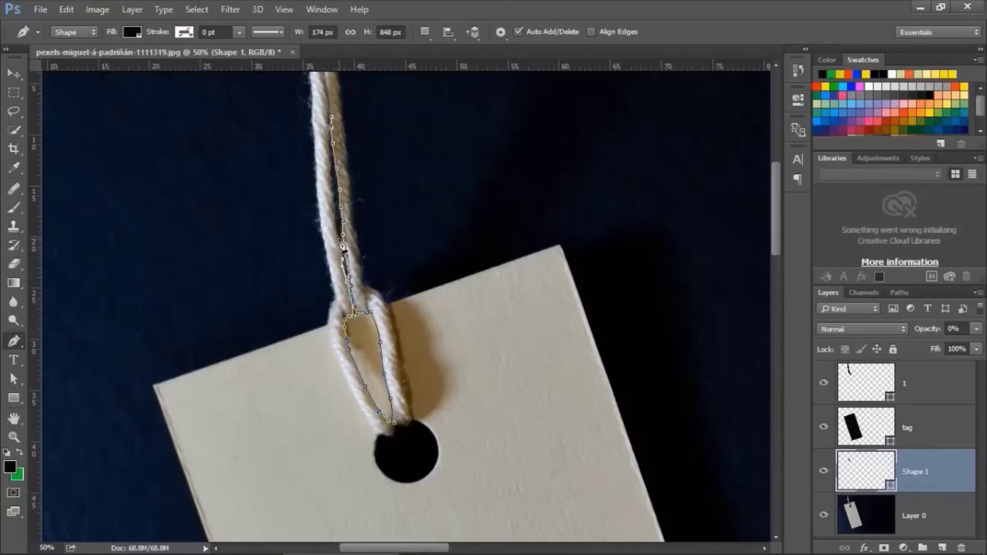
{"action": "left_click", "coordinate": [338, 227]}
{"action": "left_click", "coordinate": [336, 204]}
{"action": "left_click", "coordinate": [334, 177]}
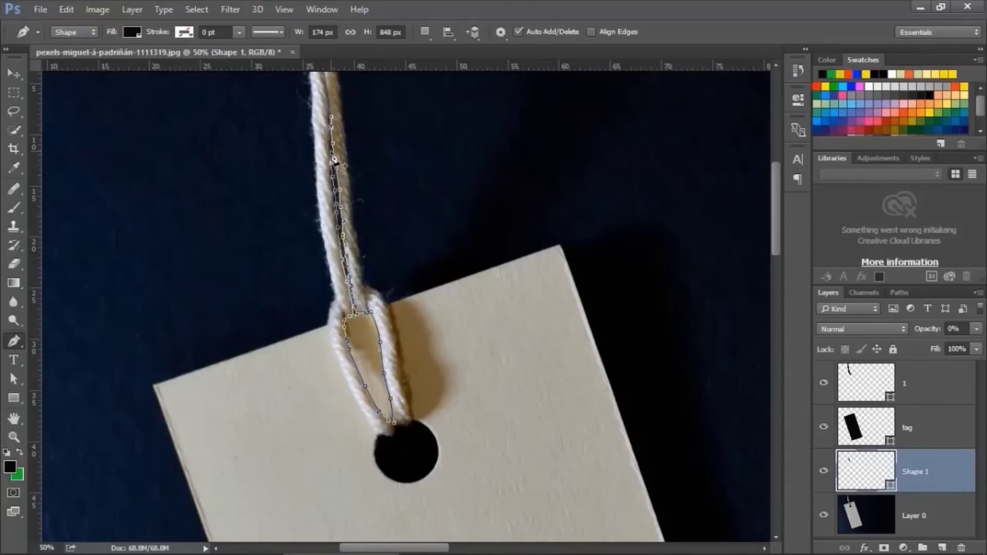
{"action": "left_click", "coordinate": [334, 164]}
{"action": "right_click", "coordinate": [14, 340]}
{"action": "left_click", "coordinate": [71, 371]}
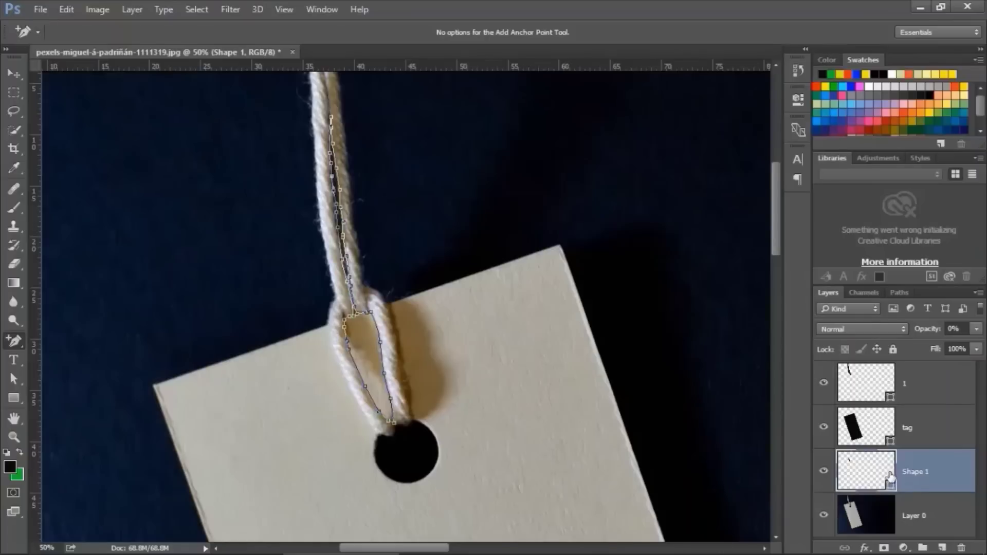
- Rename the rope-loop layer to '2' and move it above the tag layer
{"action": "double_click", "coordinate": [918, 471]}
{"action": "type", "text": "2"}
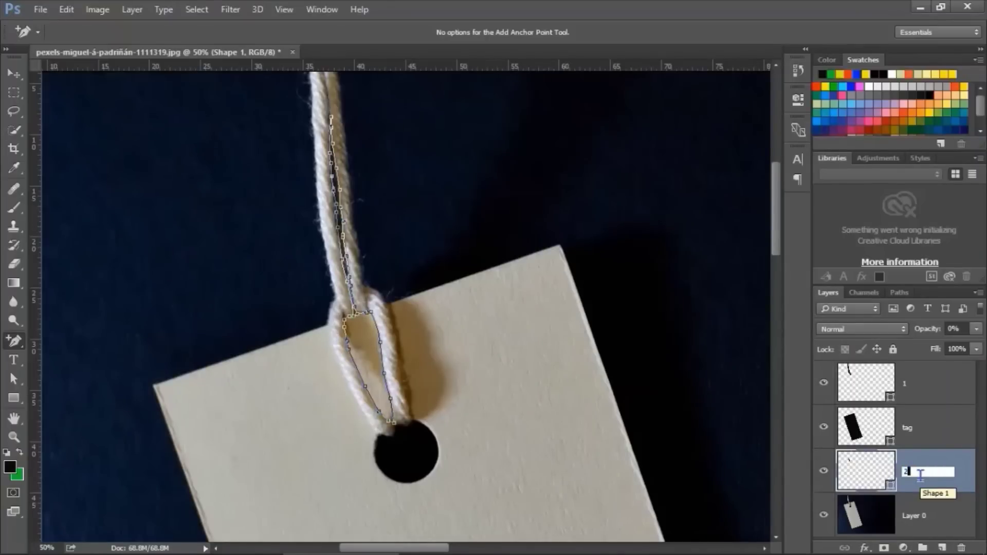
{"action": "key", "text": "Return"}
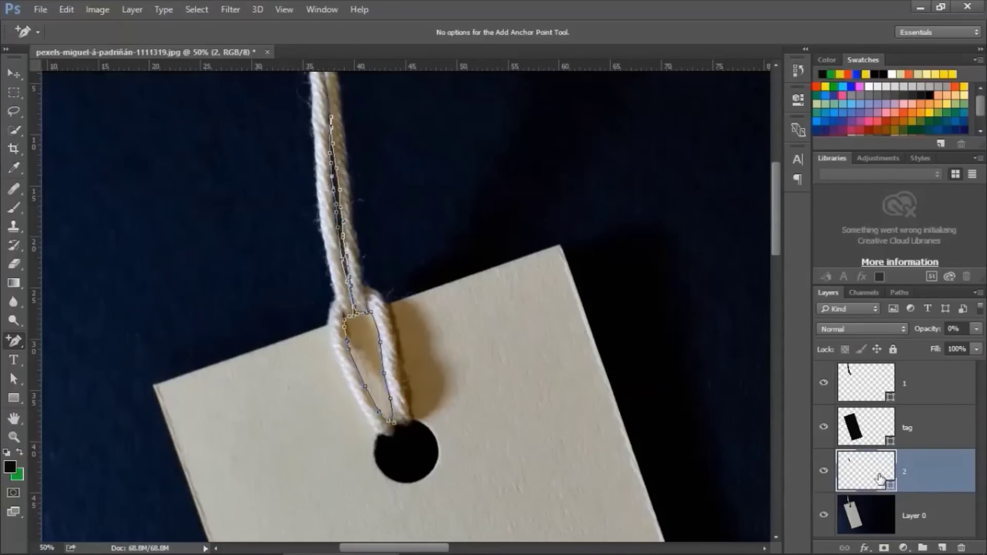
{"action": "left_click_drag", "start_coordinate": [879, 479], "coordinate": [882, 412]}
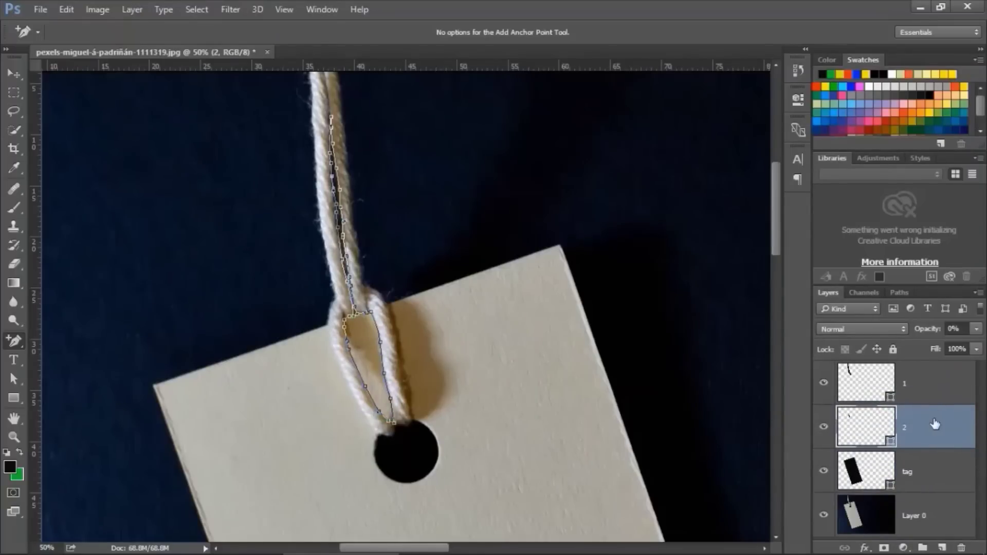
- Load the rope and tag outlines as a selection, then deselect using the Lasso tool
{"action": "left_click", "coordinate": [877, 438], "text": "ctrl"}
{"action": "left_click", "coordinate": [865, 471], "text": "ctrl+shift"}
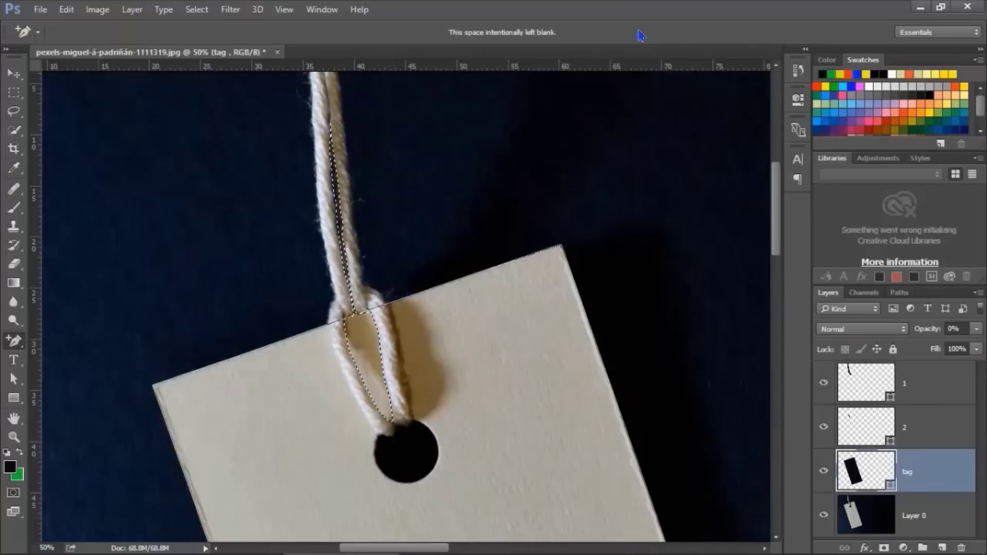
{"action": "left_click", "coordinate": [14, 112]}
{"action": "left_click", "coordinate": [92, 141]}
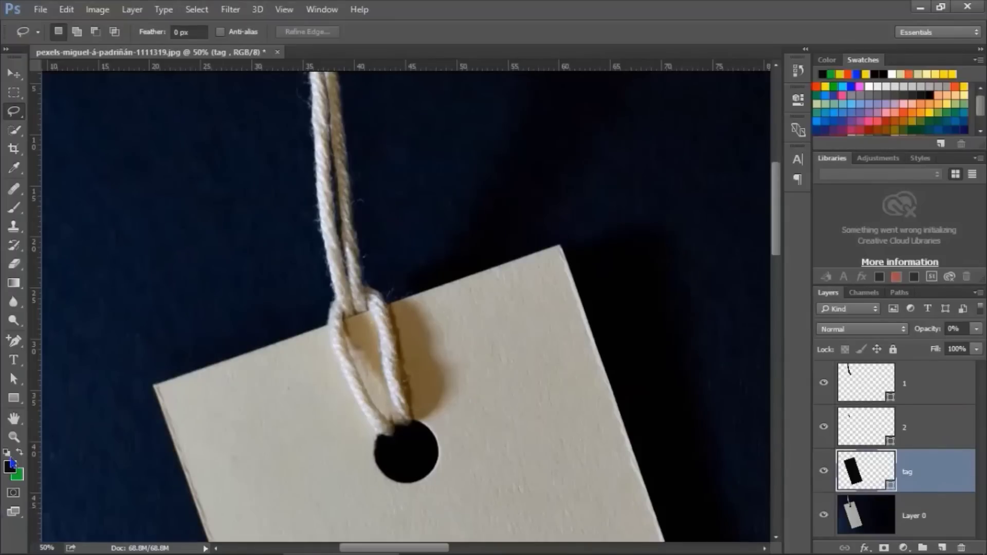
- Fit the photo on screen and draw a 1279 × 2703 px rectangle from the tag's top-left corner
{"action": "left_click", "coordinate": [14, 436]}
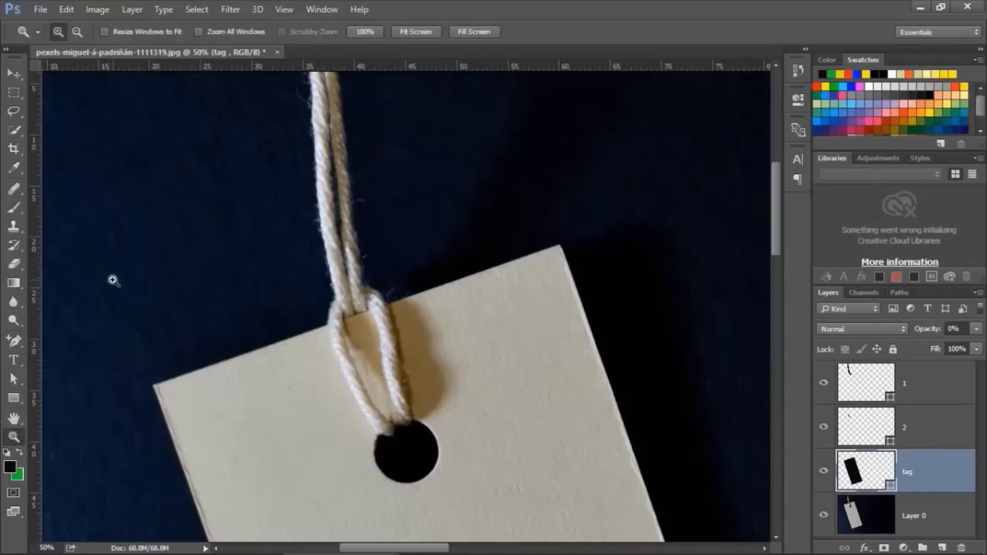
{"action": "right_click", "coordinate": [113, 280]}
{"action": "left_click", "coordinate": [152, 277]}
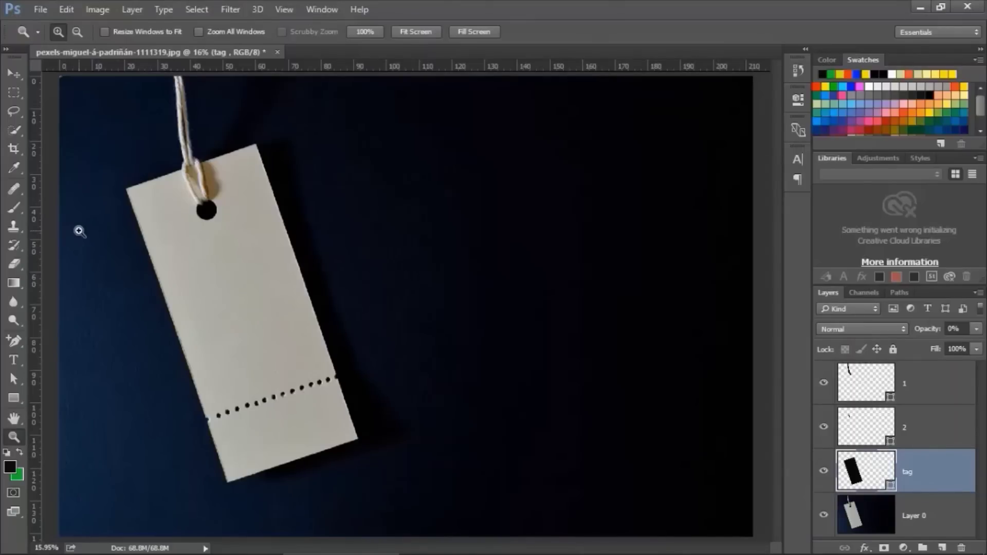
{"action": "left_click", "coordinate": [15, 399]}
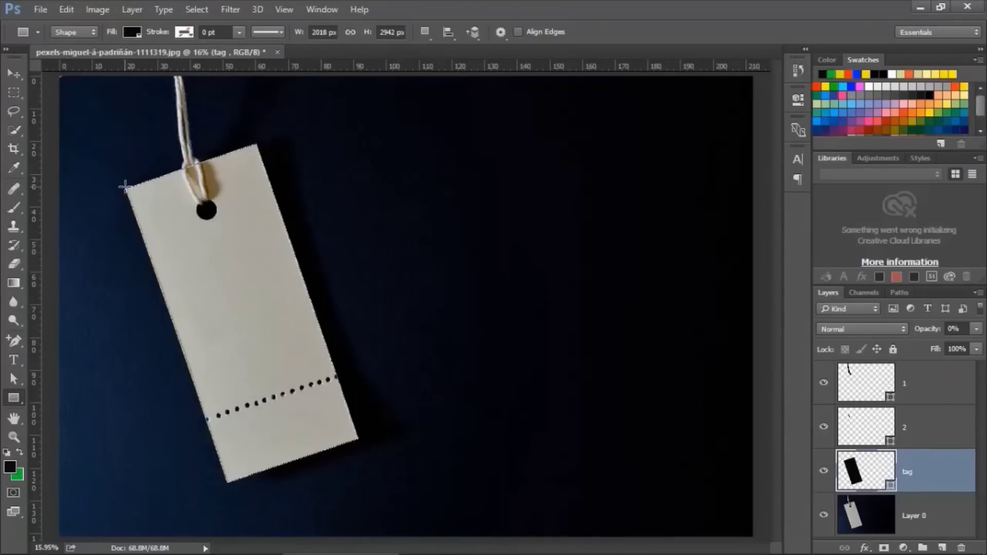
{"action": "mouse_move", "coordinate": [125, 186]}
{"action": "left_mouse_down"}
{"action": "mouse_move", "coordinate": [277, 299]}
{"action": "mouse_move", "coordinate": [272, 497]}
{"action": "left_mouse_up"}
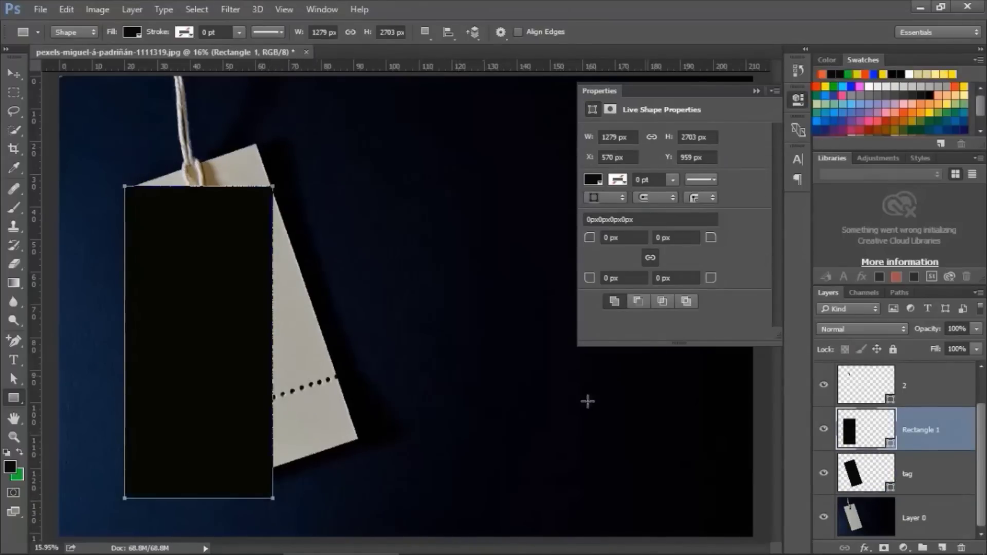
- Fill Rectangle 1 with green and move it below the tag layer, just above Layer 0
{"action": "left_click", "coordinate": [594, 181]}
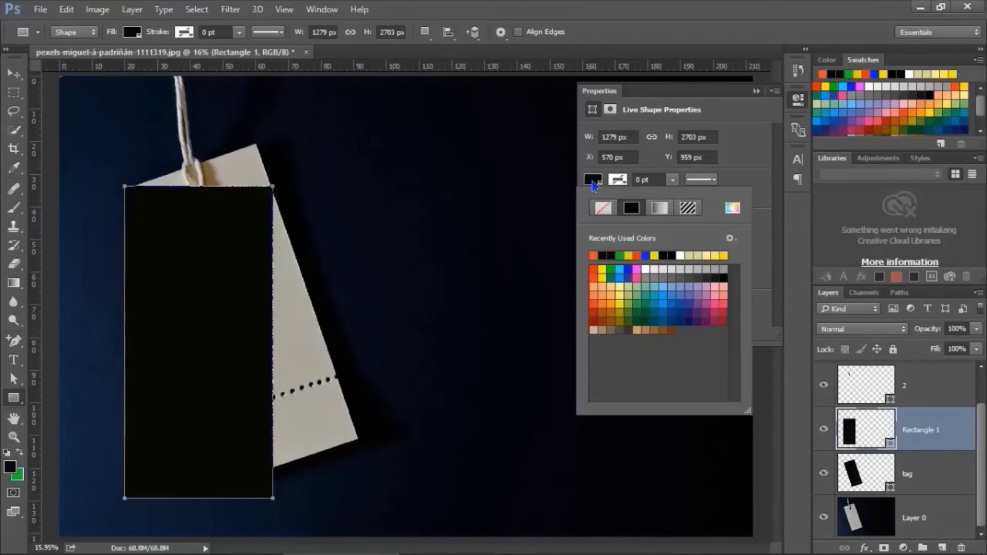
{"action": "left_click", "coordinate": [620, 255]}
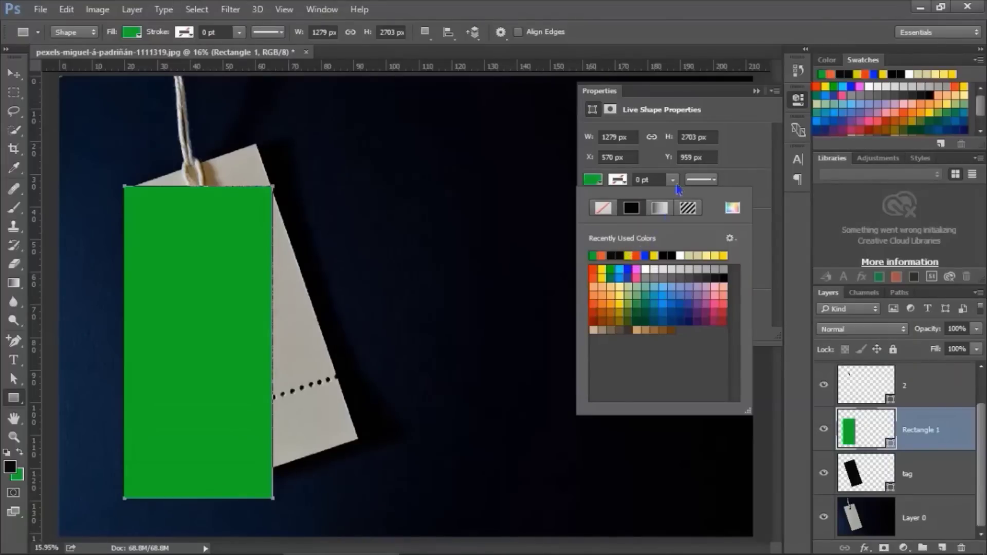
{"action": "left_click", "coordinate": [536, 132]}
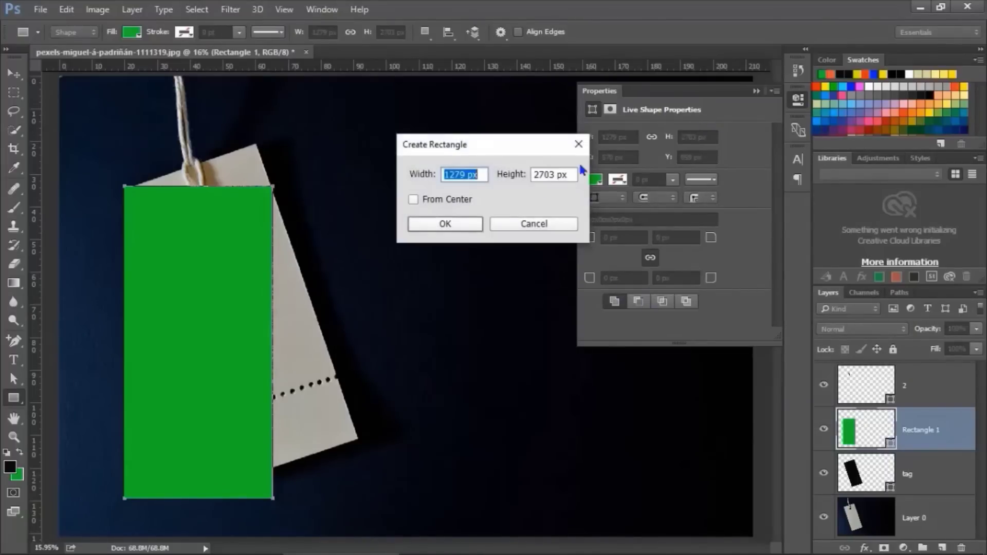
{"action": "key", "text": "Escape"}
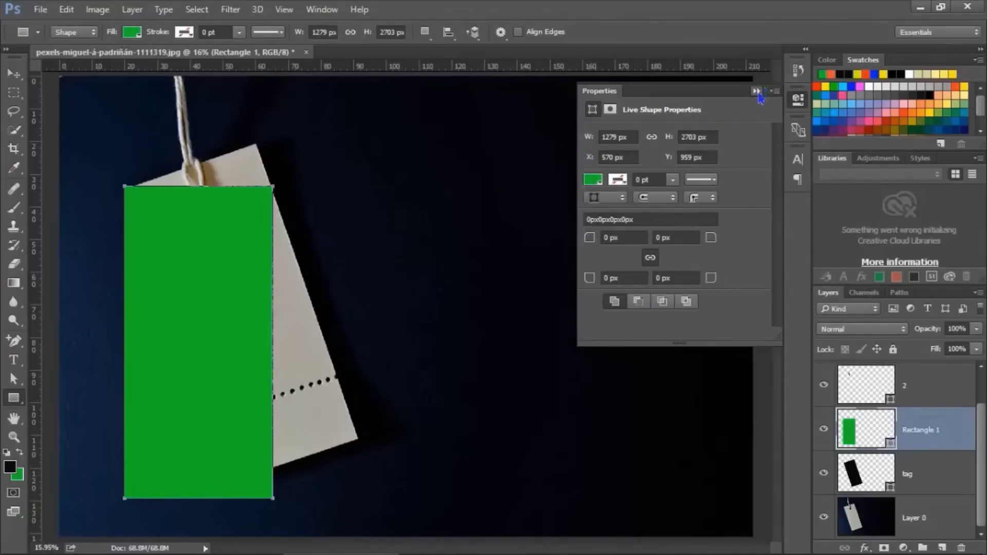
{"action": "left_click", "coordinate": [756, 91]}
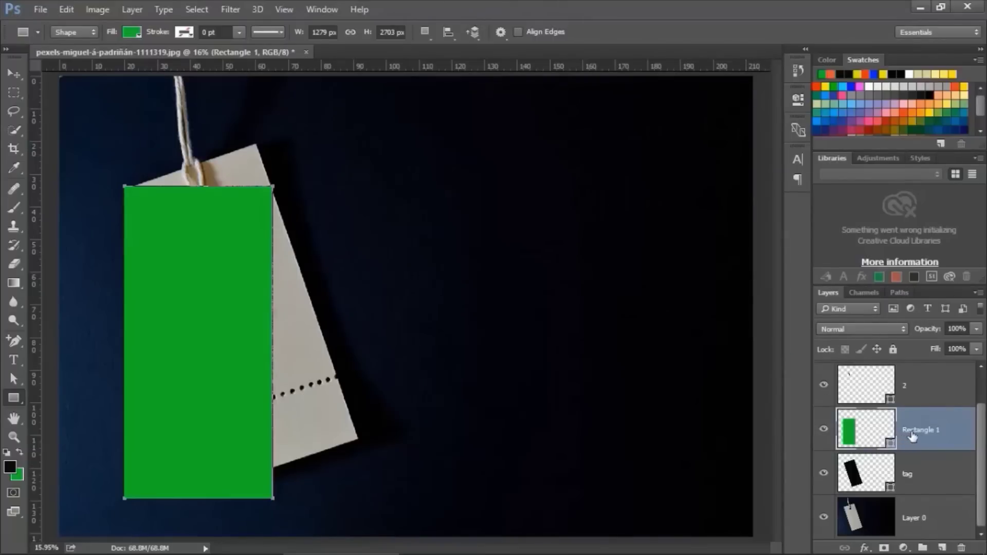
{"action": "left_click_drag", "start_coordinate": [917, 433], "coordinate": [909, 492]}
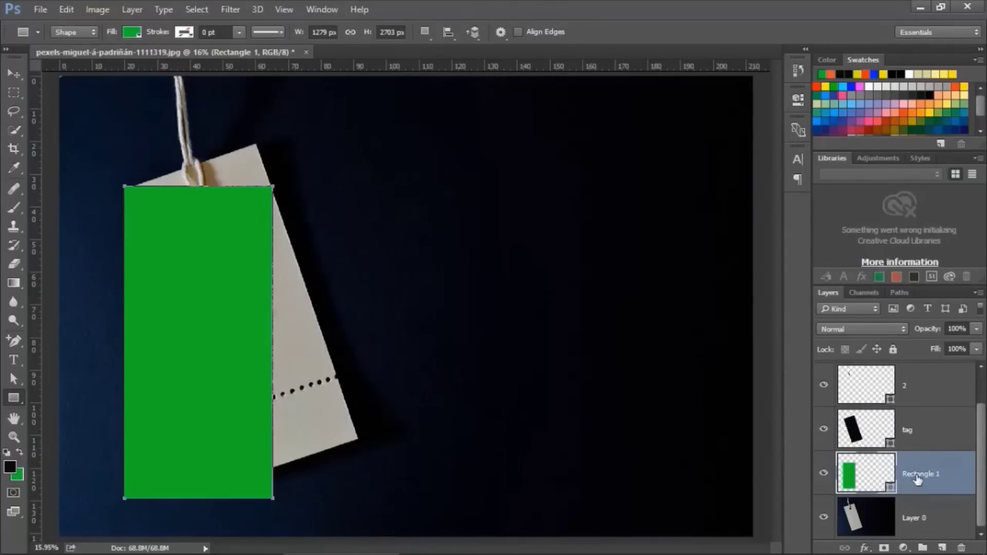
- Convert Rectangle 1 to a smart object and set its opacity to 32%
{"action": "right_click", "coordinate": [917, 478]}
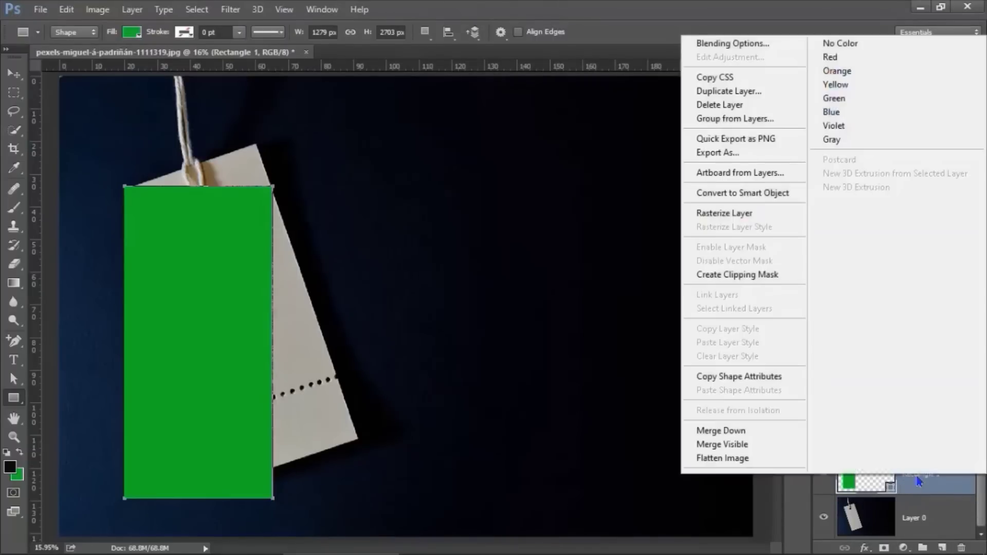
{"action": "left_click", "coordinate": [738, 193]}
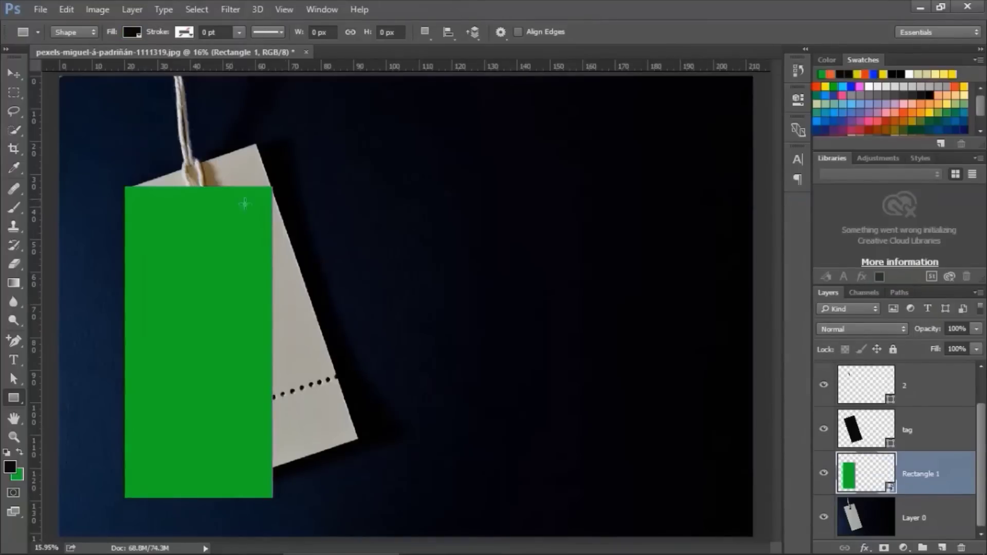
{"action": "left_click", "coordinate": [13, 74]}
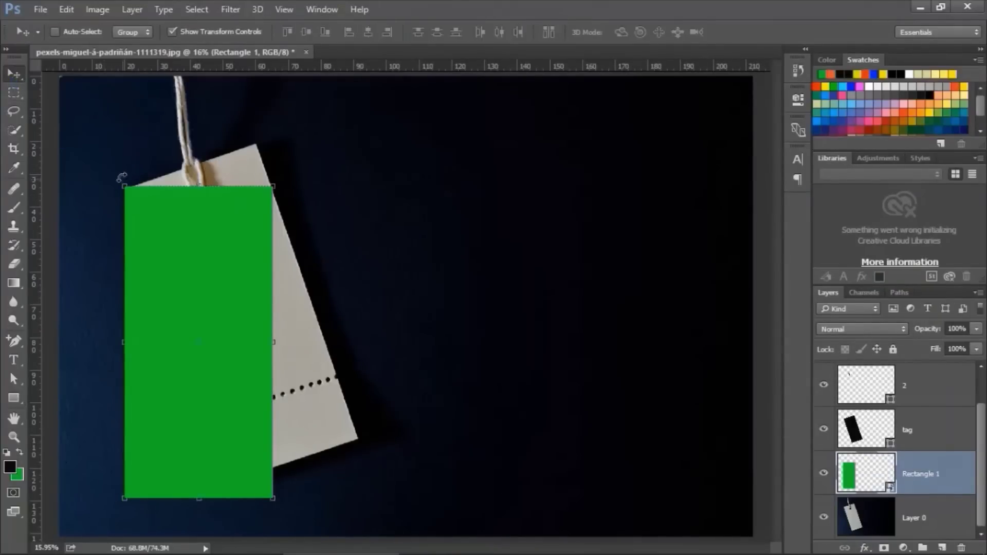
{"action": "left_click", "coordinate": [976, 328]}
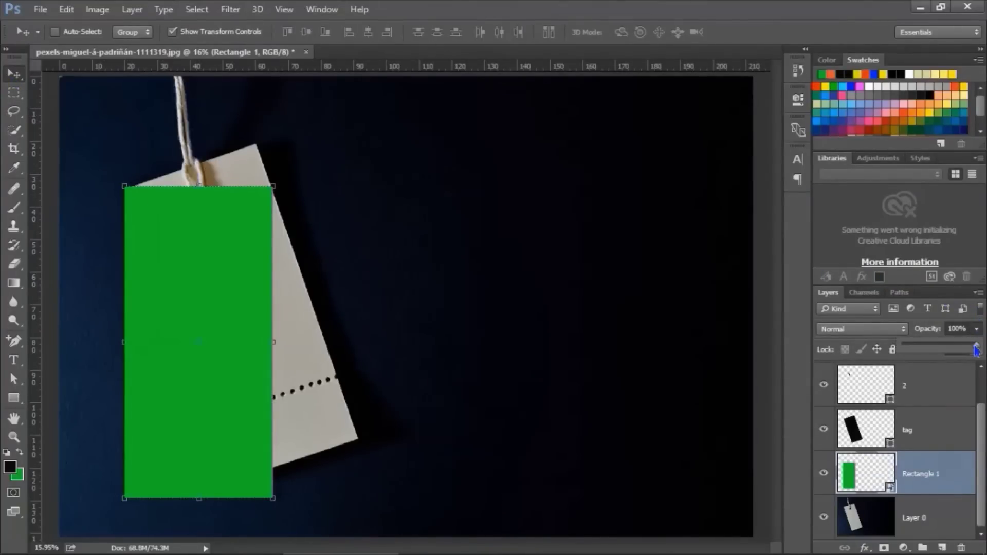
{"action": "mouse_move", "coordinate": [974, 343]}
{"action": "left_mouse_down"}
{"action": "mouse_move", "coordinate": [892, 352]}
{"action": "mouse_move", "coordinate": [912, 353]}
{"action": "left_mouse_up"}
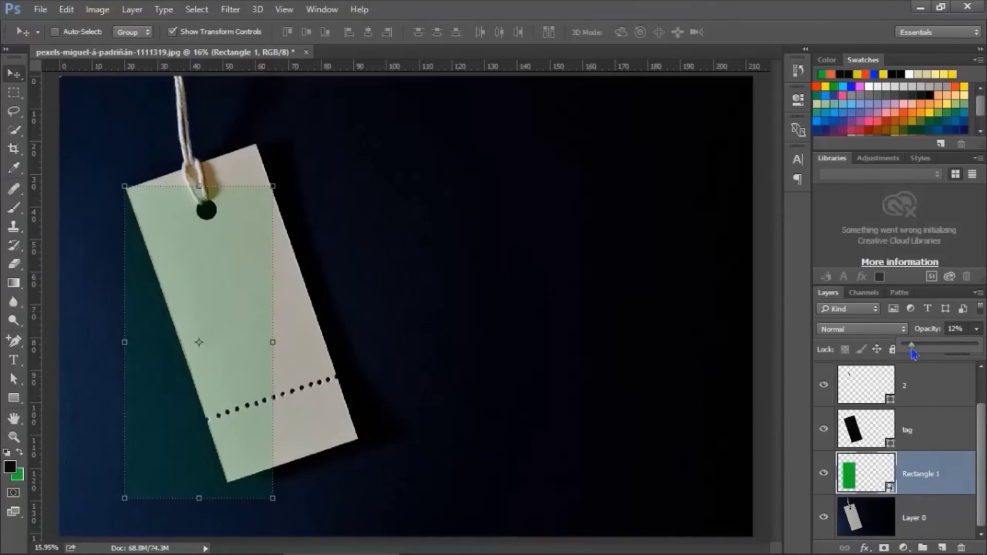
{"action": "left_click_drag", "start_coordinate": [911, 352], "coordinate": [928, 354]}
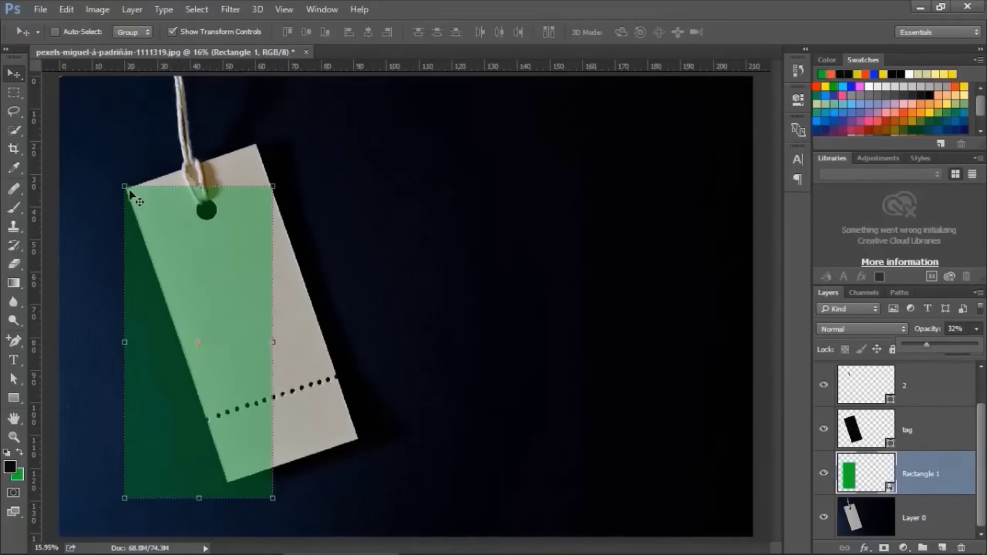
{"action": "key", "text": "ctrl+t"}
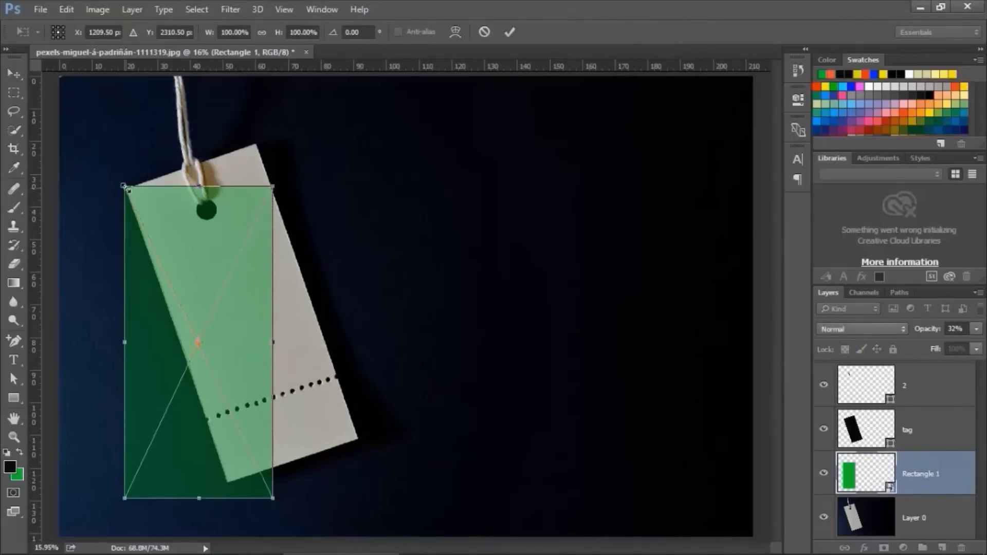
- Distort Rectangle 1 so its top-right, bottom-right and bottom-left corners land on the tilted tag's corners
{"action": "right_click", "coordinate": [208, 238]}
{"action": "left_click", "coordinate": [258, 349]}
{"action": "left_click_drag", "start_coordinate": [275, 191], "coordinate": [257, 147]}
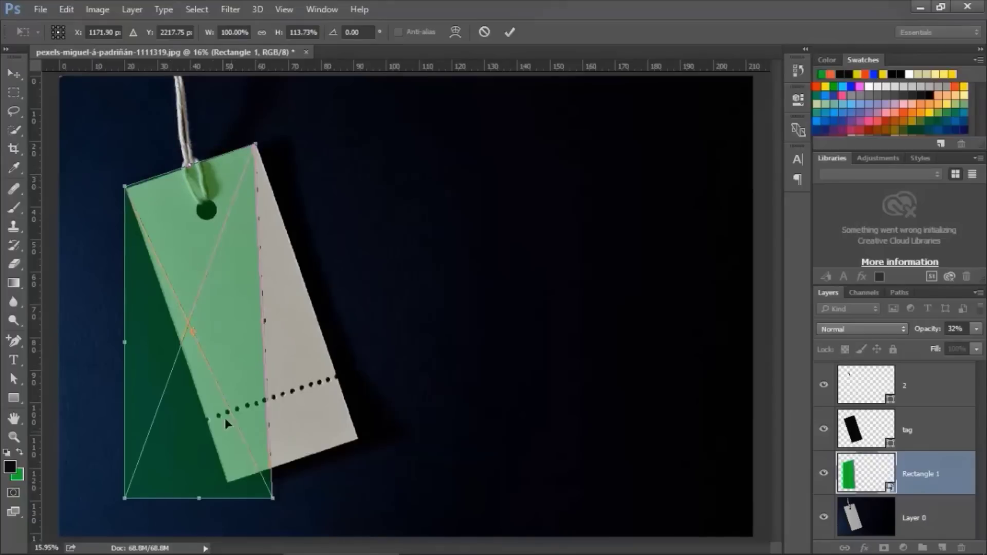
{"action": "left_click_drag", "start_coordinate": [273, 494], "coordinate": [277, 500]}
{"action": "left_click_drag", "start_coordinate": [358, 443], "coordinate": [359, 443]}
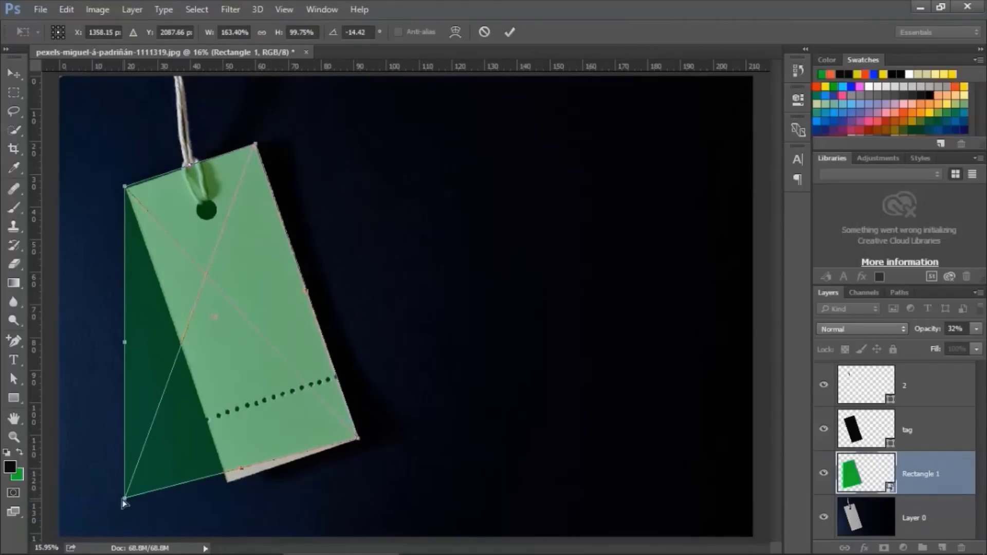
{"action": "left_click_drag", "start_coordinate": [128, 502], "coordinate": [230, 490]}
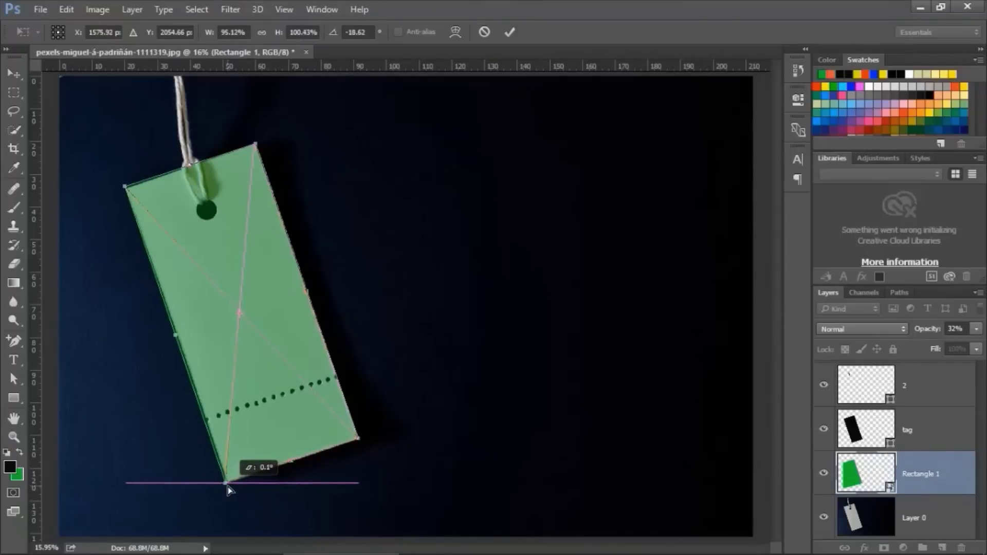
{"action": "left_click_drag", "start_coordinate": [230, 489], "coordinate": [229, 490]}
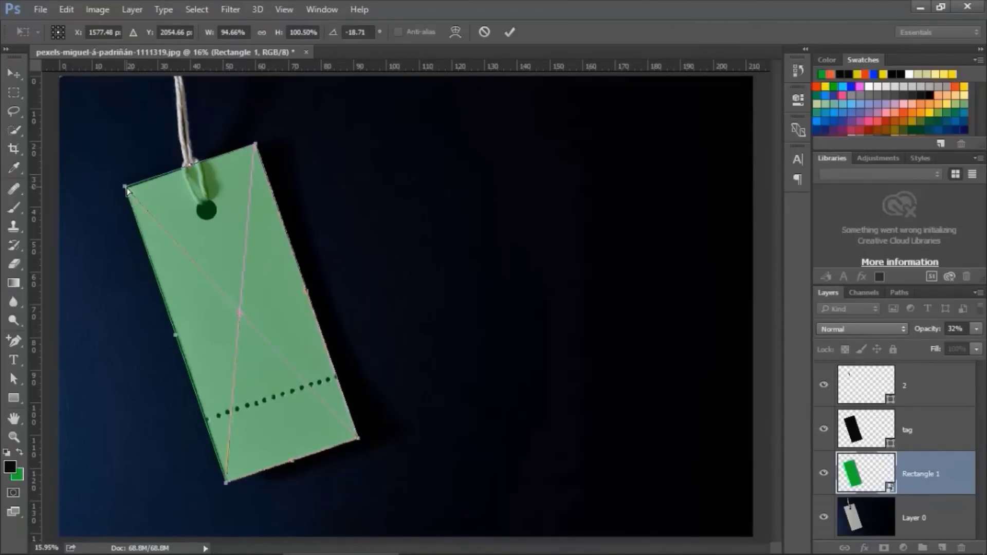
- Warp Rectangle 1's top edge, top-left corner and left edge to follow the tag, then commit
{"action": "right_click", "coordinate": [157, 181]}
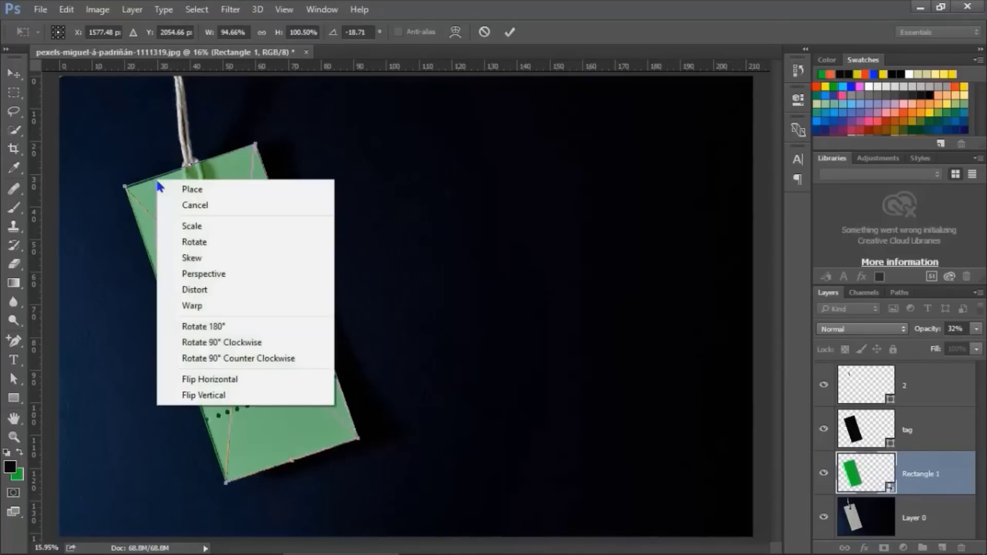
{"action": "left_click", "coordinate": [190, 307]}
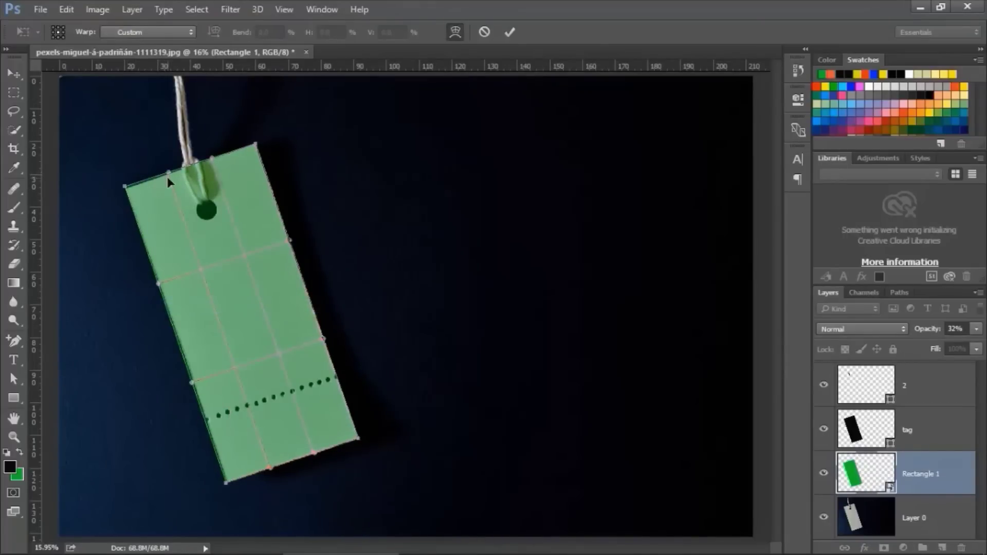
{"action": "left_click_drag", "start_coordinate": [169, 174], "coordinate": [160, 178]}
{"action": "left_click_drag", "start_coordinate": [127, 195], "coordinate": [127, 191]}
{"action": "left_click_drag", "start_coordinate": [193, 384], "coordinate": [196, 386]}
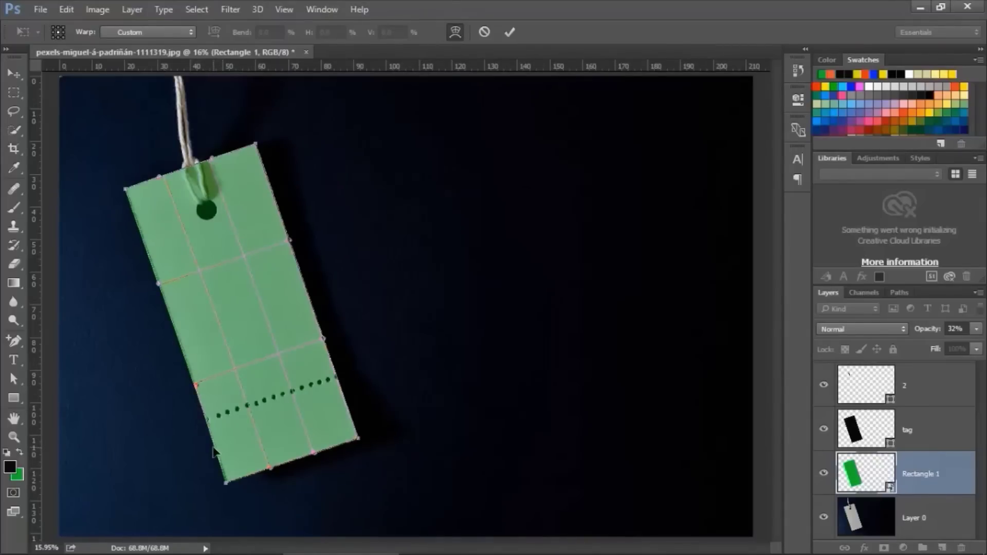
{"action": "left_click_drag", "start_coordinate": [195, 385], "coordinate": [192, 387]}
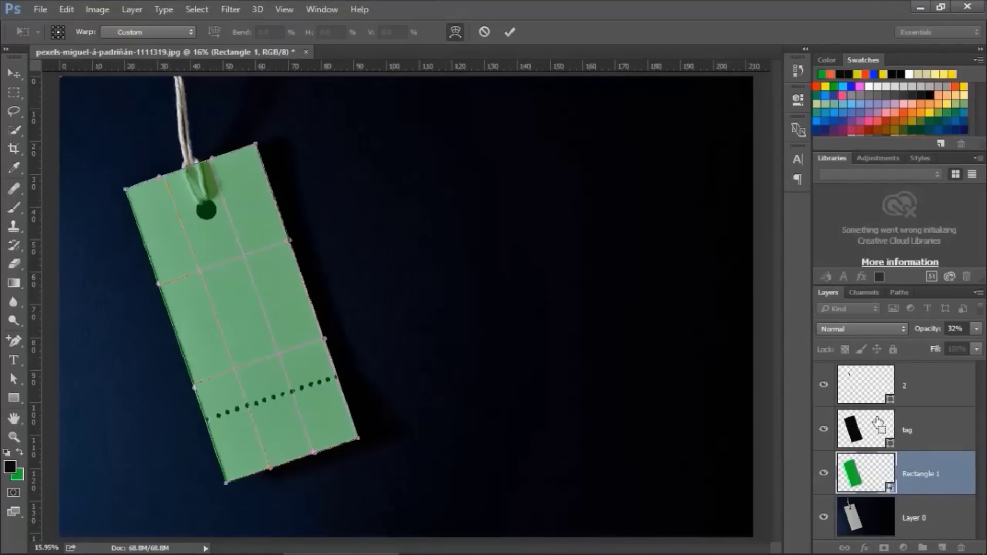
{"action": "left_click", "coordinate": [509, 32]}
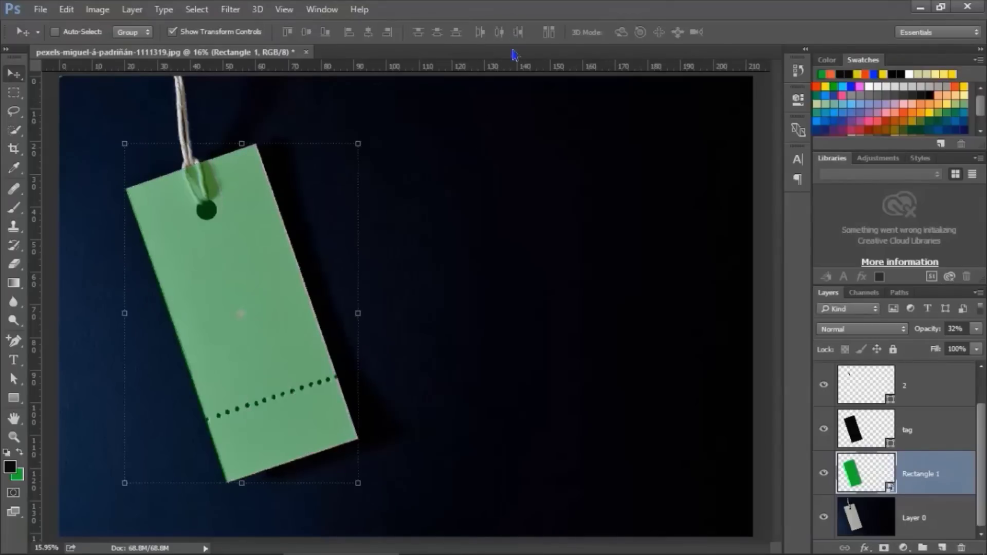
- Add a layer mask to Rectangle 1 shaped from the tag layer's outline
{"action": "left_click", "coordinate": [14, 111]}
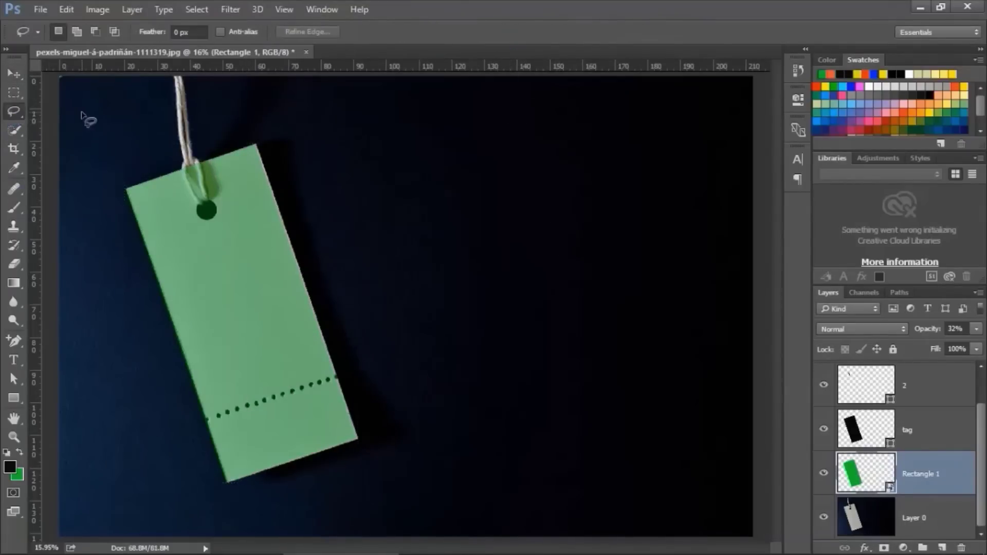
{"action": "left_click", "coordinate": [872, 480], "text": "ctrl"}
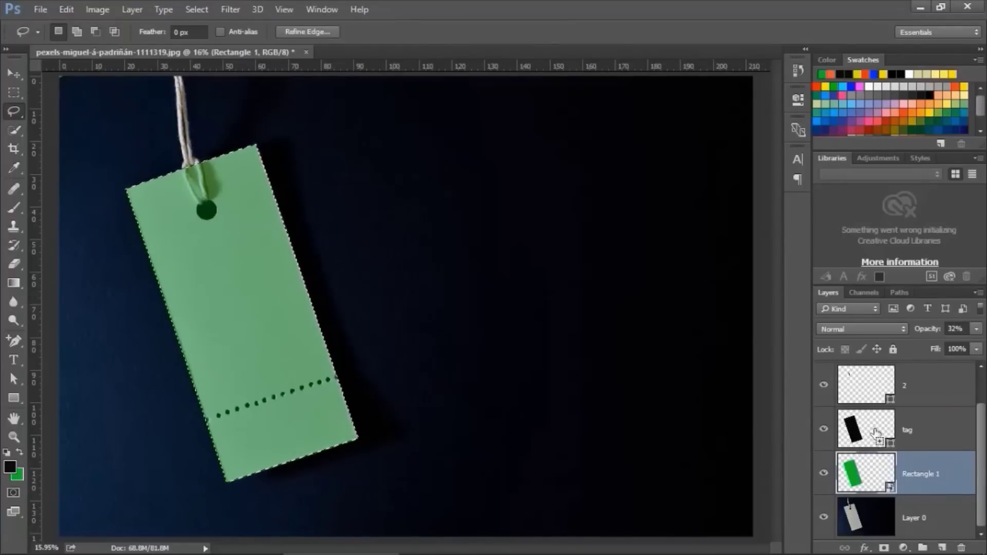
{"action": "left_click", "coordinate": [872, 434]}
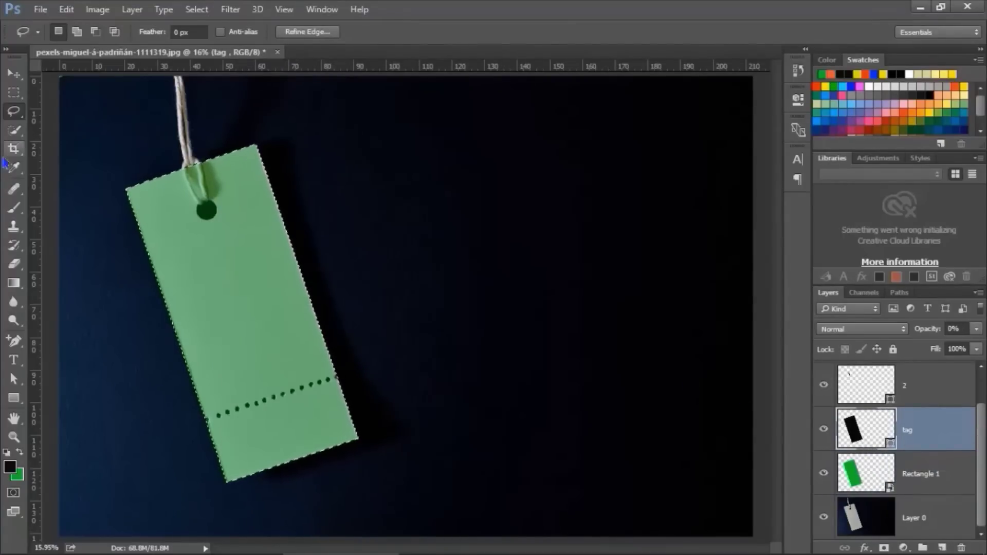
{"action": "left_click", "coordinate": [81, 150]}
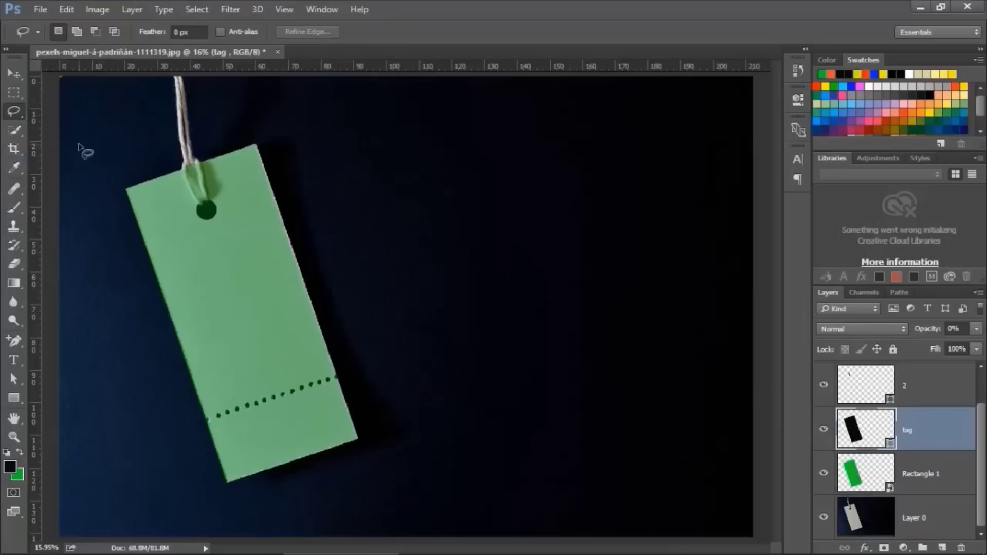
{"action": "left_click", "coordinate": [861, 430], "text": "ctrl"}
{"action": "left_click", "coordinate": [914, 478]}
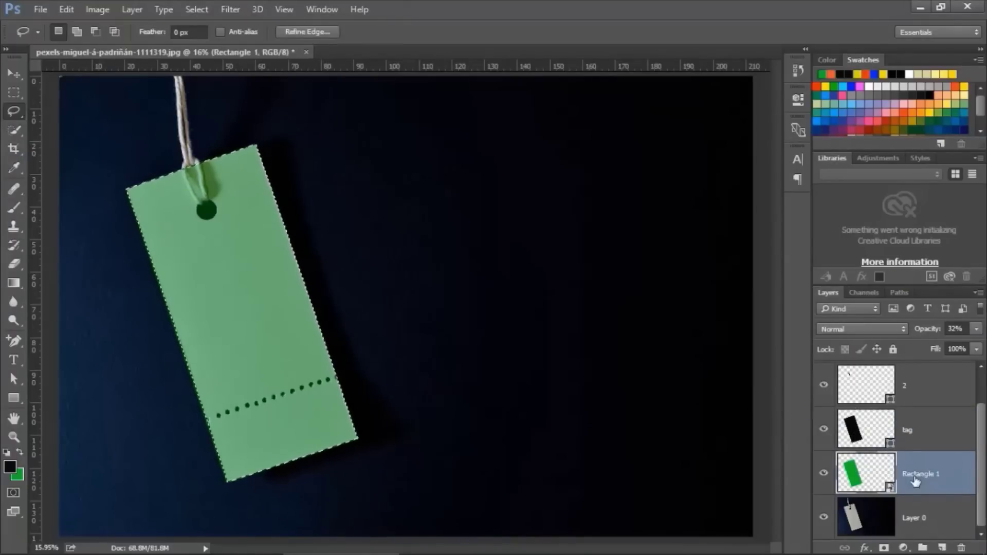
{"action": "left_click", "coordinate": [884, 547]}
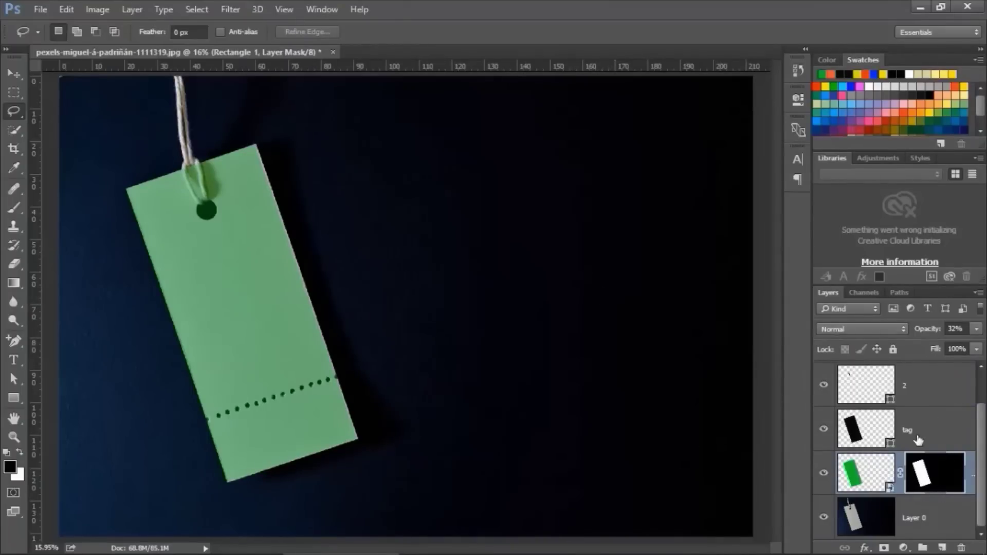
- Open the Rectangle 1 smart object's contents as Rectangle 1.psb
{"action": "scroll", "coordinate": [981, 457], "scroll_direction": "up", "scroll_amount": 1}
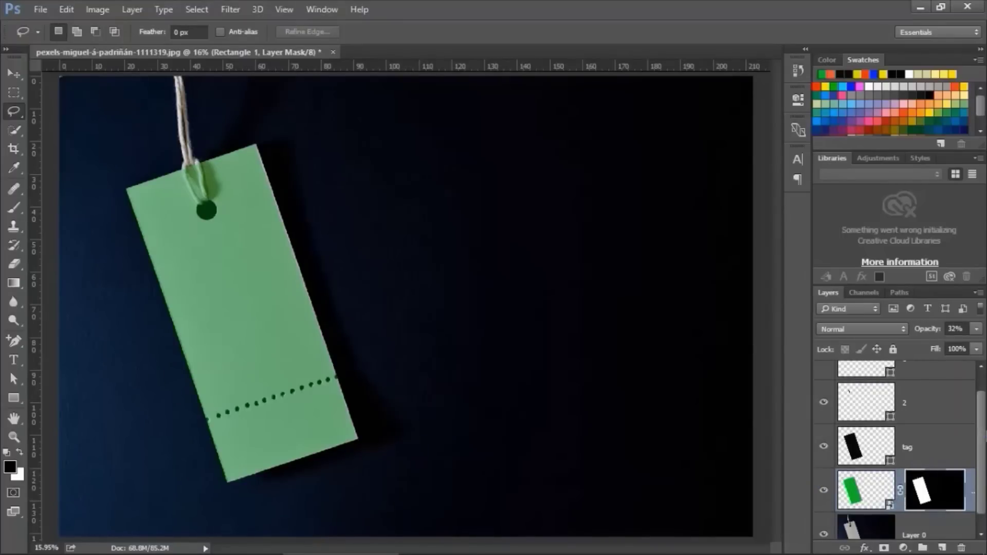
{"action": "scroll", "coordinate": [900, 463], "scroll_direction": "down", "scroll_amount": 1}
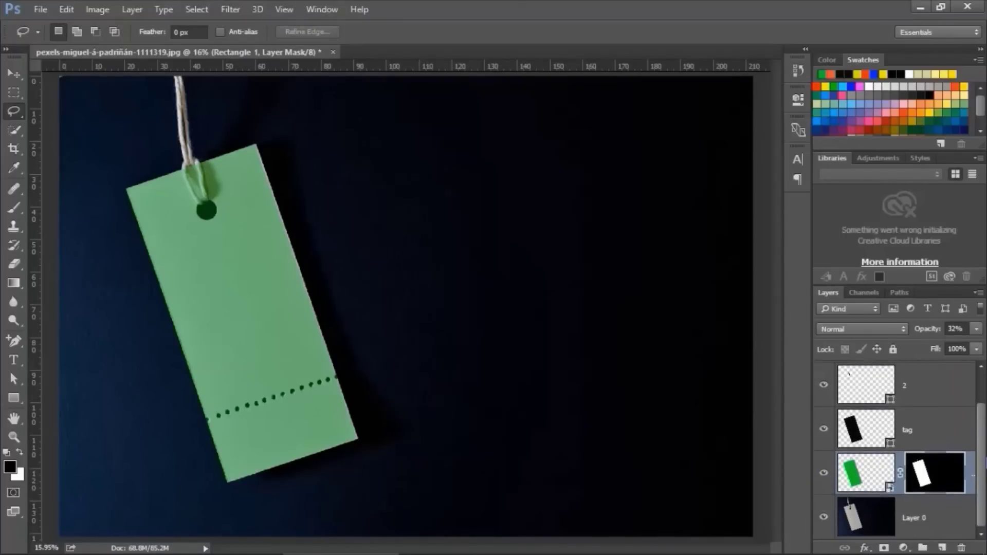
{"action": "double_click", "coordinate": [891, 491]}
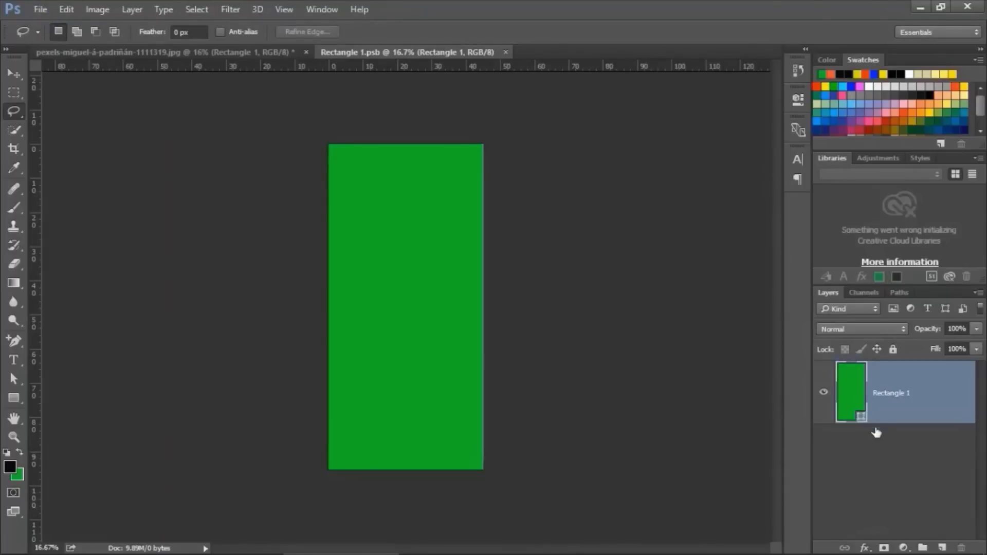
- Recolour the rectangle's Solid Color fill to light greyish blue 9aafc5 (R154, G175, B197)
{"action": "double_click", "coordinate": [861, 417]}
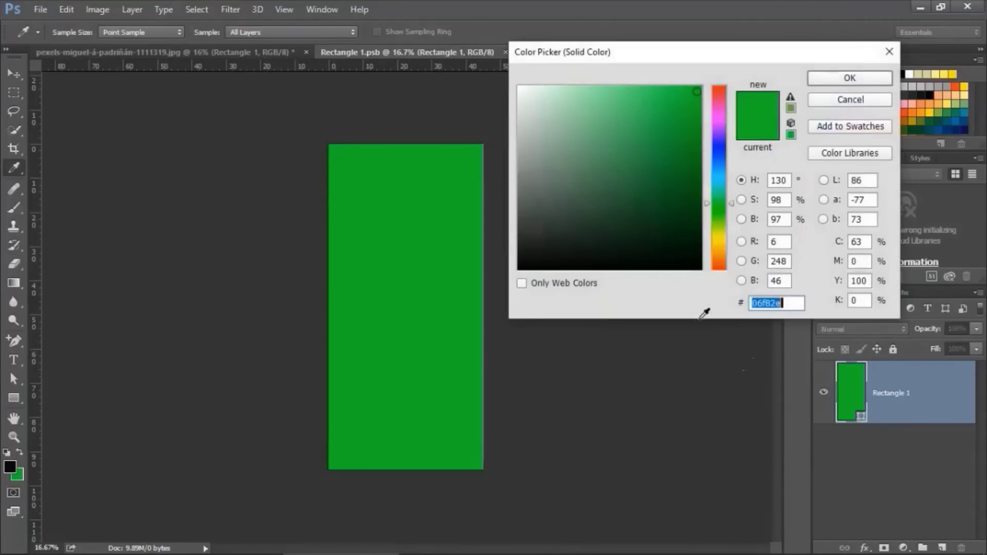
{"action": "left_click_drag", "start_coordinate": [720, 190], "coordinate": [721, 183]}
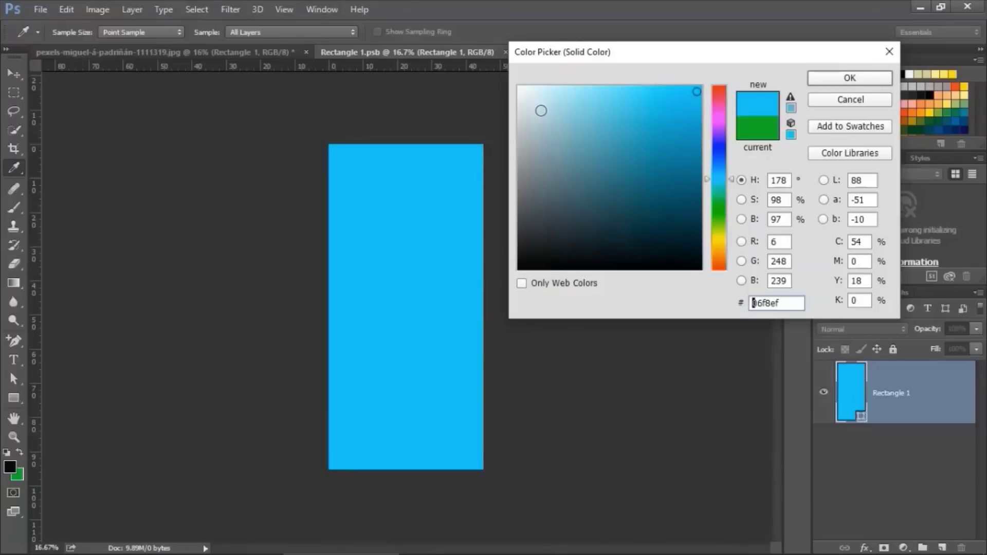
{"action": "left_click", "coordinate": [540, 111]}
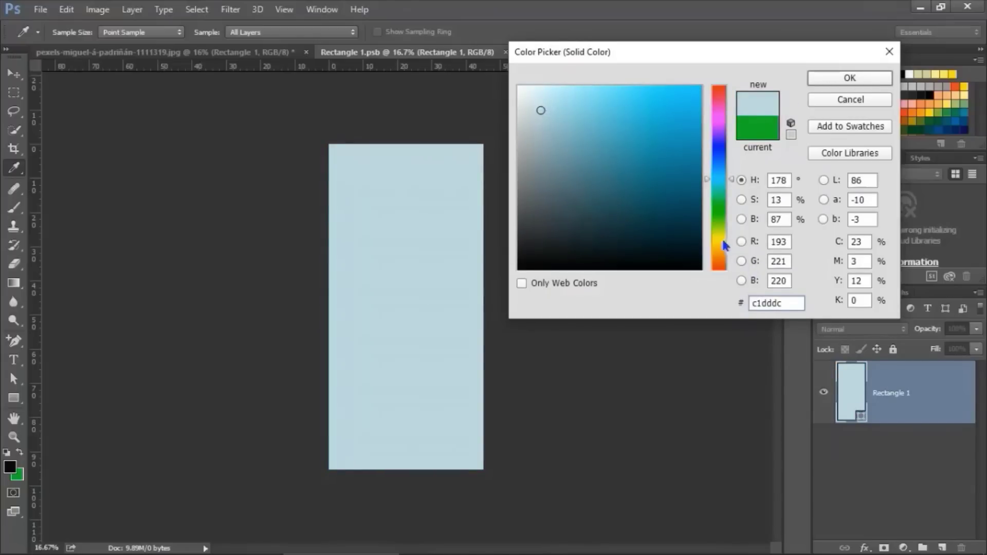
{"action": "left_click", "coordinate": [721, 240]}
{"action": "left_click", "coordinate": [580, 133]}
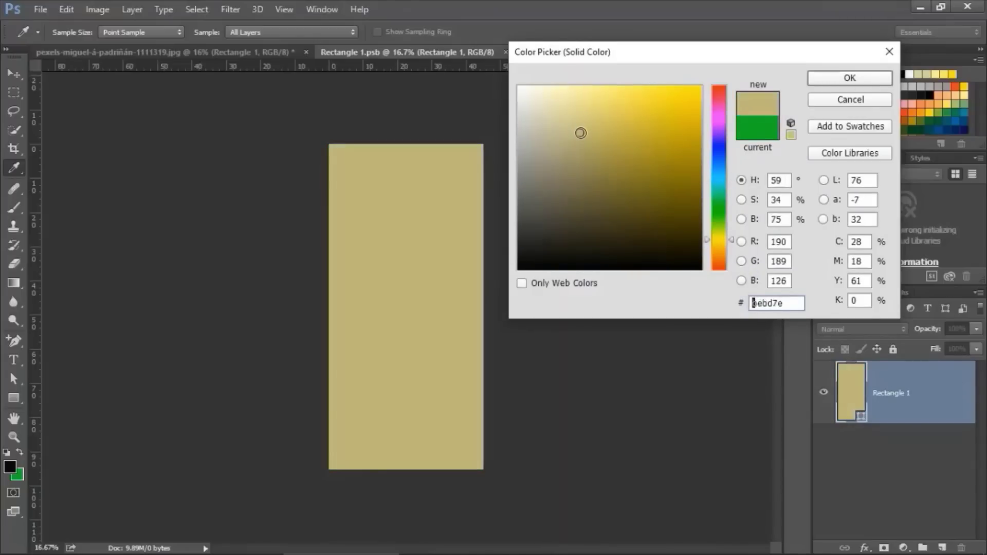
{"action": "left_click", "coordinate": [597, 128]}
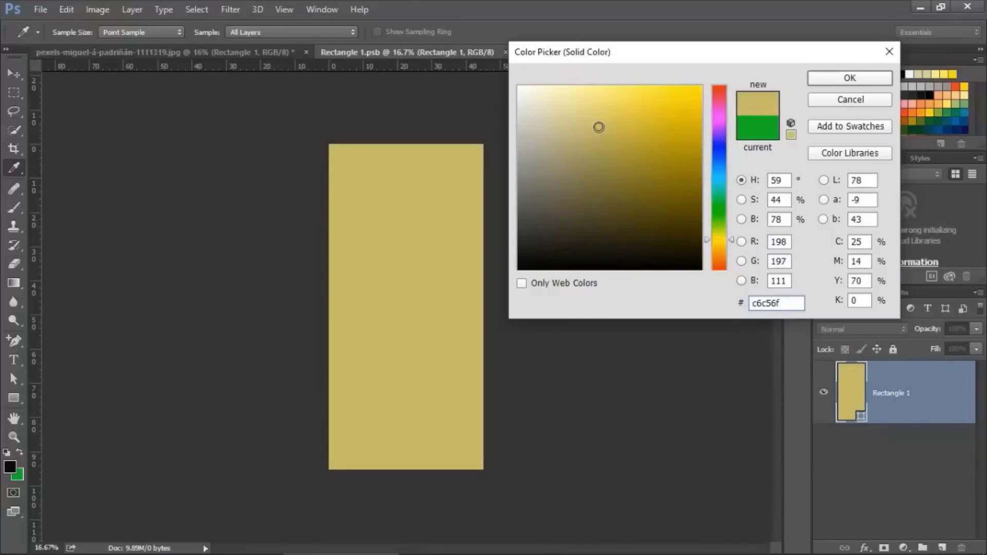
{"action": "left_click", "coordinate": [723, 164]}
{"action": "left_click", "coordinate": [558, 127]}
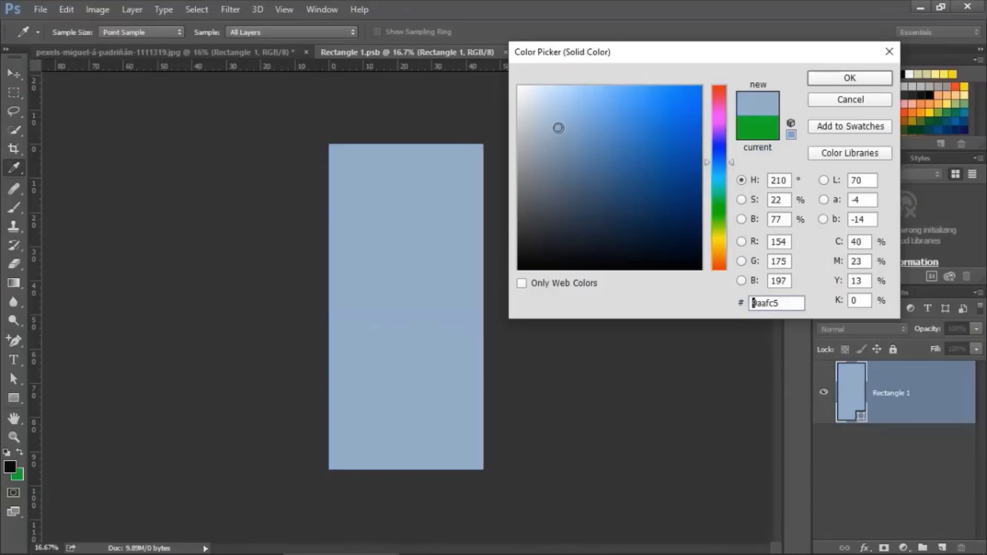
{"action": "left_click", "coordinate": [849, 78]}
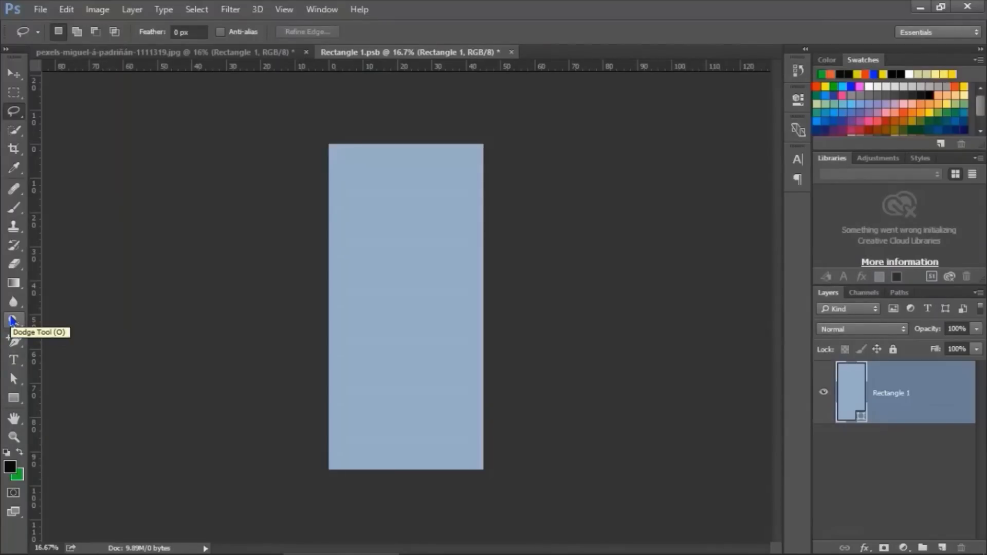
- Open GFX MOCKUP ART YouTube Banner bg.jpg from the E:\book mockup simple folder
{"action": "left_click", "coordinate": [41, 9]}
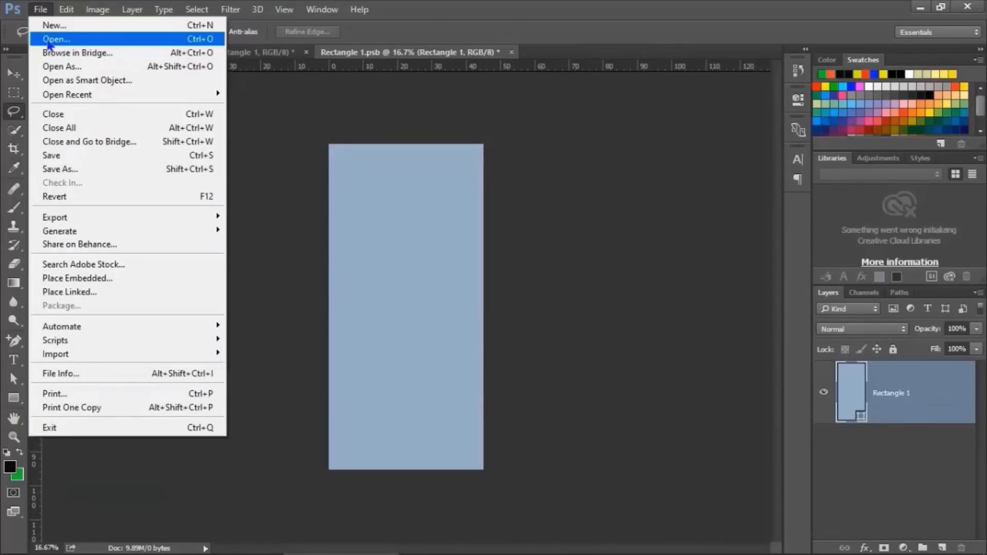
{"action": "left_click", "coordinate": [48, 43]}
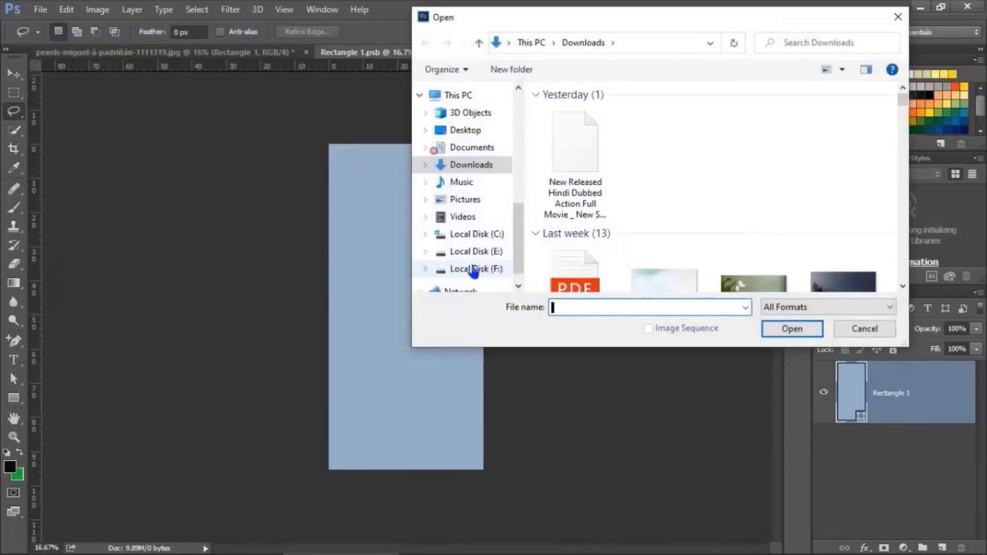
{"action": "left_click", "coordinate": [475, 250]}
{"action": "double_click", "coordinate": [671, 144]}
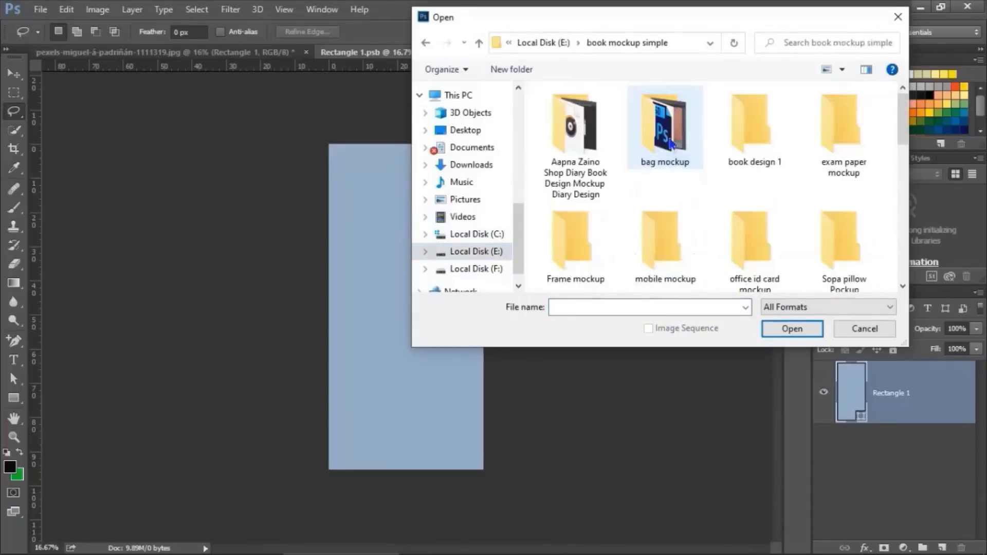
{"action": "scroll", "coordinate": [670, 146], "scroll_direction": "down", "scroll_amount": 3}
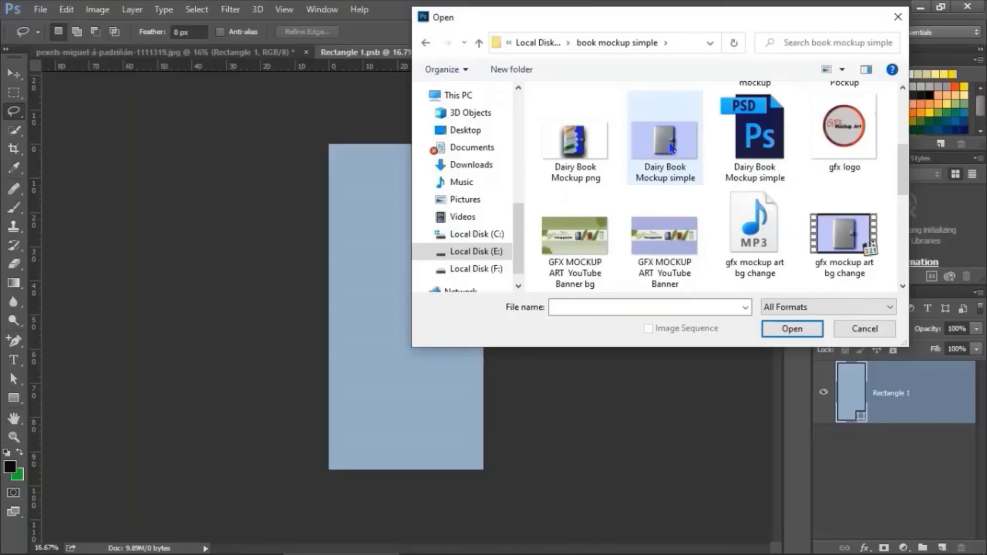
{"action": "double_click", "coordinate": [593, 241]}
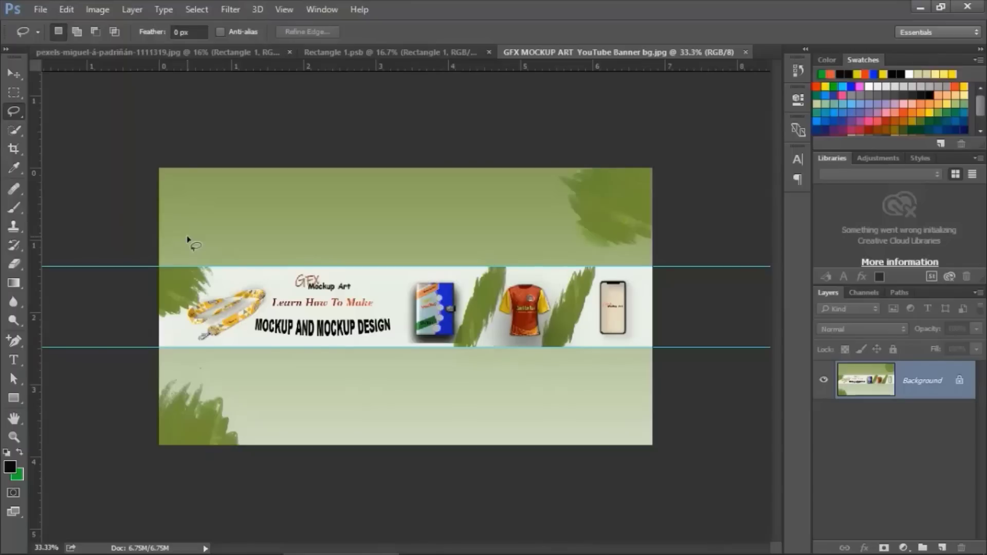
- Copy the whole merged banner image and paste it into Rectangle 1.psb as Layer 1
{"action": "key", "text": "ctrl+a"}
{"action": "left_click", "coordinate": [67, 10]}
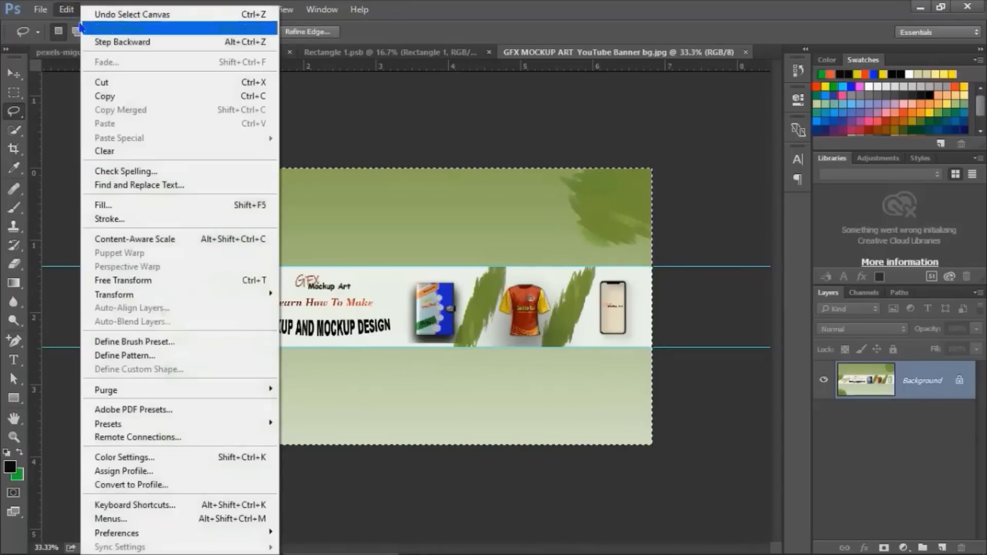
{"action": "left_click", "coordinate": [107, 110]}
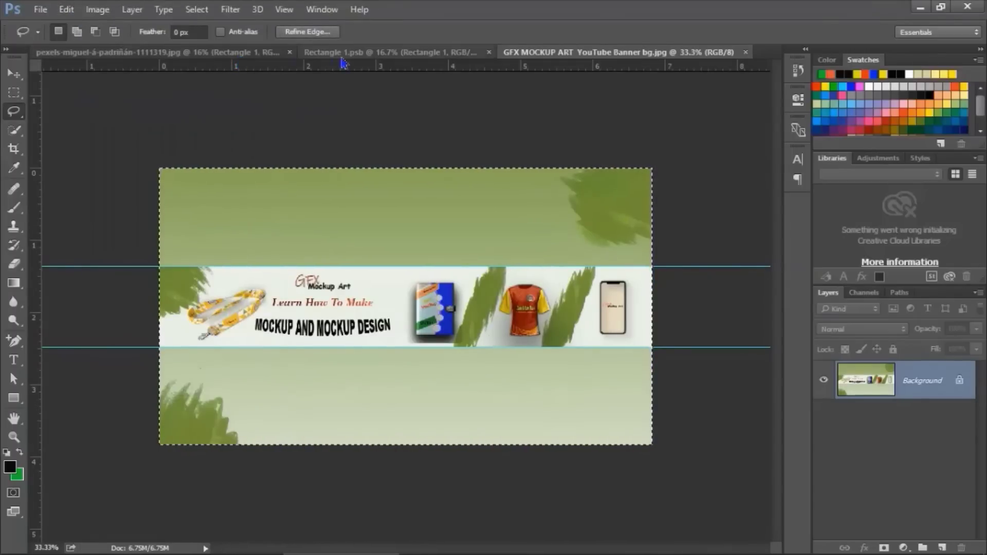
{"action": "left_click", "coordinate": [342, 56]}
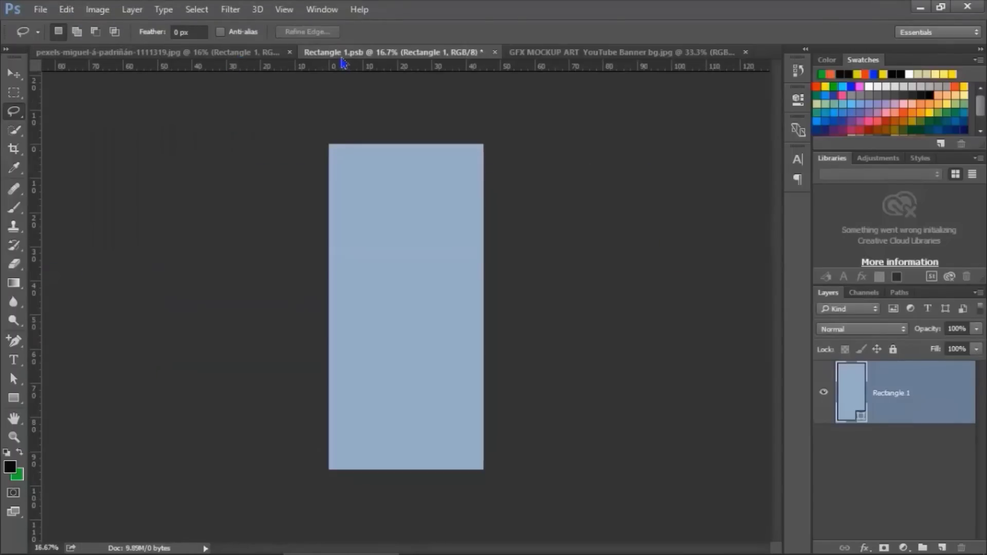
{"action": "left_click", "coordinate": [66, 9]}
{"action": "left_click", "coordinate": [106, 125]}
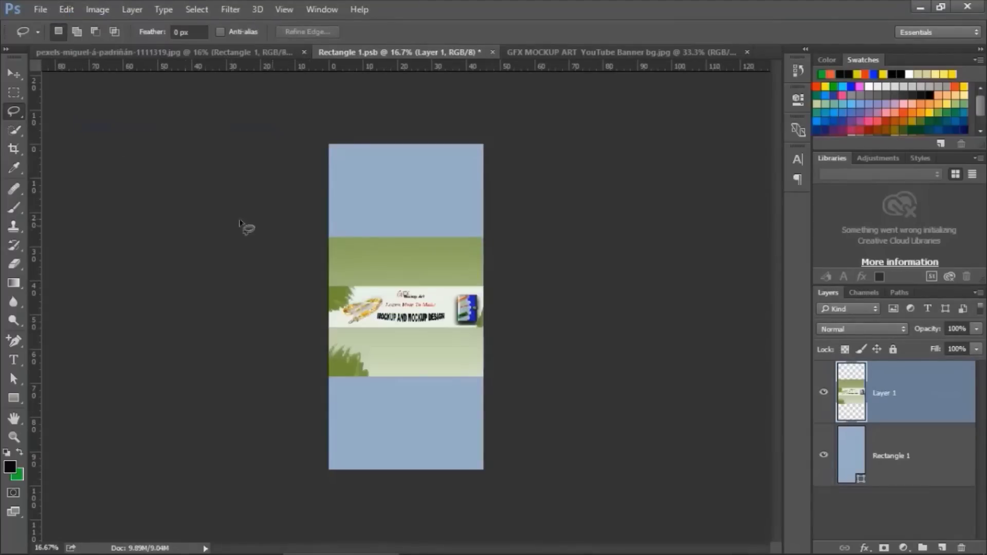
- Rotate the banner about -17.8° and move it up across the rectangle's top, then commit
{"action": "left_click", "coordinate": [14, 75]}
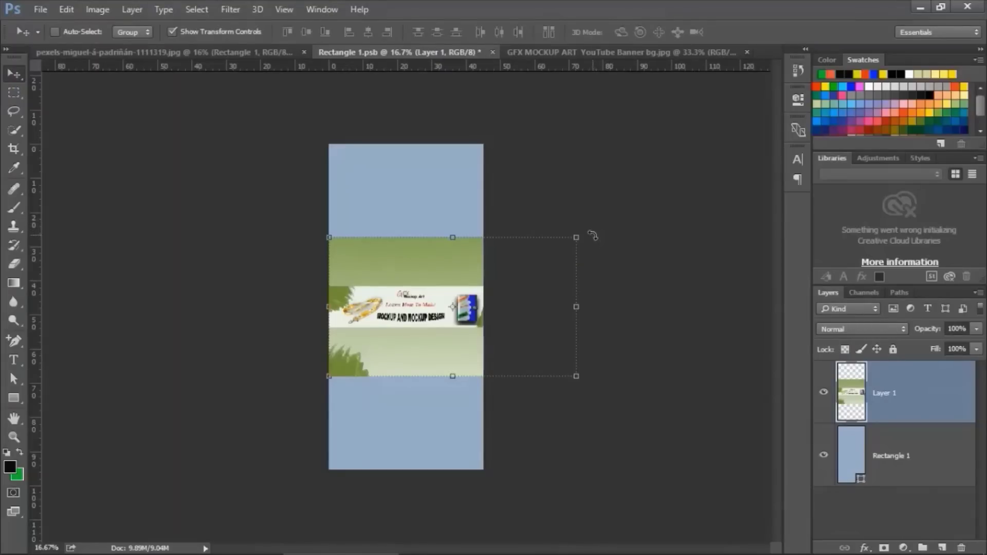
{"action": "left_click_drag", "start_coordinate": [590, 236], "coordinate": [569, 189]}
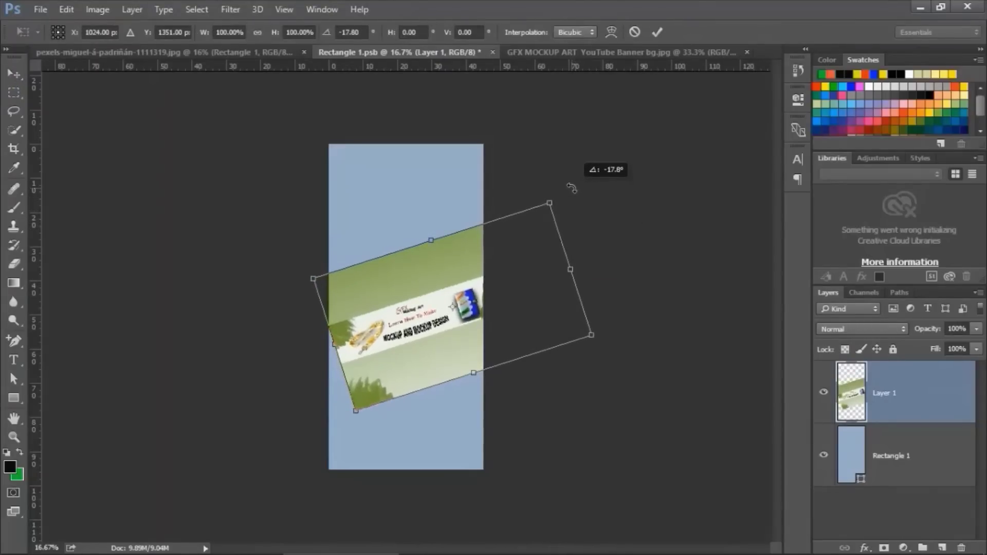
{"action": "mouse_move", "coordinate": [450, 267]}
{"action": "left_mouse_down"}
{"action": "mouse_move", "coordinate": [435, 164]}
{"action": "mouse_move", "coordinate": [426, 176]}
{"action": "left_mouse_up"}
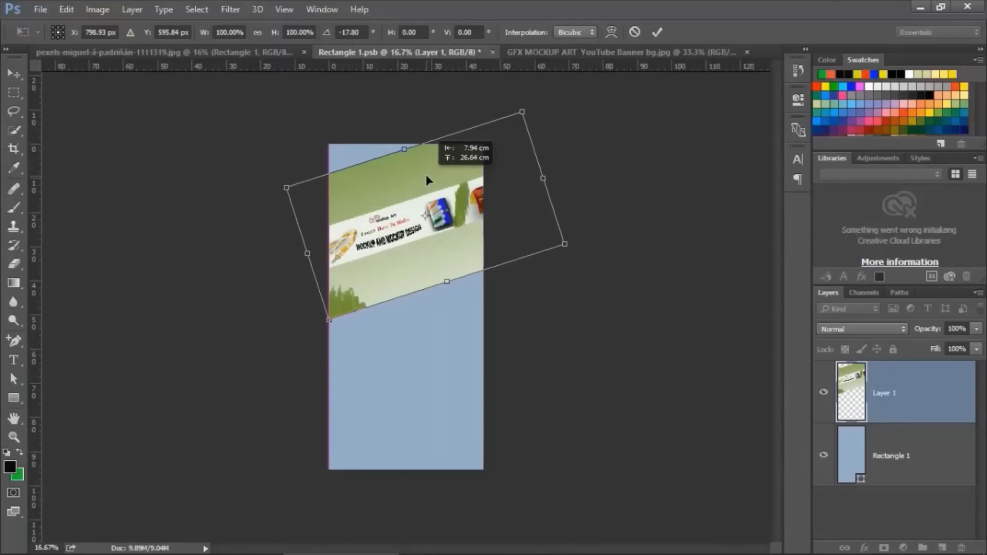
{"action": "left_click", "coordinate": [656, 32]}
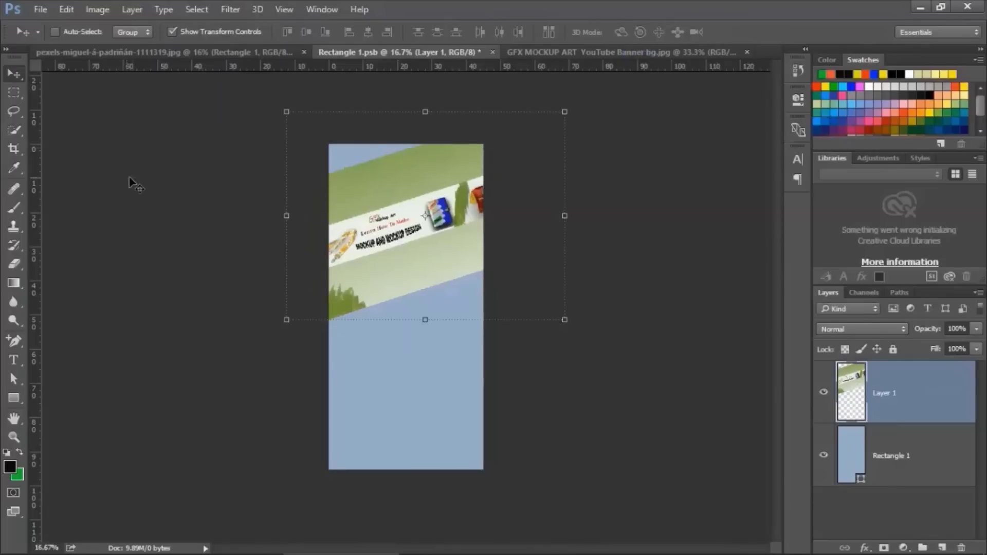
- Save the Rectangle 1.psb tag artwork file
{"action": "left_click", "coordinate": [14, 111]}
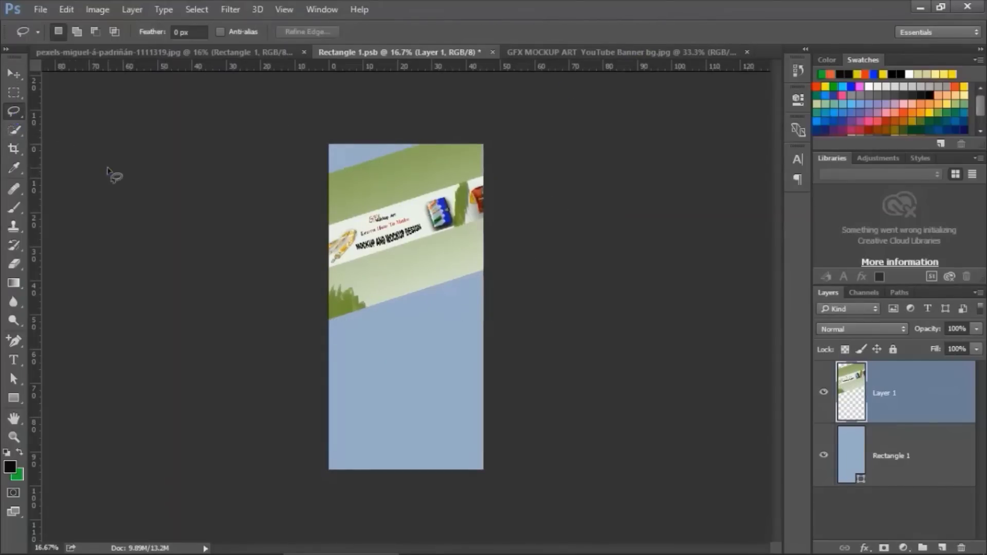
{"action": "left_click", "coordinate": [66, 12]}
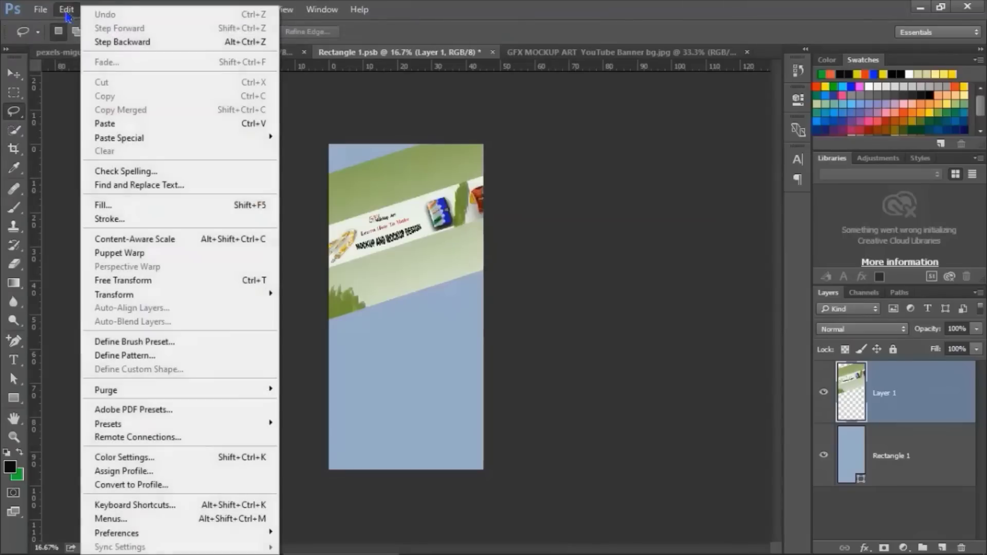
{"action": "mouse_move", "coordinate": [322, 9]}
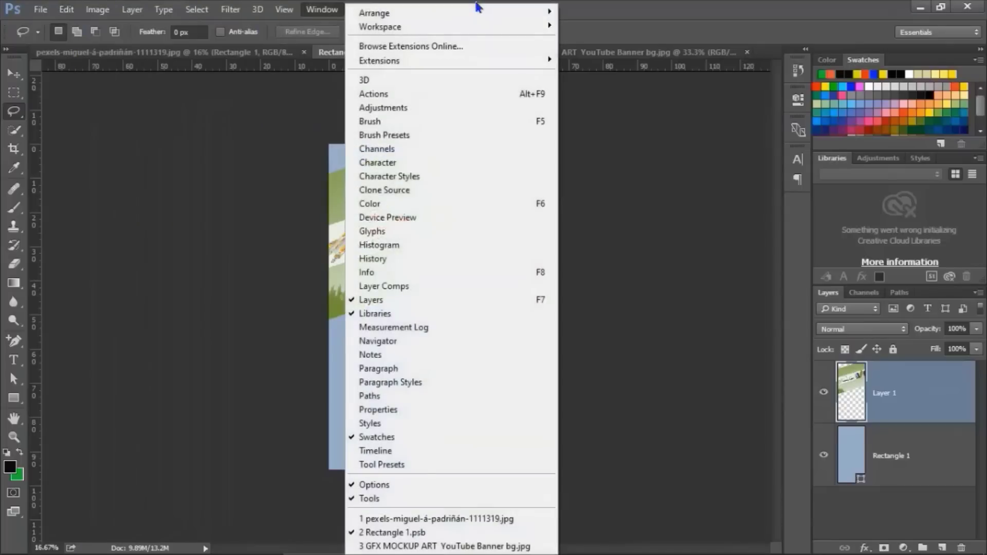
{"action": "left_click", "coordinate": [182, 169]}
{"action": "left_click", "coordinate": [40, 9]}
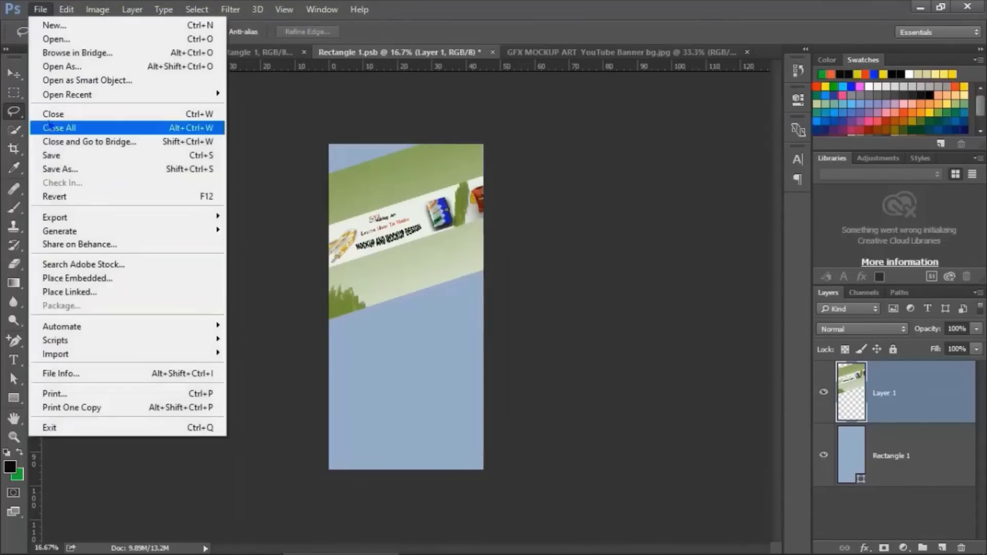
{"action": "left_click", "coordinate": [51, 155]}
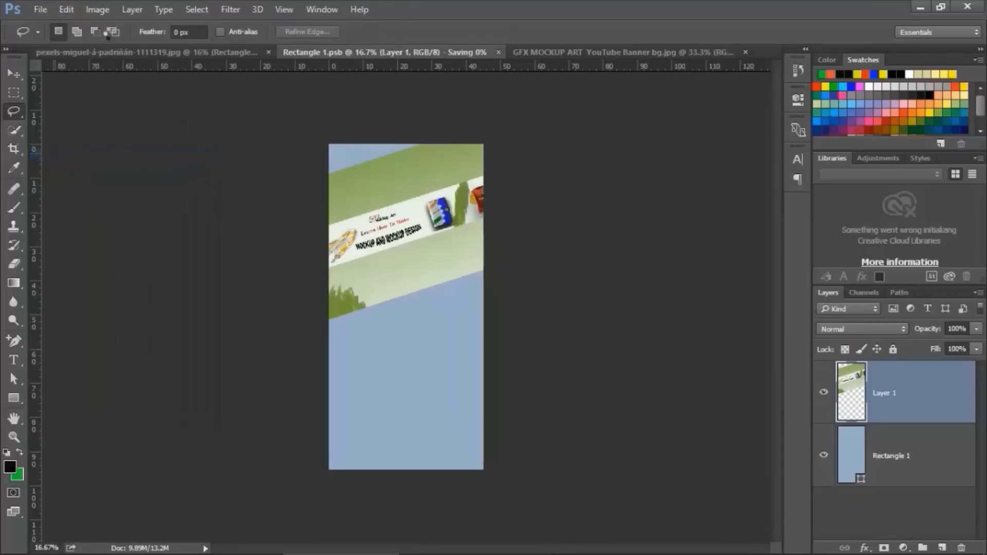
- Back in the pexels hang-tag mockup, set the artwork layer's opacity to 100%
{"action": "left_click", "coordinate": [125, 54]}
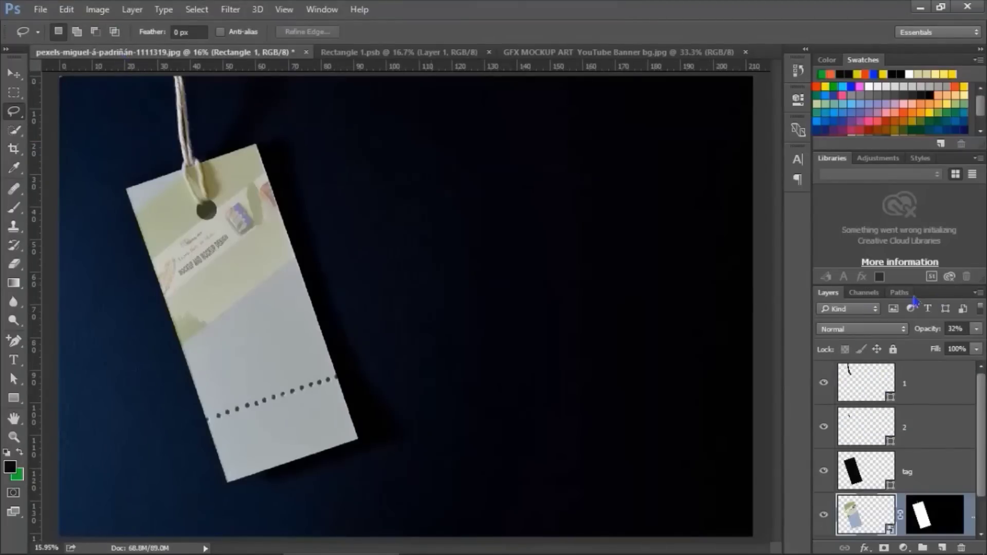
{"action": "left_click", "coordinate": [974, 330]}
{"action": "left_click_drag", "start_coordinate": [930, 349], "coordinate": [984, 353]}
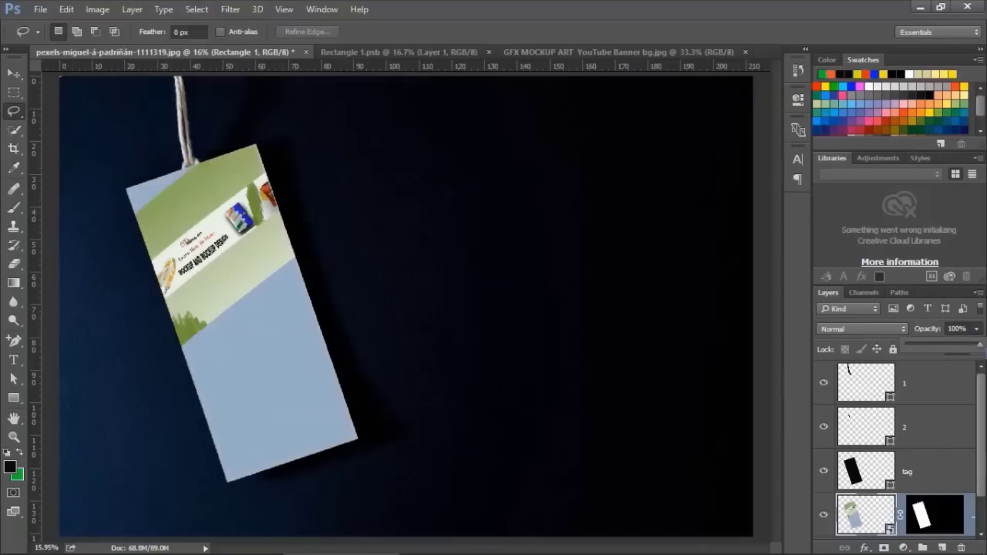
{"action": "left_click", "coordinate": [591, 8]}
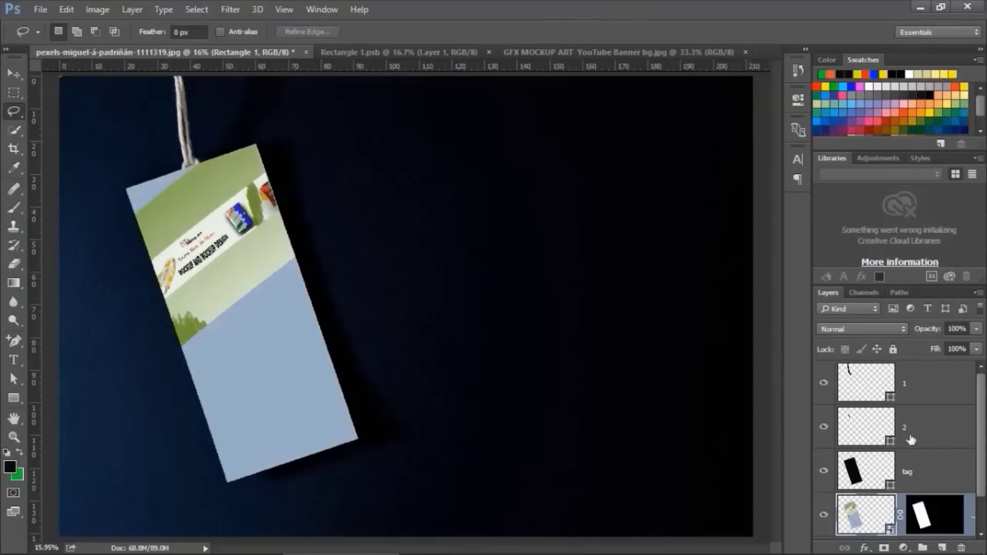
{"action": "left_click_drag", "start_coordinate": [978, 425], "coordinate": [983, 483]}
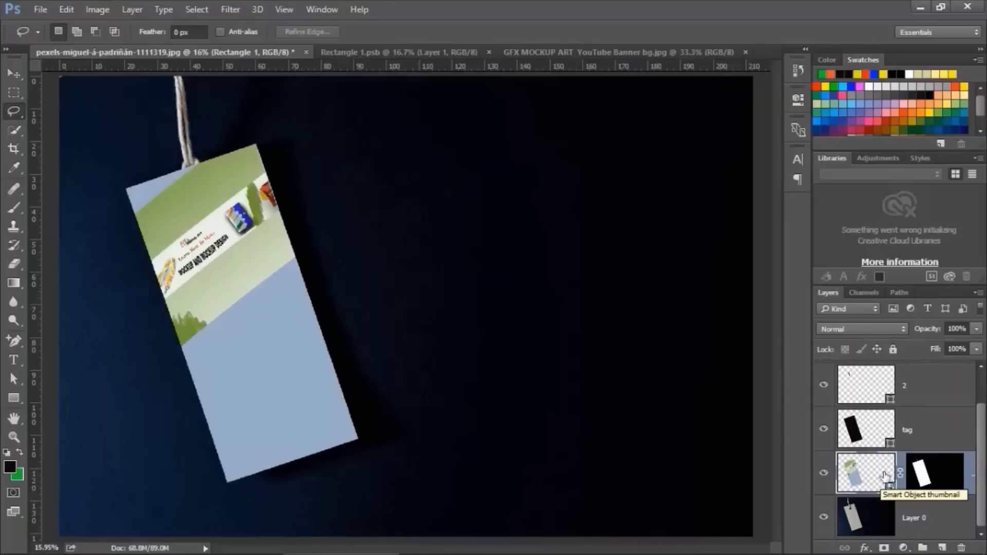
- Set Rectangle 1's blend mode to Linear Burn and reselect the tag layer
{"action": "left_click", "coordinate": [869, 335]}
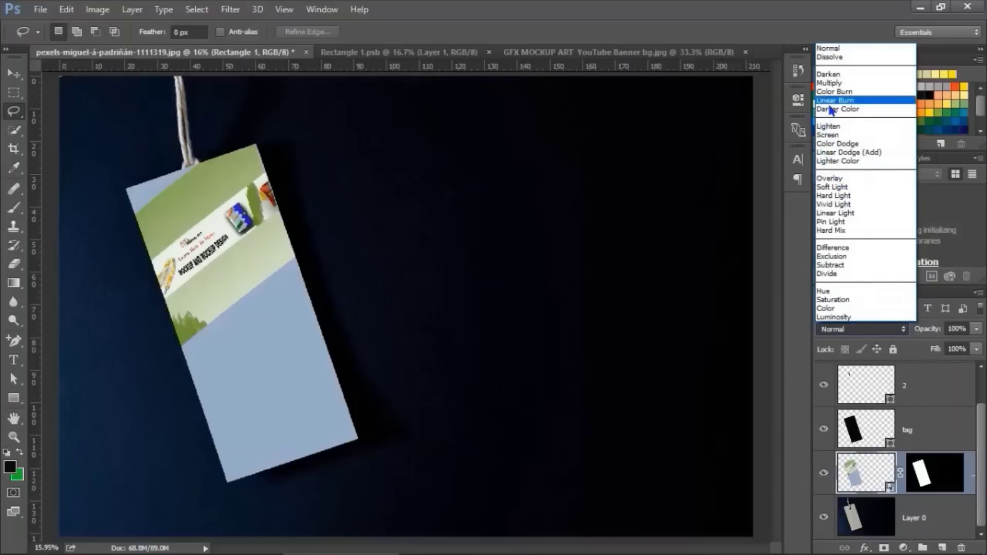
{"action": "left_click", "coordinate": [829, 101]}
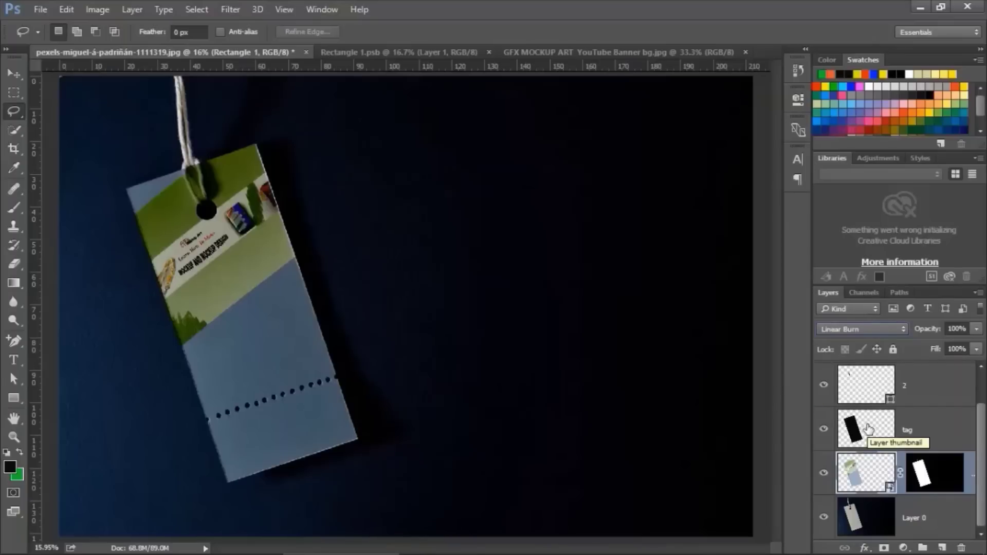
{"action": "left_click", "coordinate": [868, 429]}
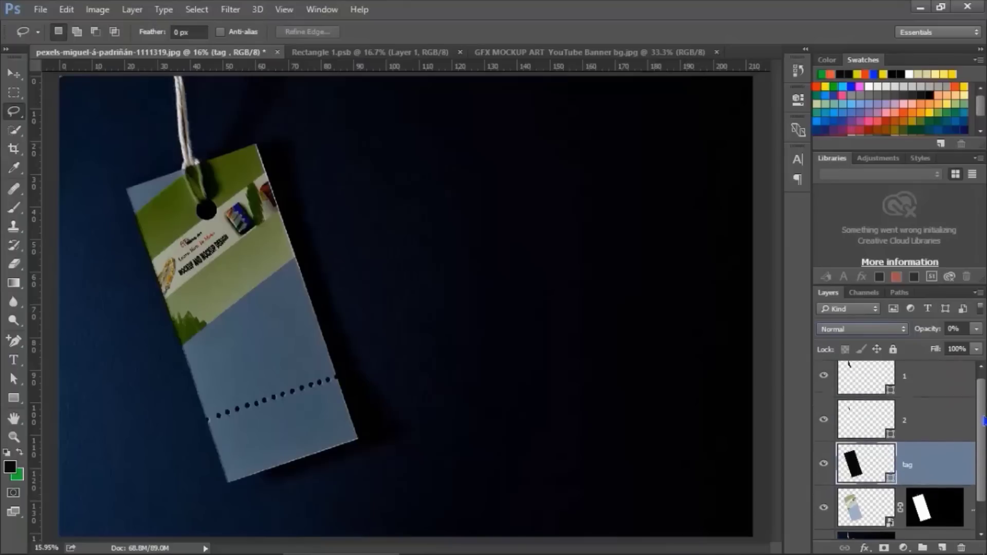
- With Rectangle 1's mask active, load layer 1's cord and hole as a selection
{"action": "left_click", "coordinate": [935, 471]}
{"action": "left_click", "coordinate": [849, 383], "text": "ctrl"}
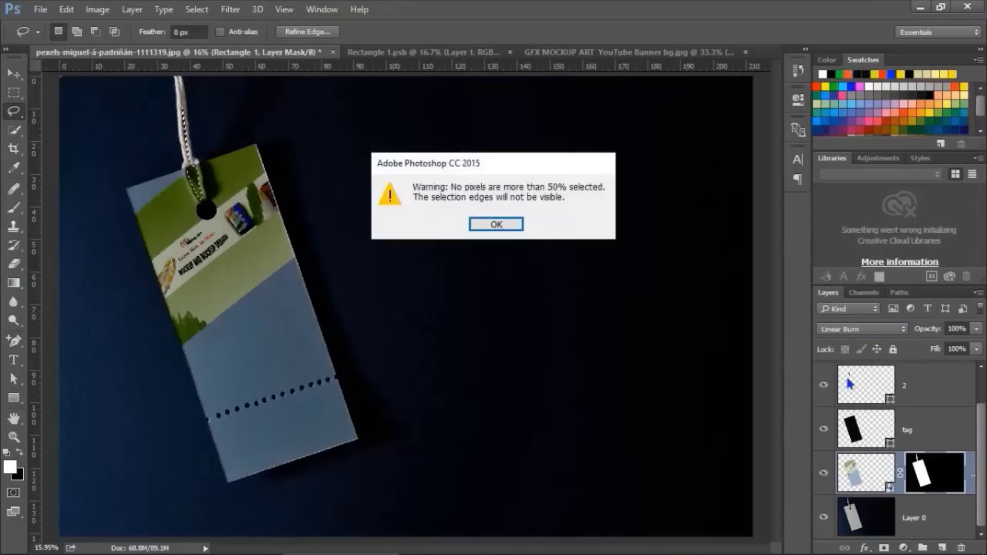
{"action": "left_click", "coordinate": [502, 222]}
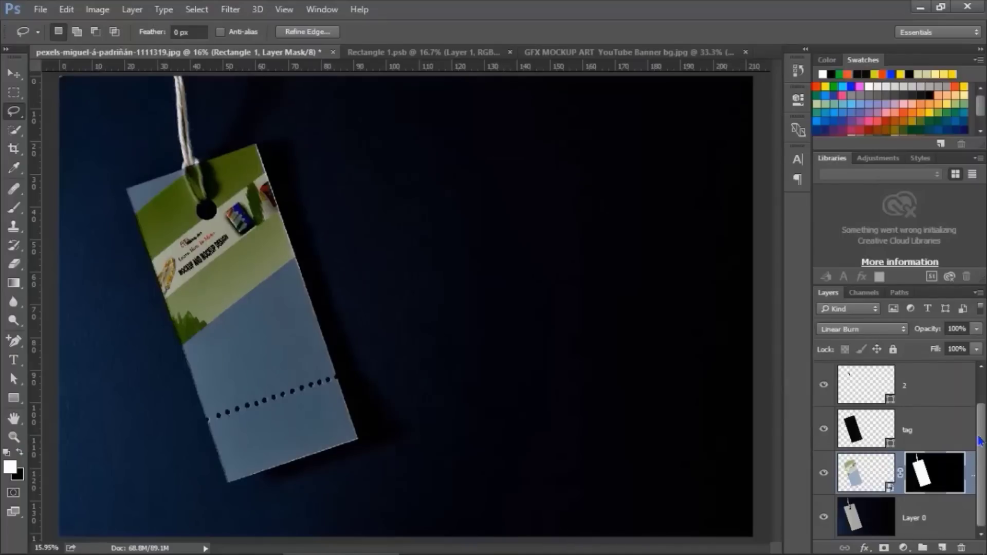
{"action": "left_click_drag", "start_coordinate": [981, 437], "coordinate": [983, 387]}
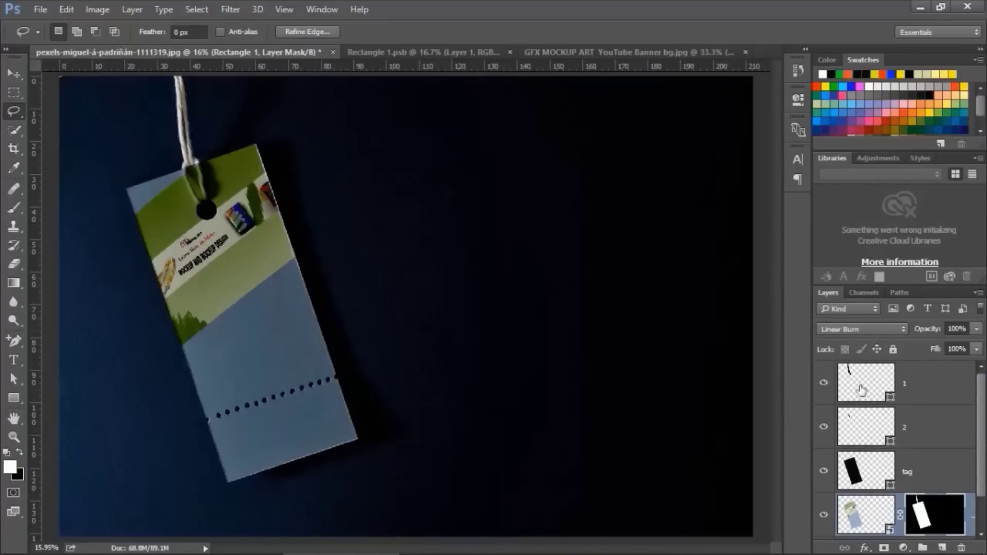
{"action": "left_click_drag", "start_coordinate": [861, 411], "coordinate": [863, 433]}
{"action": "left_click", "coordinate": [859, 390], "text": "ctrl"}
- Erase the mask over the cord down toward the hole, then deselect
{"action": "left_click", "coordinate": [13, 263]}
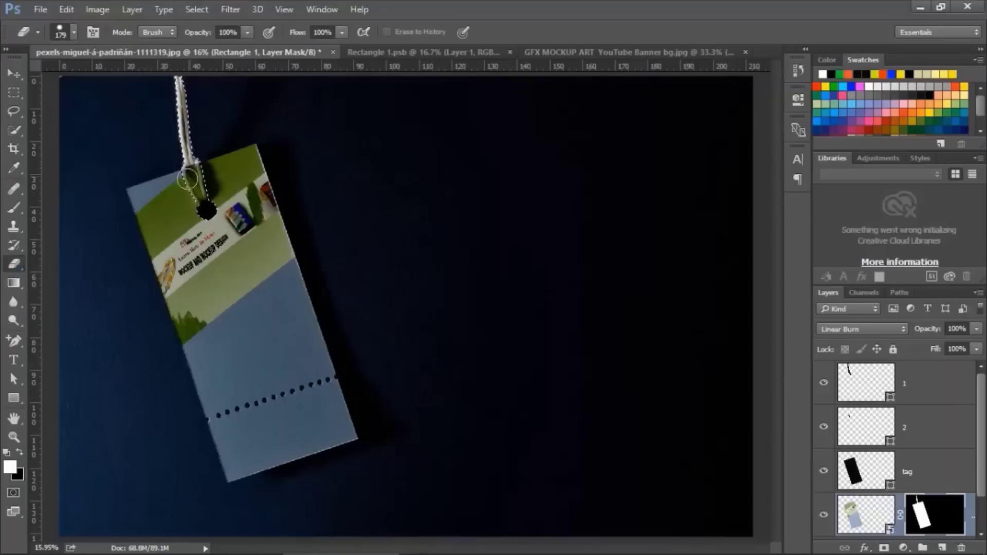
{"action": "left_click_drag", "start_coordinate": [188, 179], "coordinate": [208, 168]}
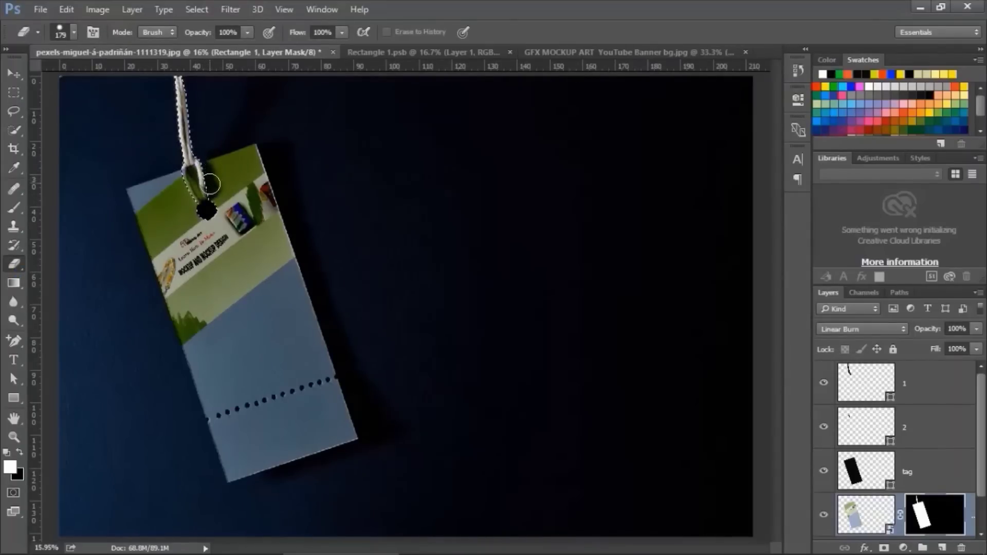
{"action": "left_click_drag", "start_coordinate": [210, 180], "coordinate": [205, 211]}
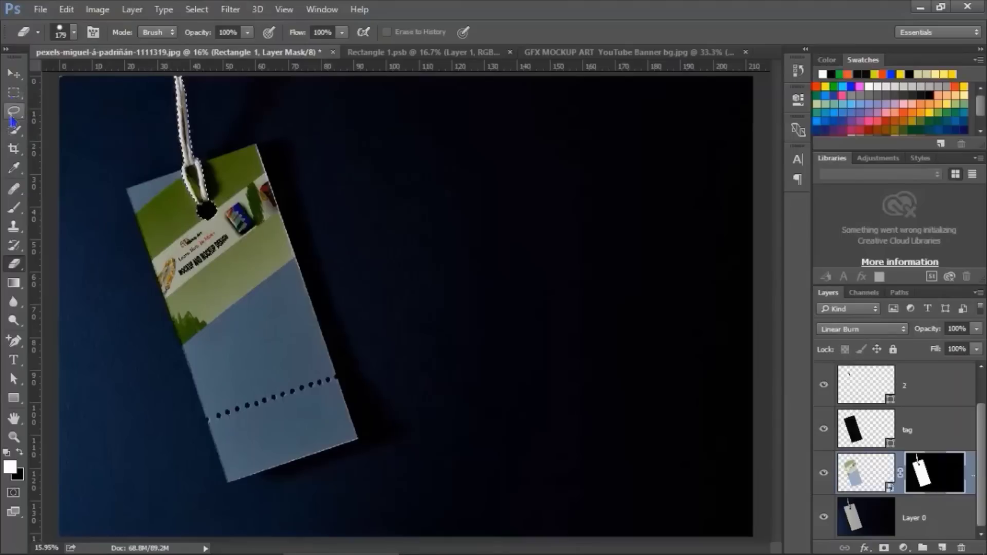
{"action": "left_click", "coordinate": [13, 110]}
{"action": "left_click", "coordinate": [94, 131]}
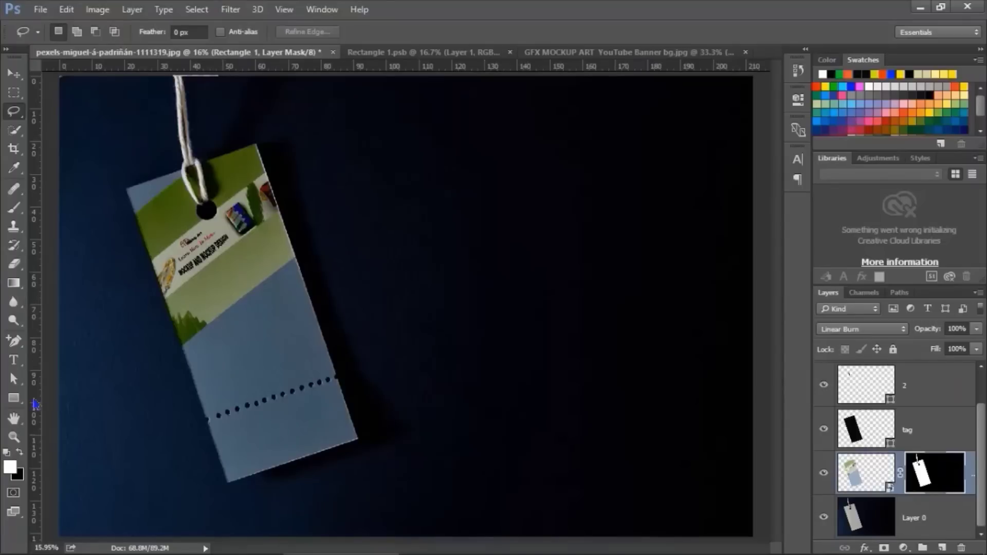
- Zoom in close on the tag's hole and reload the rope loop and hole as a selection
{"action": "left_click", "coordinate": [14, 436]}
{"action": "left_click", "coordinate": [200, 185]}
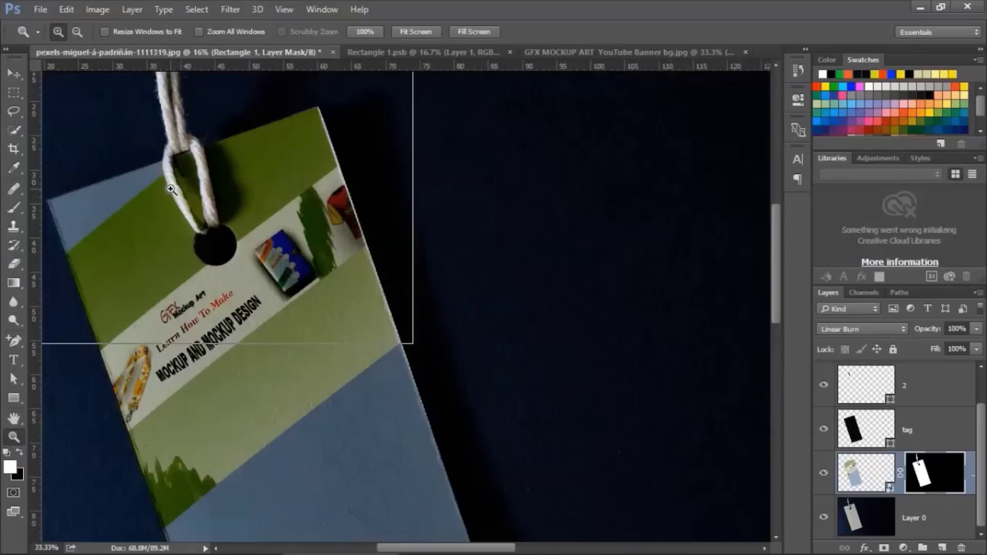
{"action": "left_click", "coordinate": [171, 189]}
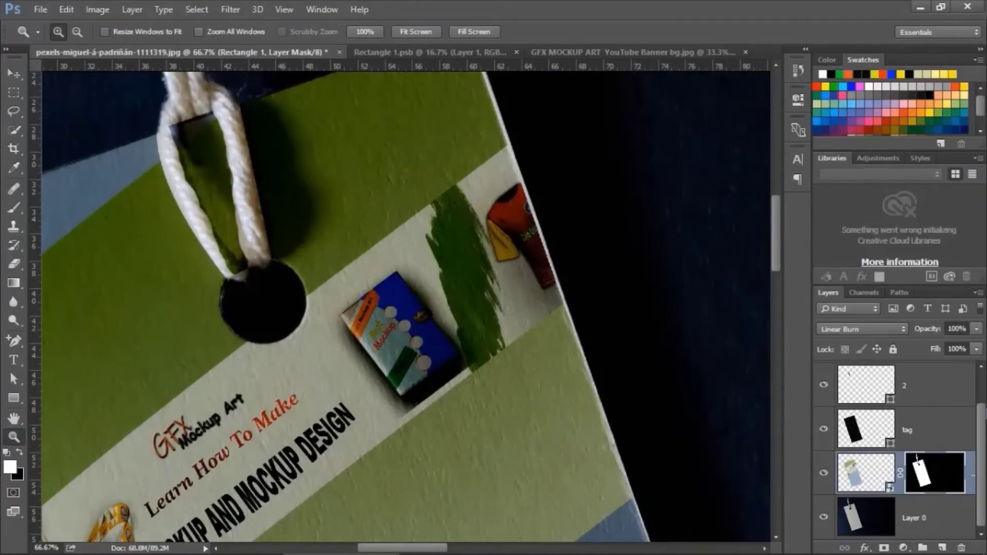
{"action": "scroll", "coordinate": [894, 448], "scroll_direction": "up", "scroll_amount": 1}
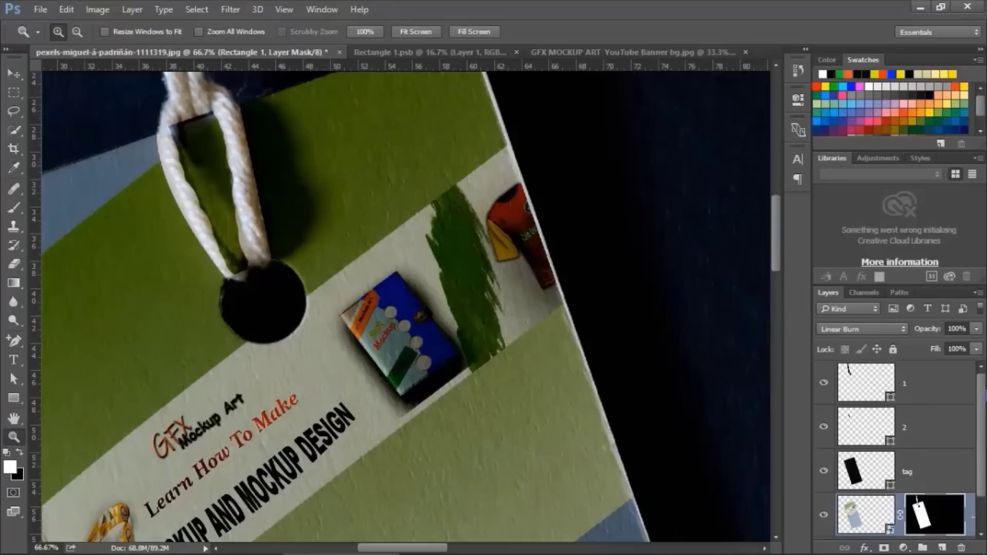
{"action": "left_click", "coordinate": [862, 390], "text": "ctrl"}
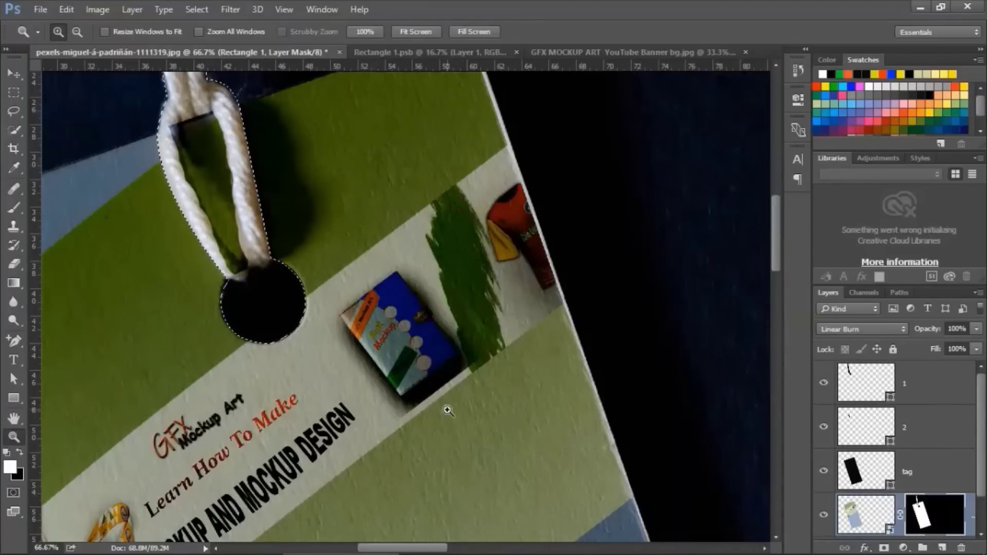
{"action": "left_click", "coordinate": [16, 264]}
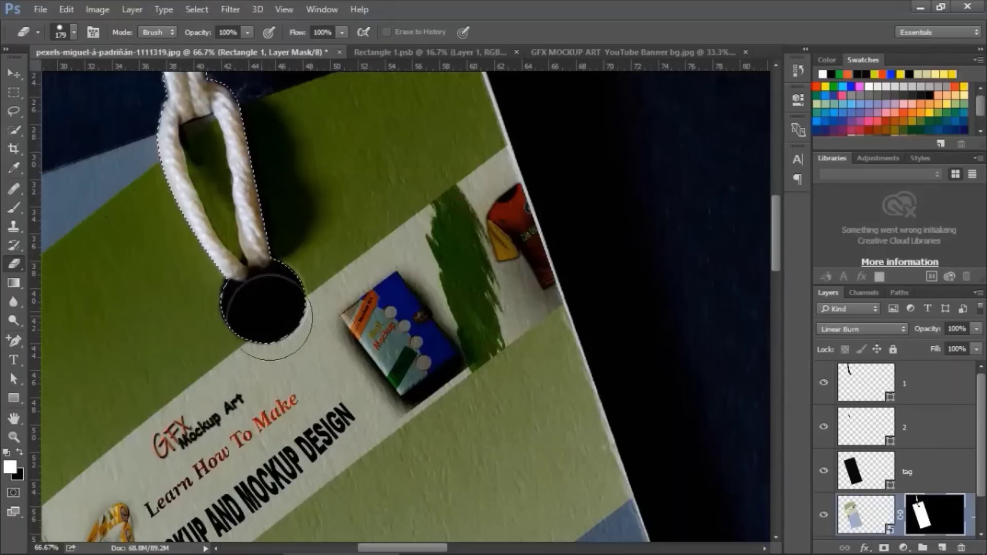
- Deselect the rope selection and fit the full hang-tag mockup on screen
{"action": "left_click", "coordinate": [14, 110]}
{"action": "left_click", "coordinate": [101, 147]}
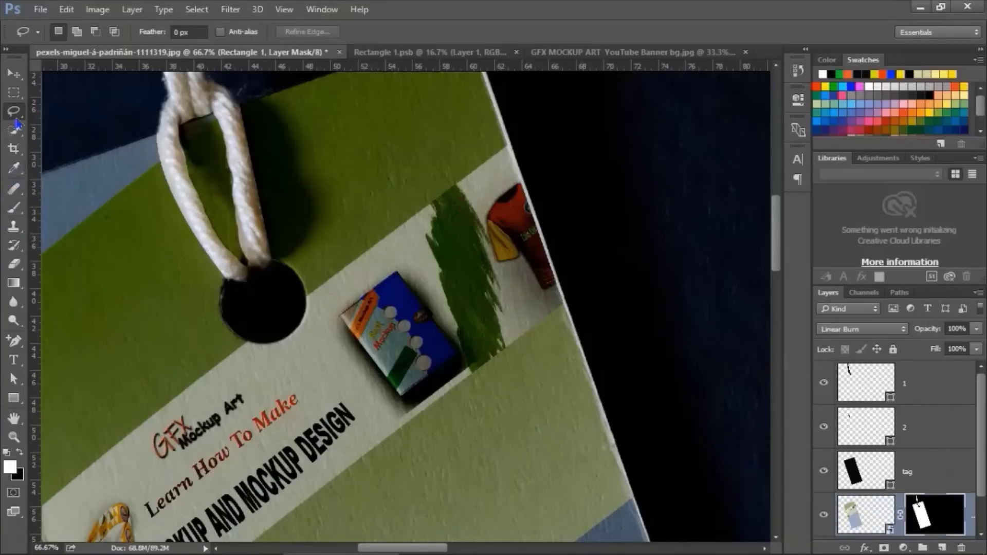
{"action": "right_click", "coordinate": [142, 125]}
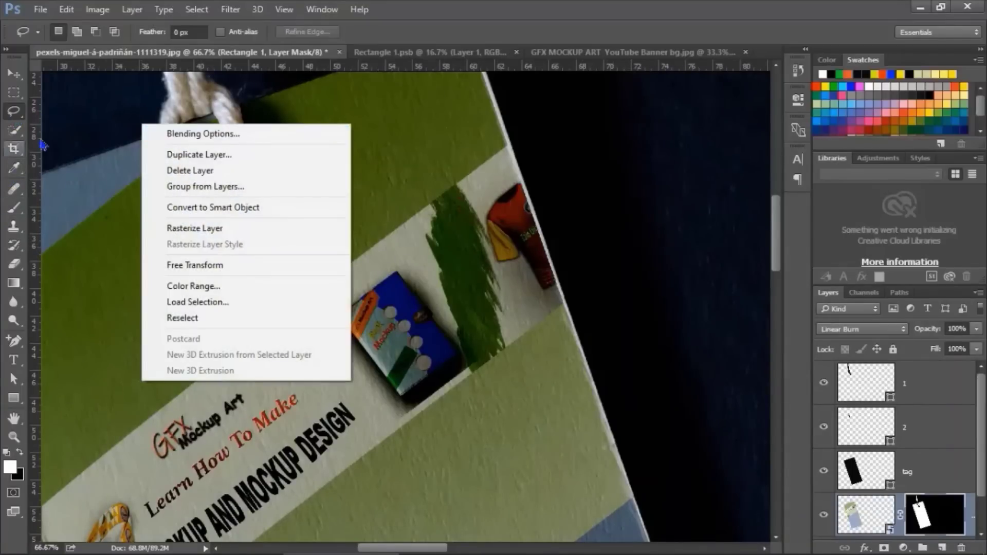
{"action": "key", "text": "Escape"}
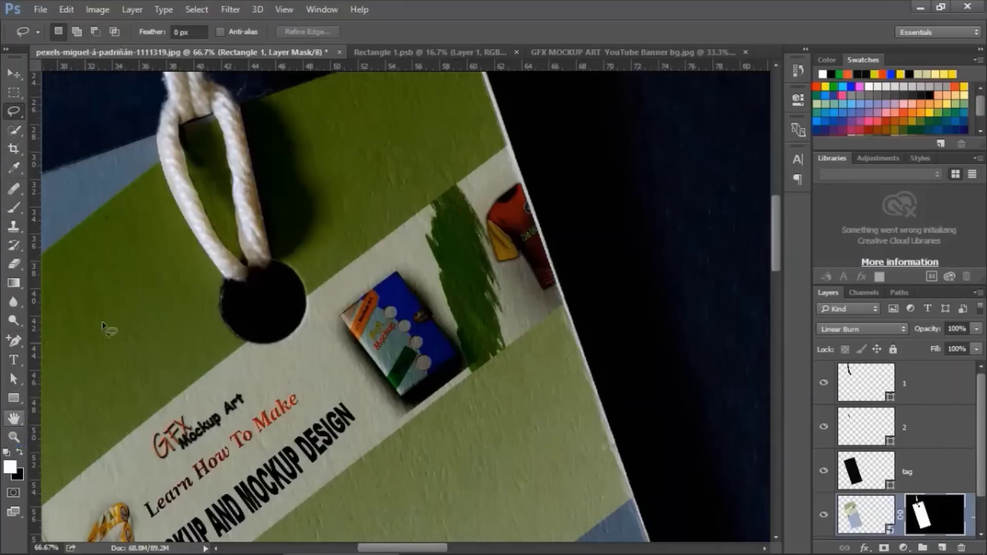
{"action": "right_click", "coordinate": [221, 196]}
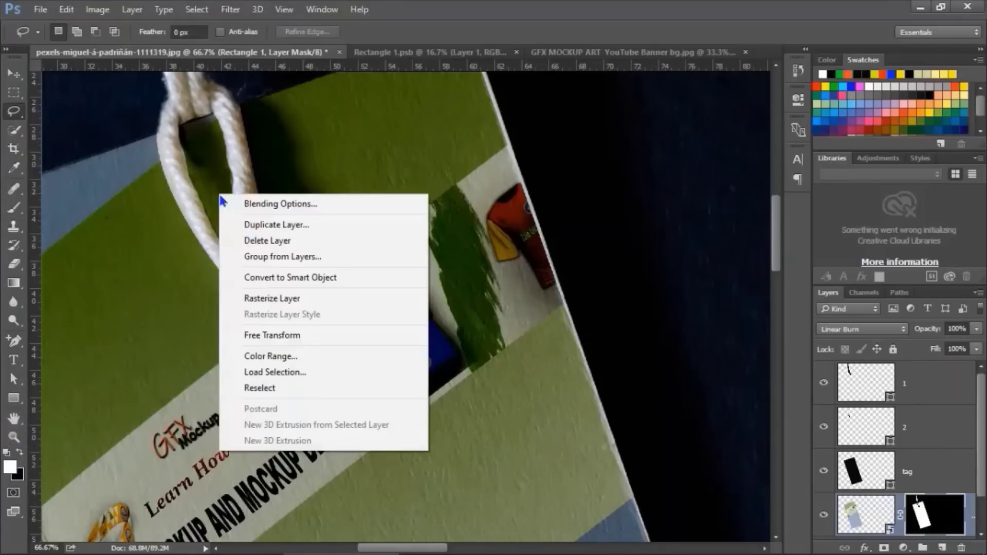
{"action": "left_click", "coordinate": [14, 436]}
{"action": "right_click", "coordinate": [200, 219]}
{"action": "left_click", "coordinate": [221, 226]}
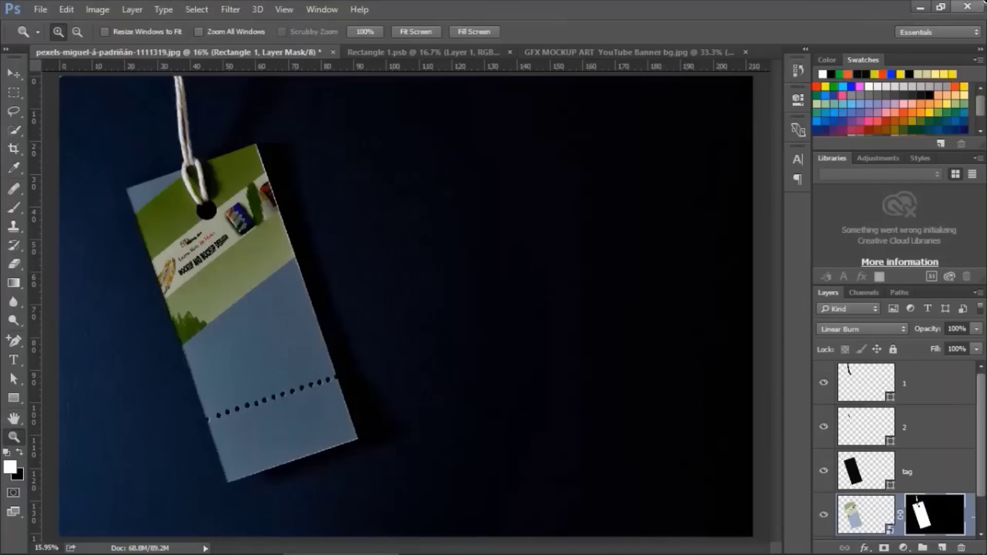
- Set the Rectangle 1 background fill to orange-red (R193, G67, B51)
{"action": "left_click", "coordinate": [409, 54]}
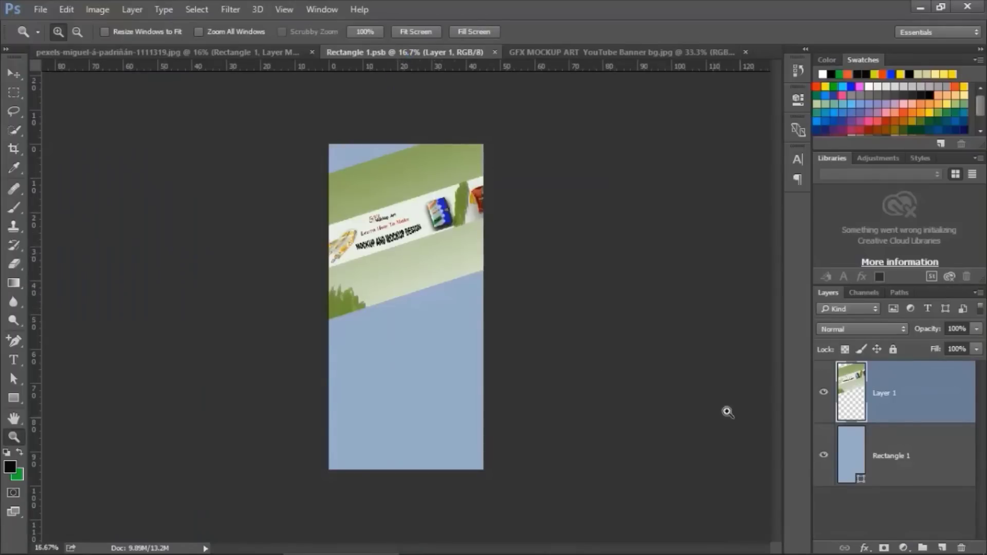
{"action": "double_click", "coordinate": [860, 479]}
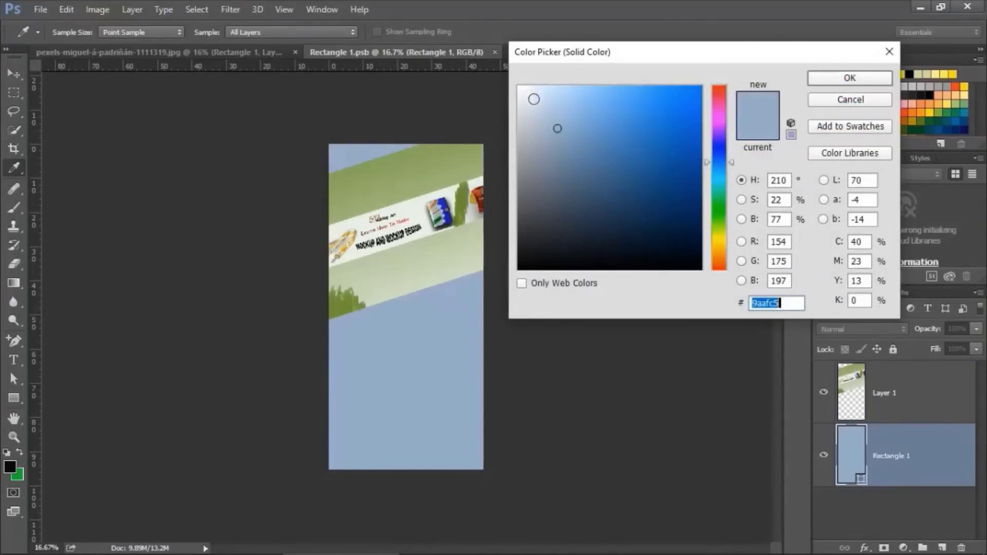
{"action": "left_click", "coordinate": [718, 266]}
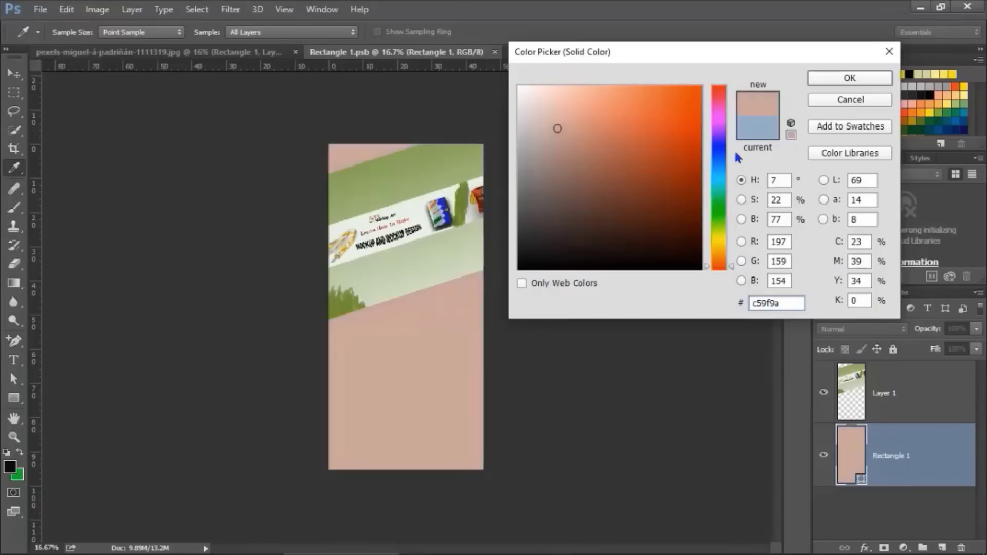
{"action": "left_click", "coordinate": [676, 109]}
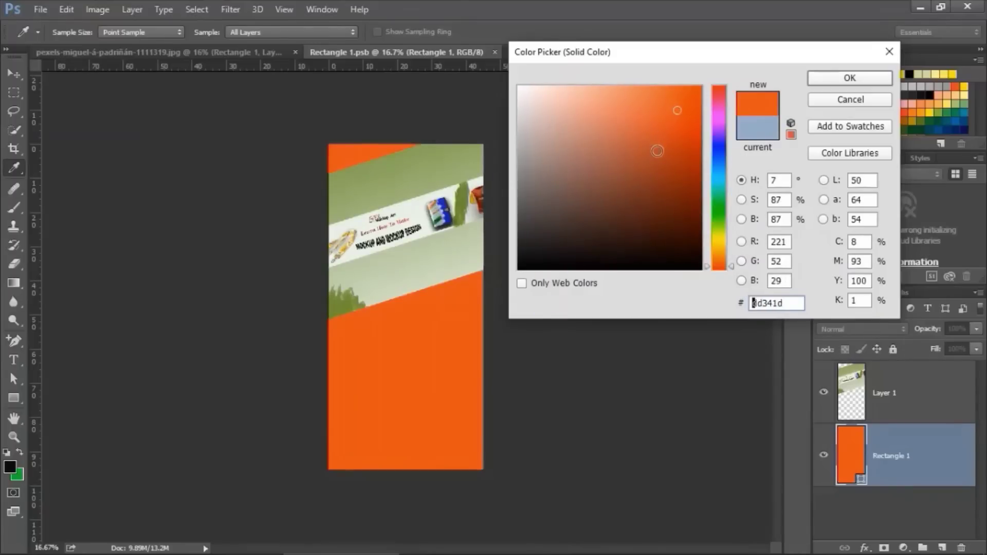
{"action": "left_click", "coordinate": [653, 131]}
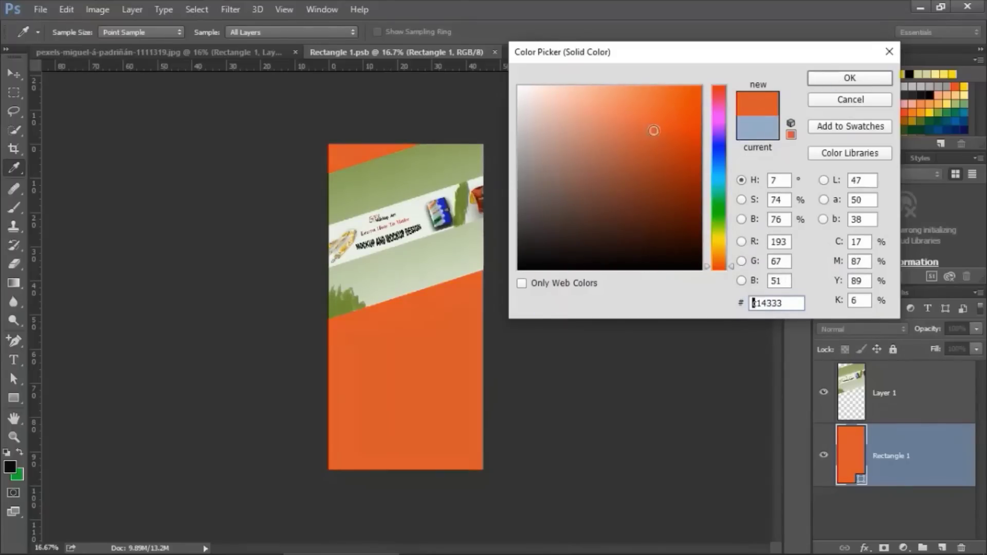
{"action": "left_click", "coordinate": [827, 82]}
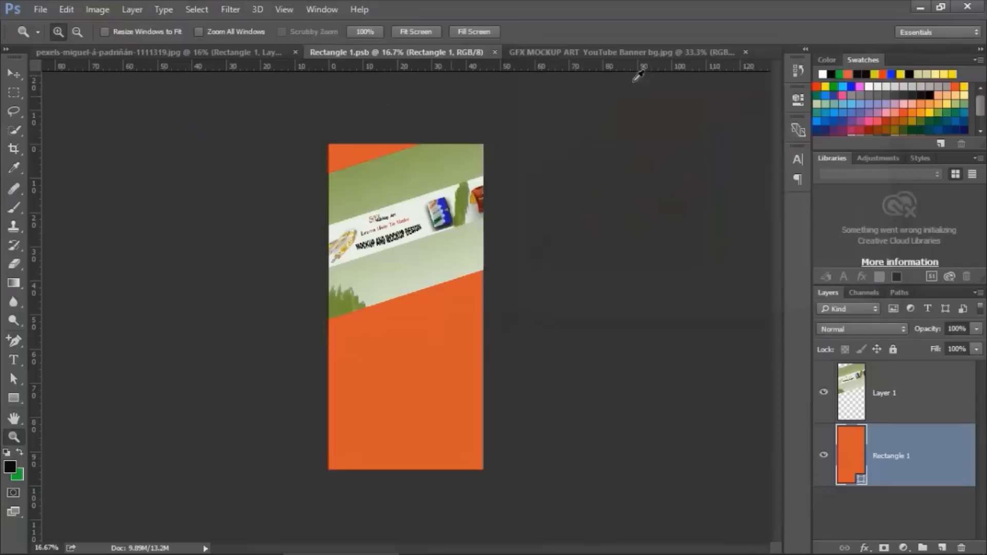
- Save the tag design and check the updated hang-tag mockup
{"action": "left_click", "coordinate": [67, 9]}
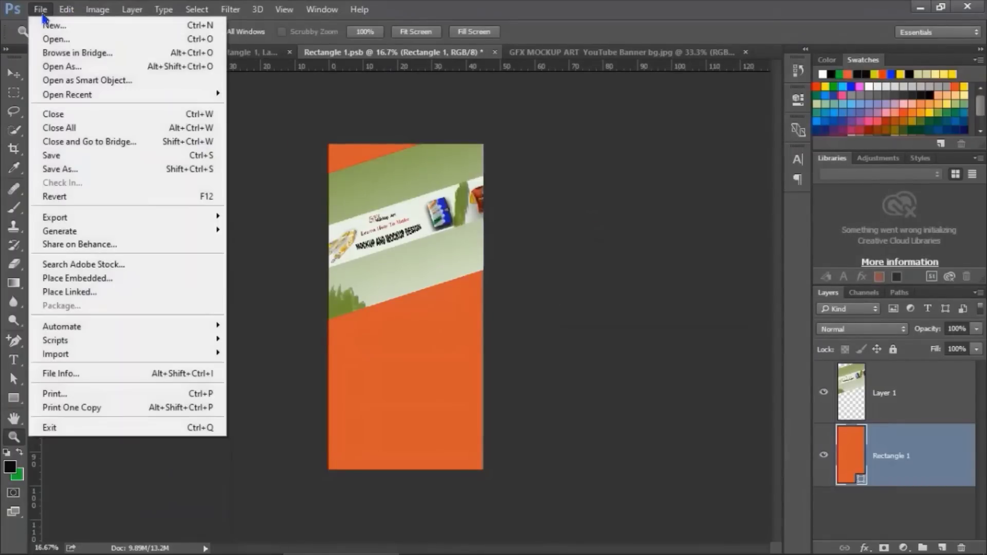
{"action": "left_click", "coordinate": [61, 155]}
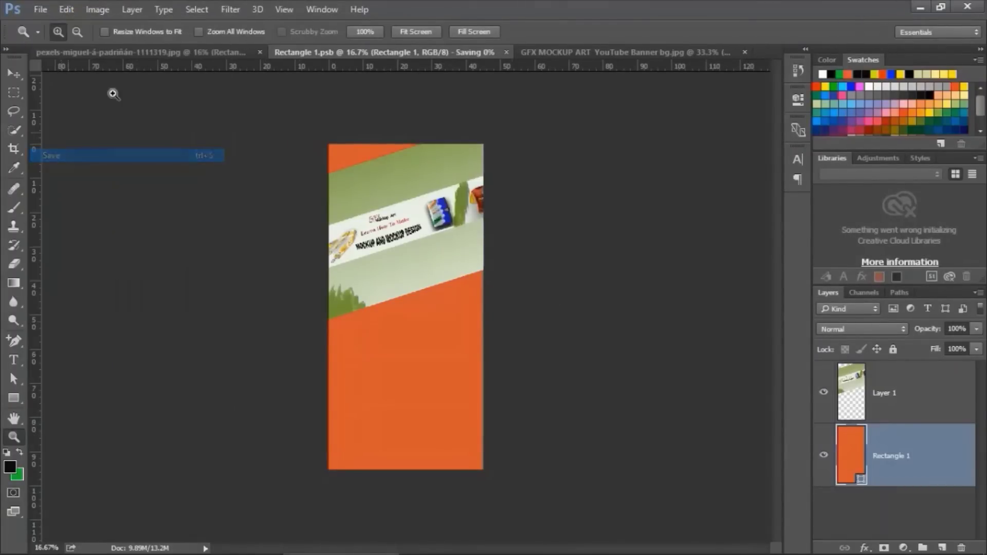
{"action": "left_click", "coordinate": [166, 52]}
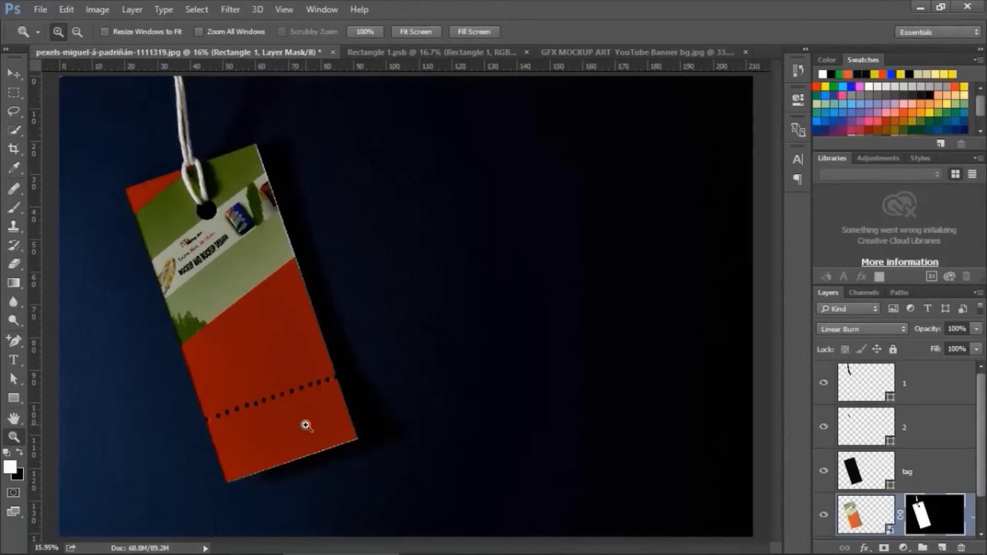
- Change the Rectangle 1 fill colour to light pink #d2bbb8
{"action": "left_click", "coordinate": [392, 56]}
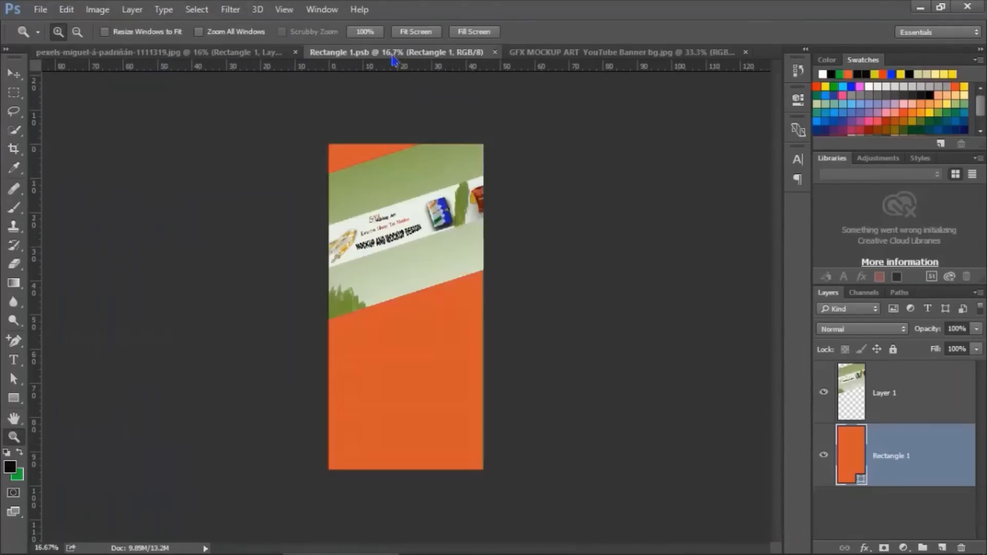
{"action": "double_click", "coordinate": [860, 478]}
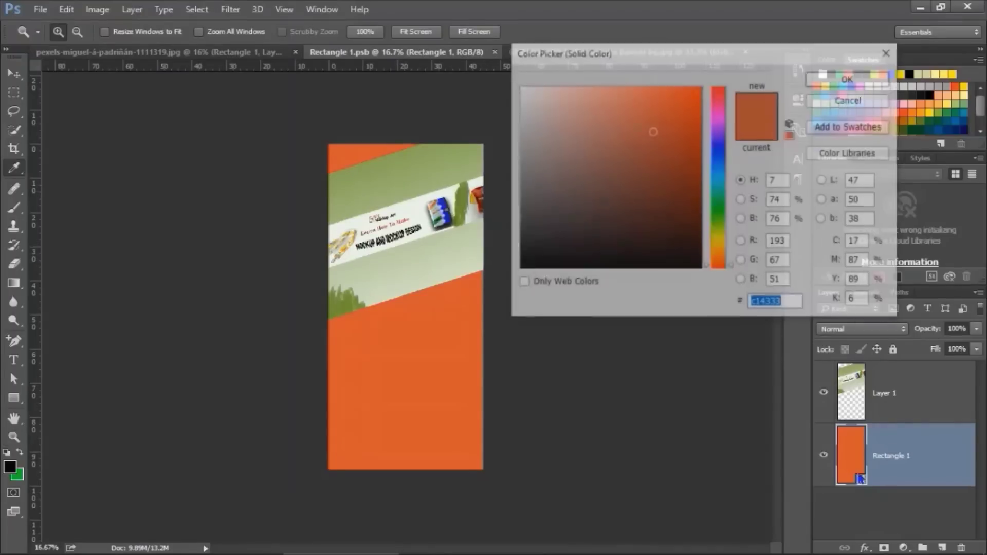
{"action": "left_click", "coordinate": [541, 119]}
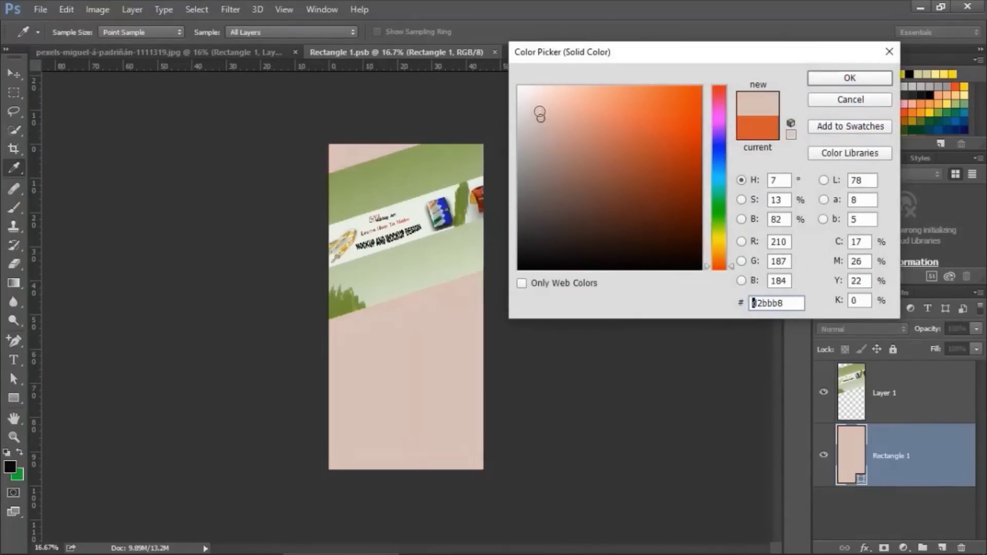
{"action": "left_click", "coordinate": [849, 78]}
- Save the pink tag design and view it in the mockup photo
{"action": "left_click", "coordinate": [40, 9]}
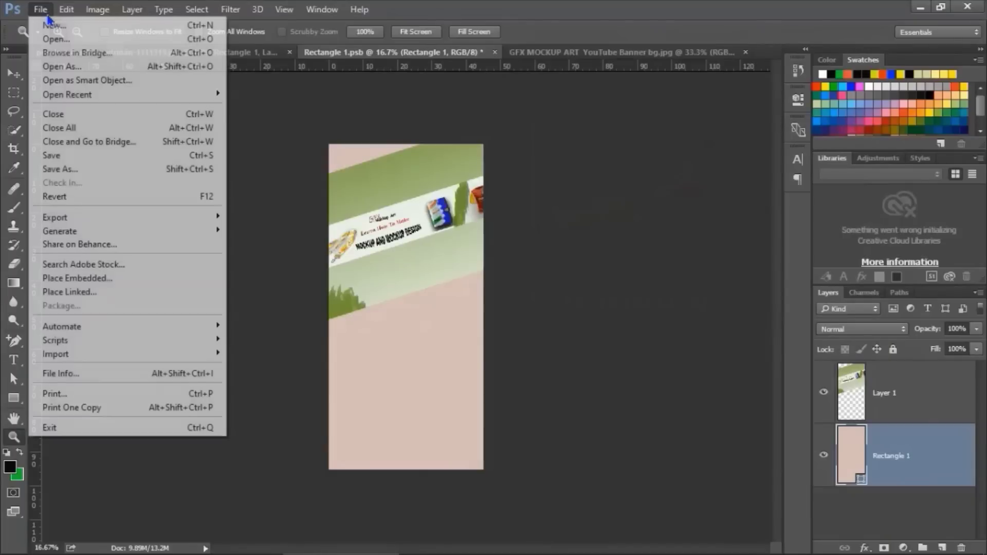
{"action": "left_click", "coordinate": [59, 157]}
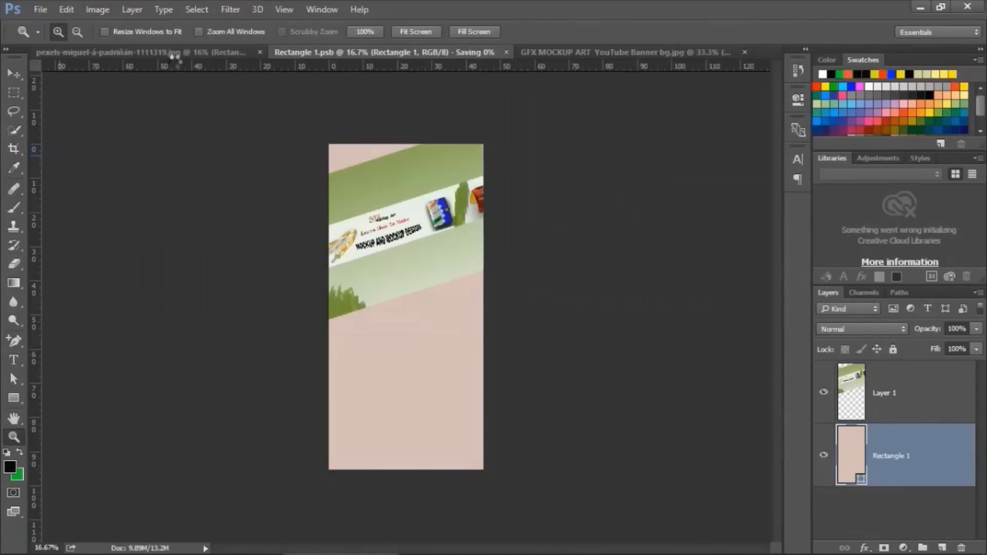
{"action": "left_click", "coordinate": [178, 56]}
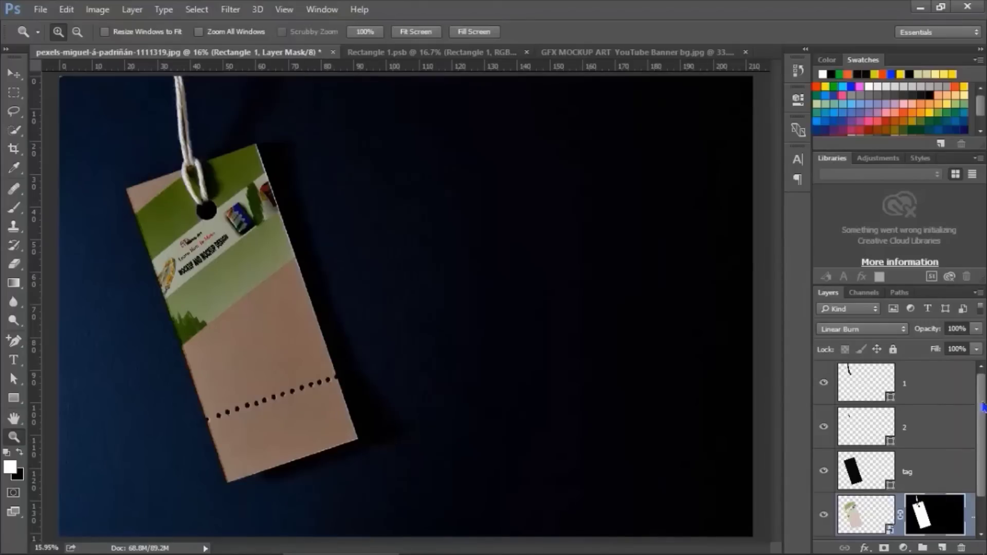
- Load the Rectangle 1 mask as a selection, then add Layer 0 to it
{"action": "left_click_drag", "start_coordinate": [980, 407], "coordinate": [962, 467]}
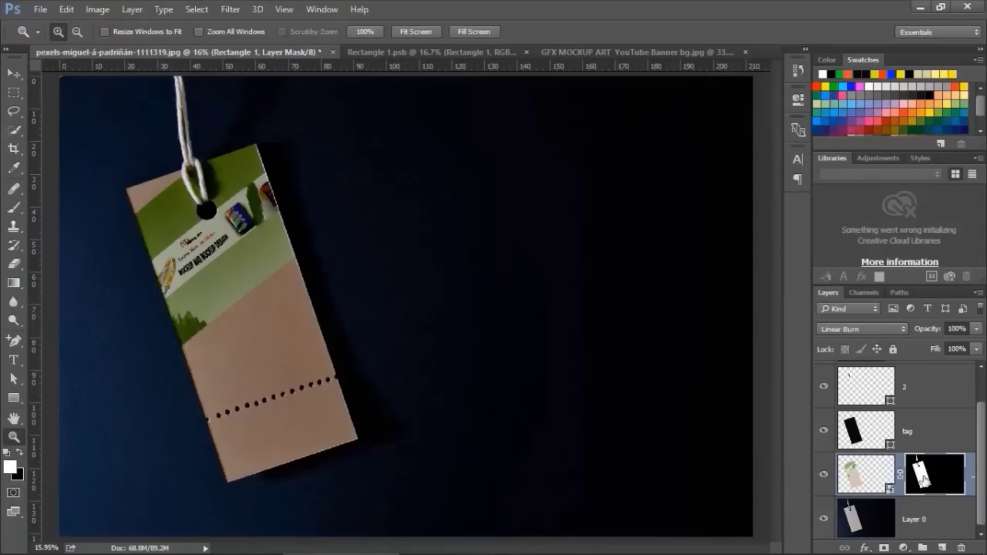
{"action": "left_click", "coordinate": [923, 478], "text": "ctrl"}
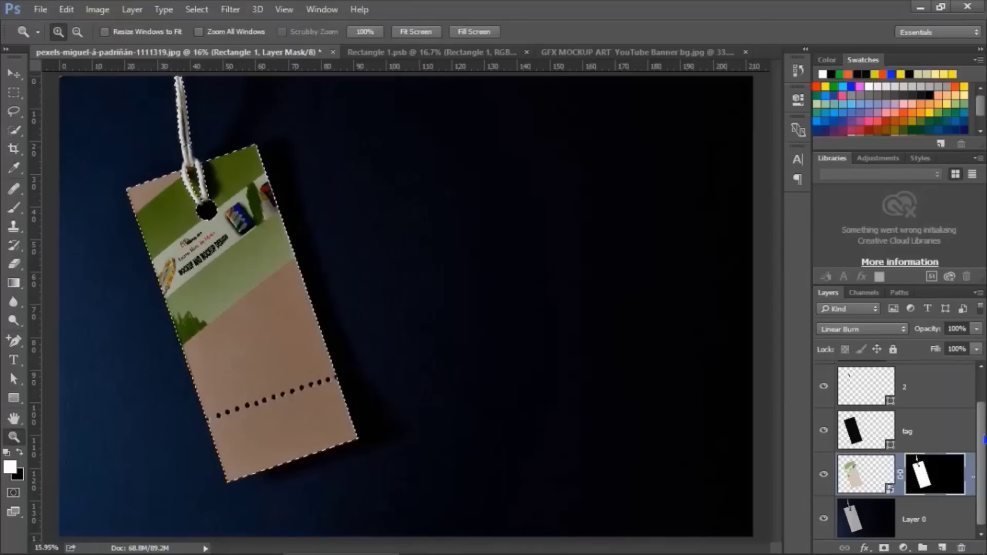
{"action": "left_click_drag", "start_coordinate": [984, 436], "coordinate": [983, 446]}
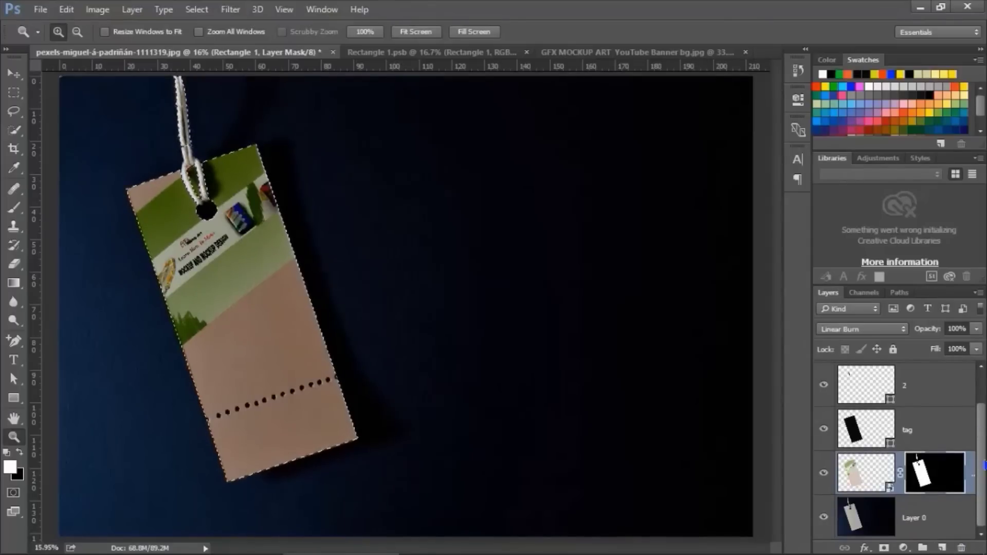
{"action": "left_click", "coordinate": [912, 519]}
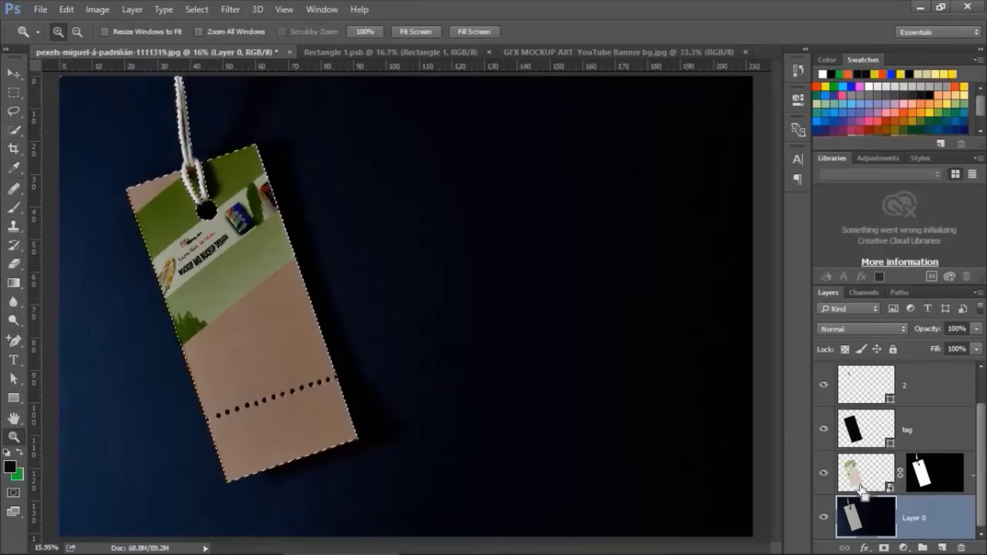
{"action": "left_click", "coordinate": [861, 490], "text": "ctrl+shift"}
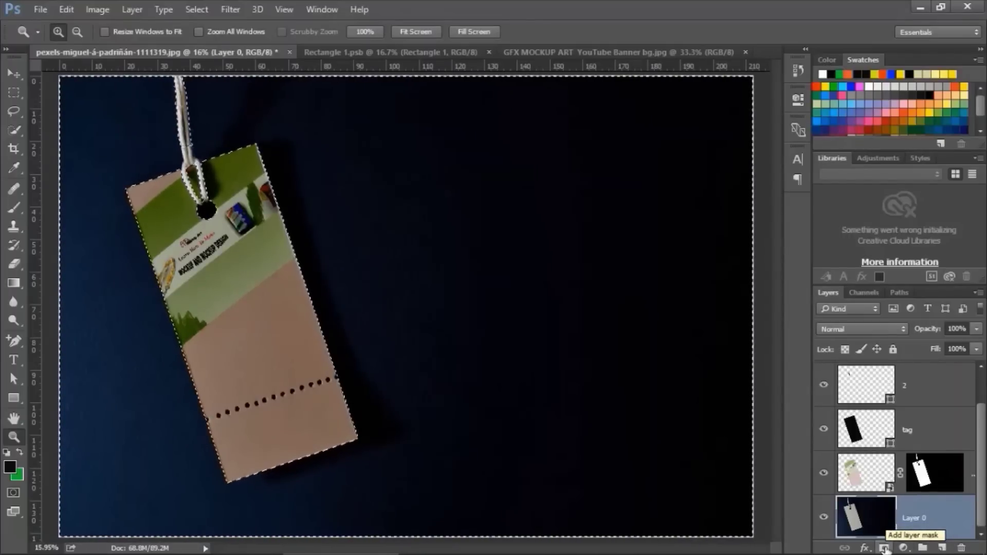
{"action": "left_click", "coordinate": [903, 548]}
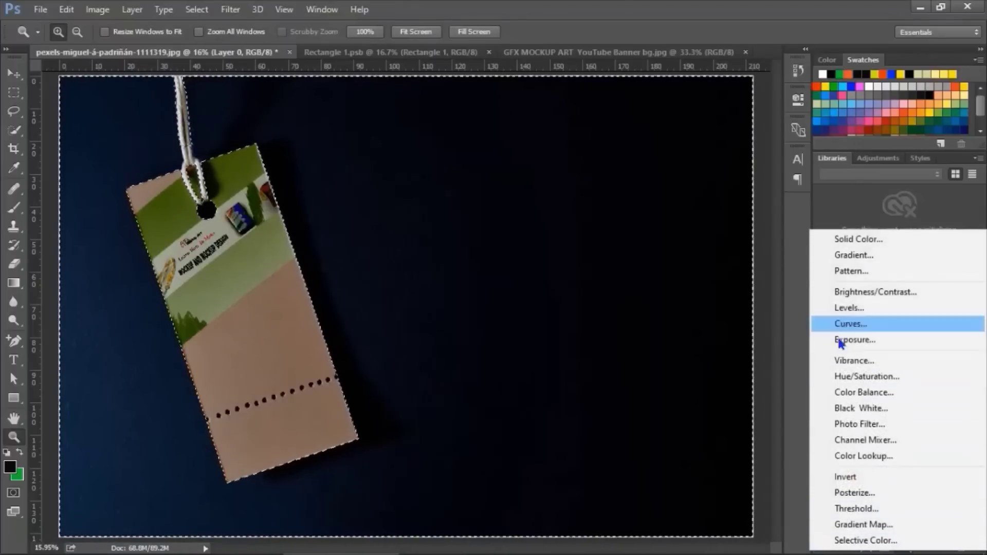
{"action": "left_click", "coordinate": [856, 240]}
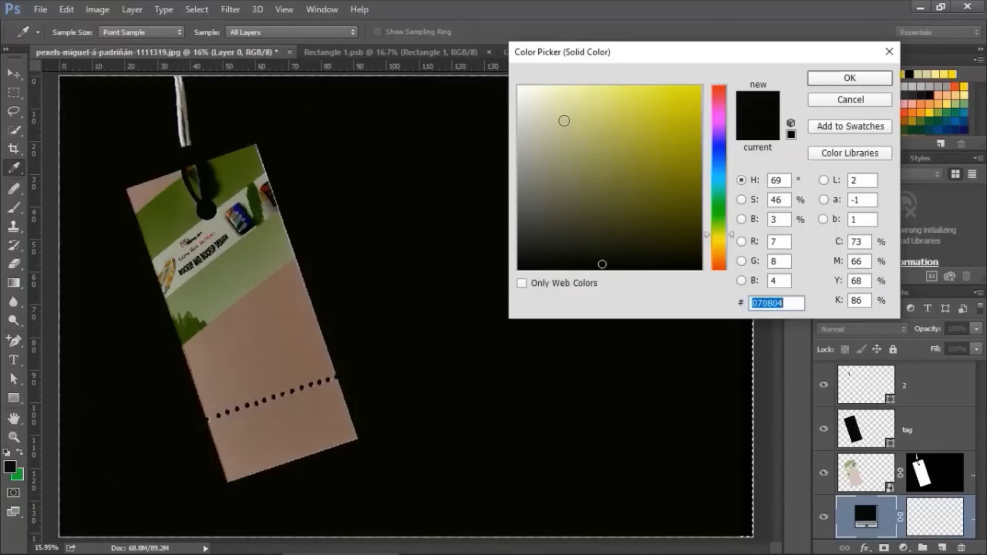
{"action": "left_click", "coordinate": [563, 118]}
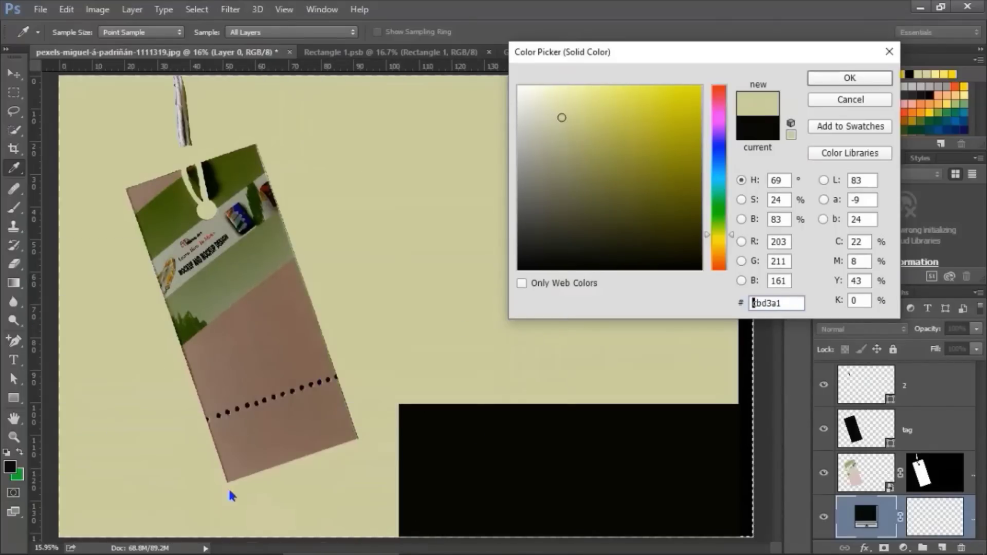
{"action": "left_click", "coordinate": [859, 78]}
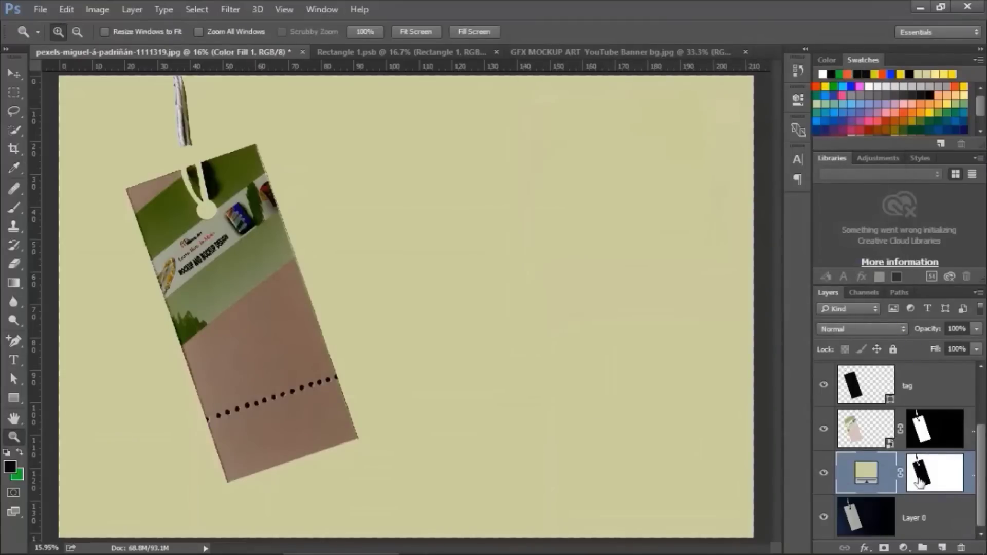
{"action": "left_click", "coordinate": [888, 330]}
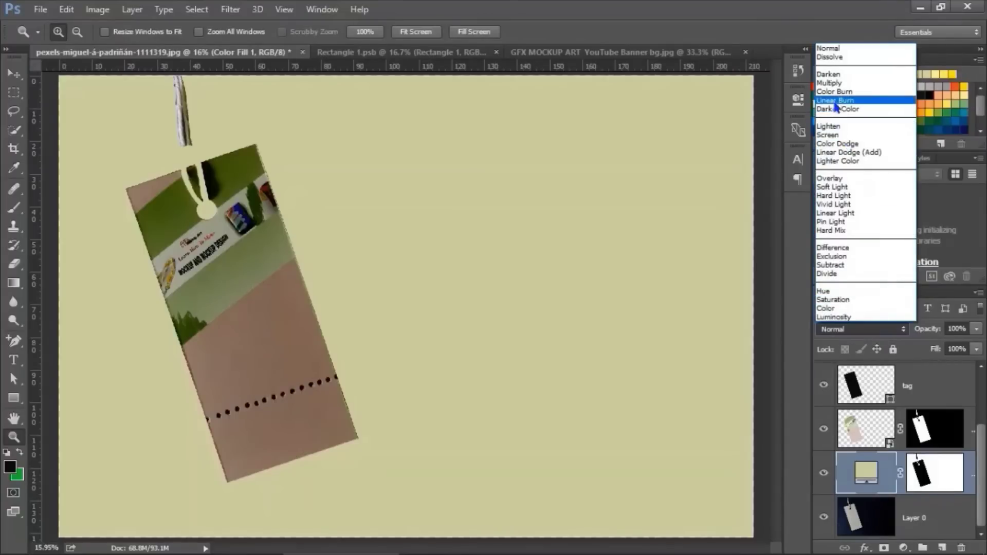
{"action": "left_click", "coordinate": [836, 101]}
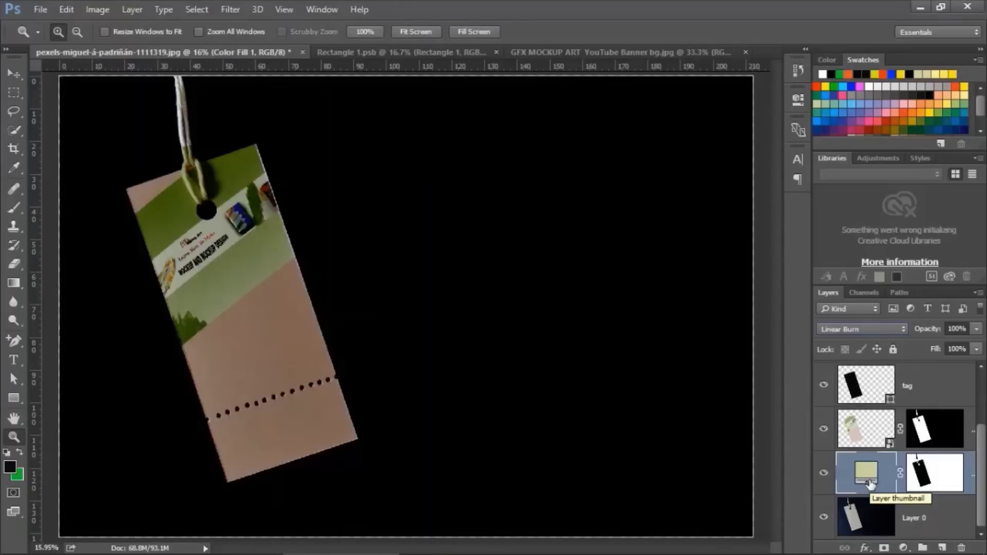
{"action": "key", "text": "shift+alt+n"}
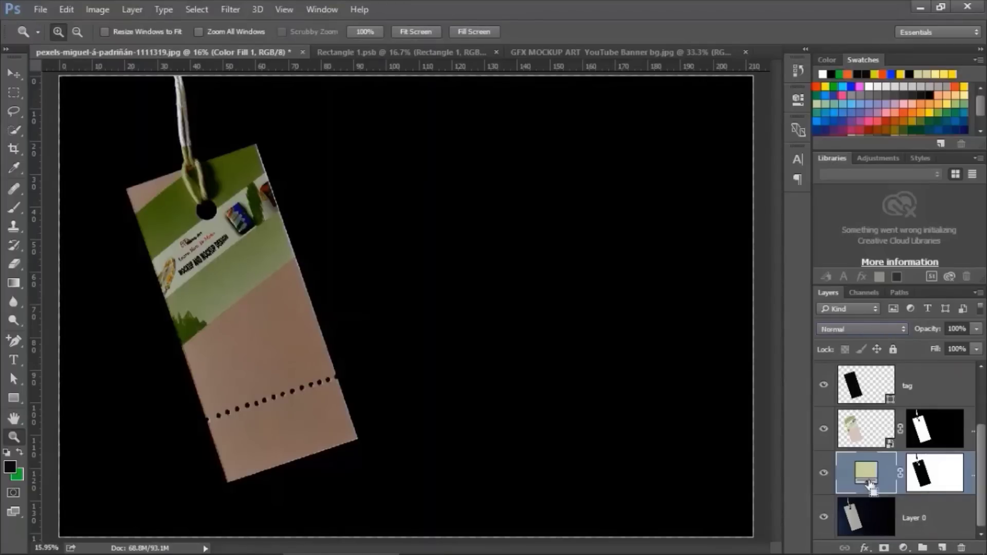
{"action": "left_click_drag", "start_coordinate": [869, 485], "coordinate": [961, 547]}
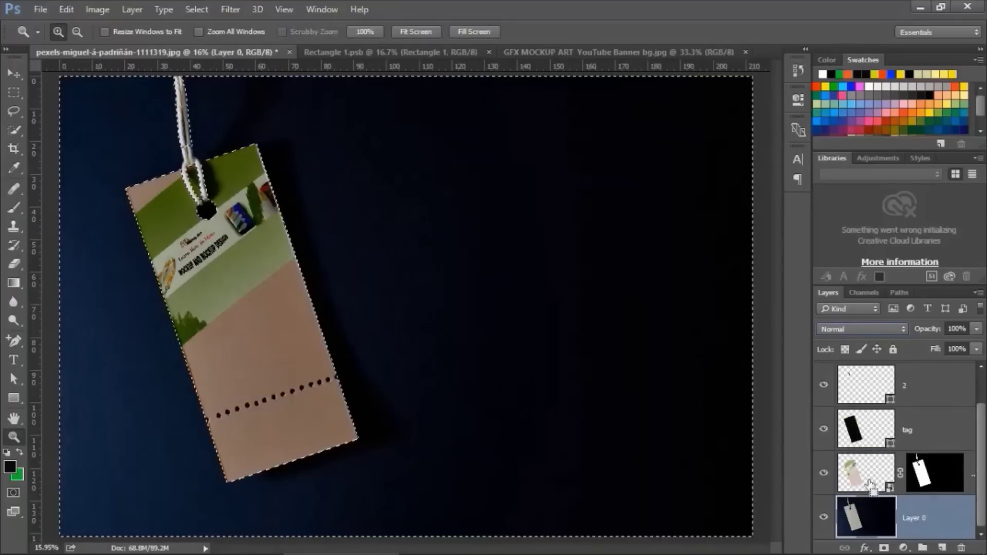
- Clear the selection, then select everything except the tag and string
{"action": "left_click", "coordinate": [14, 111]}
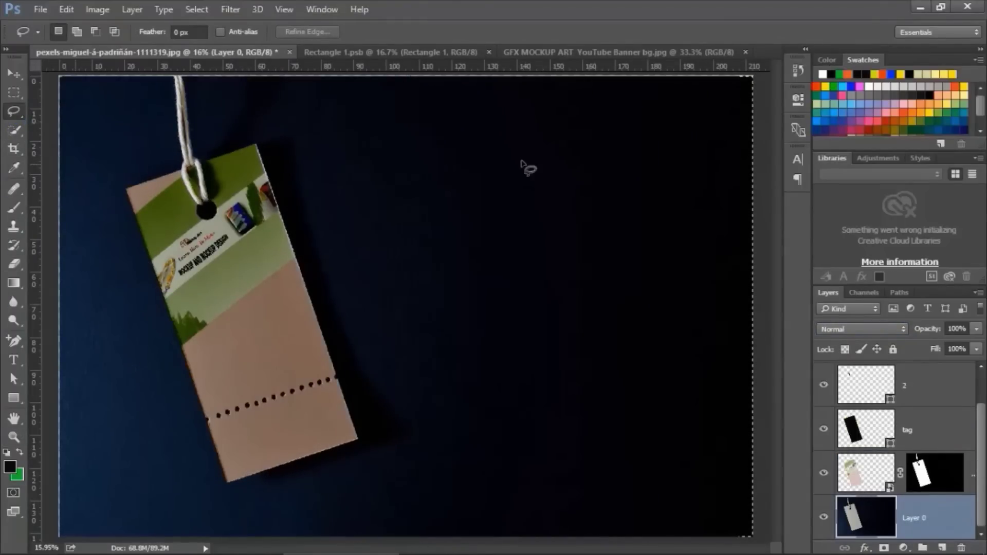
{"action": "key", "text": "ctrl+d"}
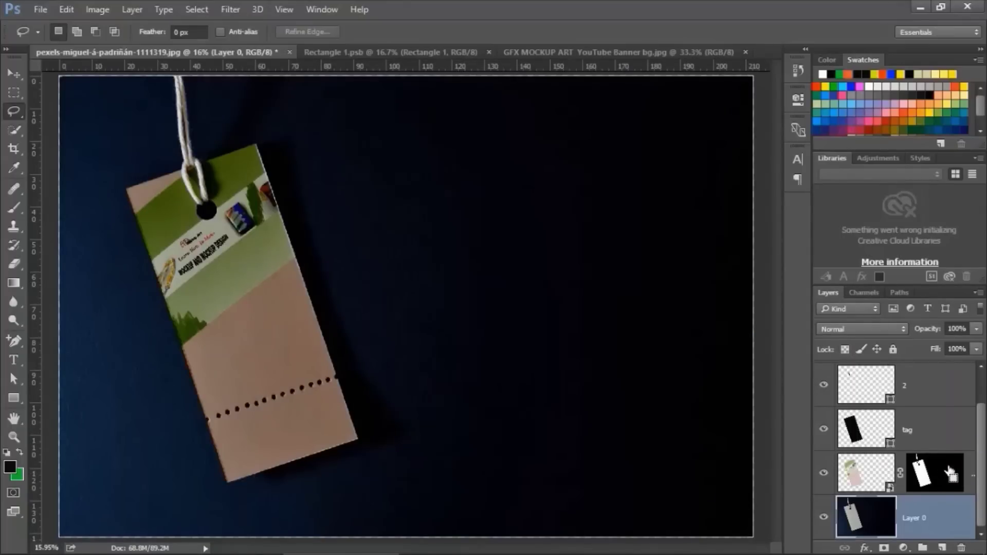
{"action": "left_click_drag", "start_coordinate": [950, 473], "coordinate": [933, 482]}
{"action": "left_click_drag", "start_coordinate": [932, 479], "coordinate": [931, 476]}
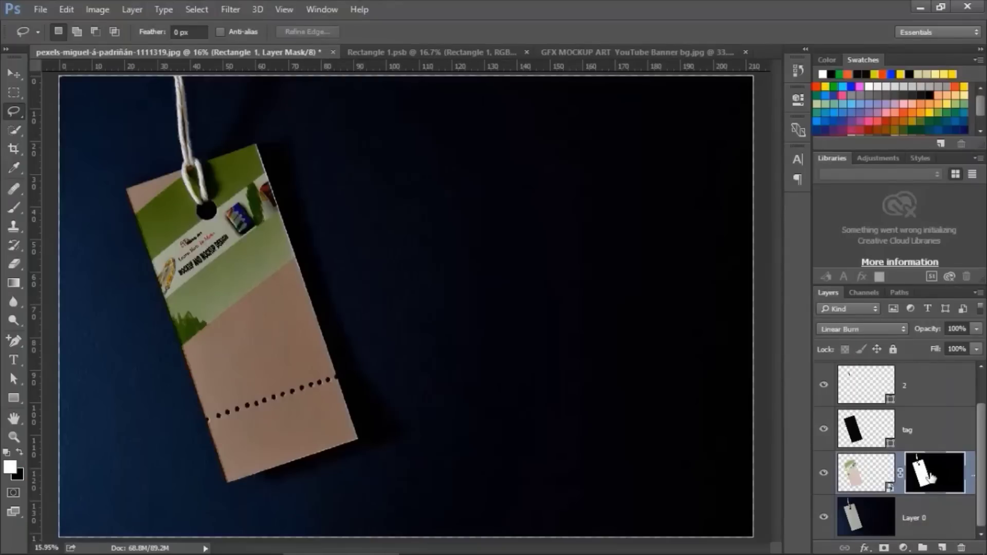
{"action": "left_click", "coordinate": [931, 477], "text": "ctrl"}
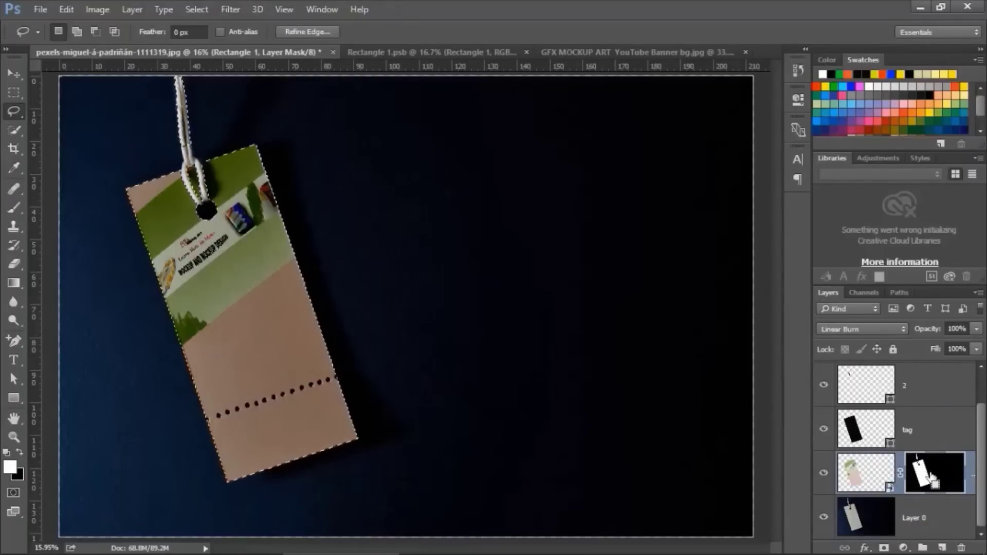
{"action": "key", "text": "ctrl+shift+i"}
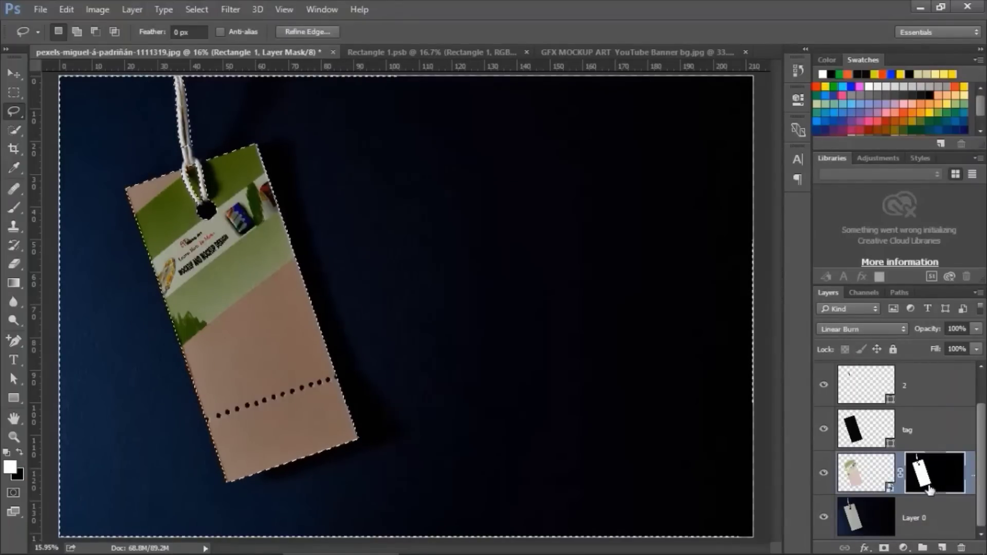
- Create Layer 1 above Layer 0 holding a merged copy of the image
{"action": "left_click", "coordinate": [924, 521]}
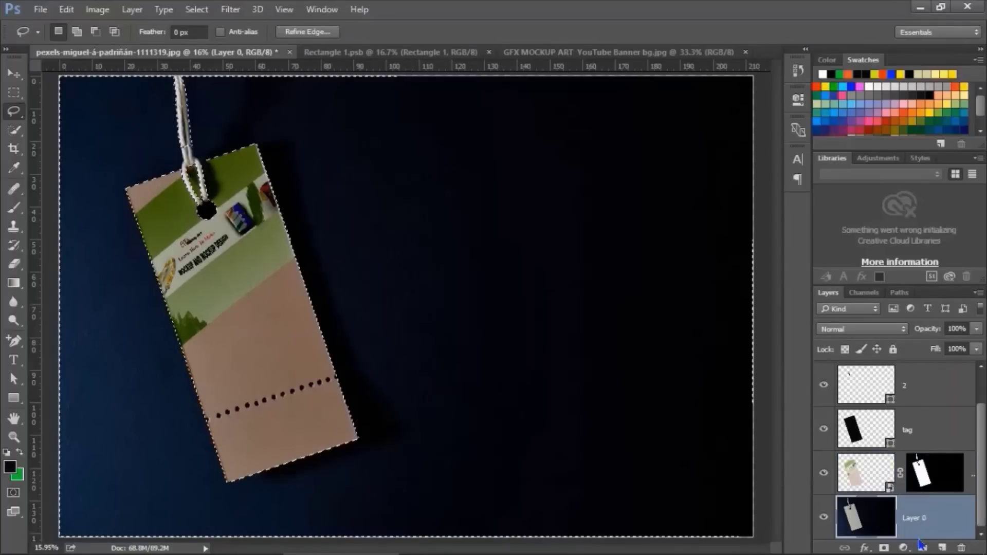
{"action": "key", "text": "ctrl+shift+alt+n"}
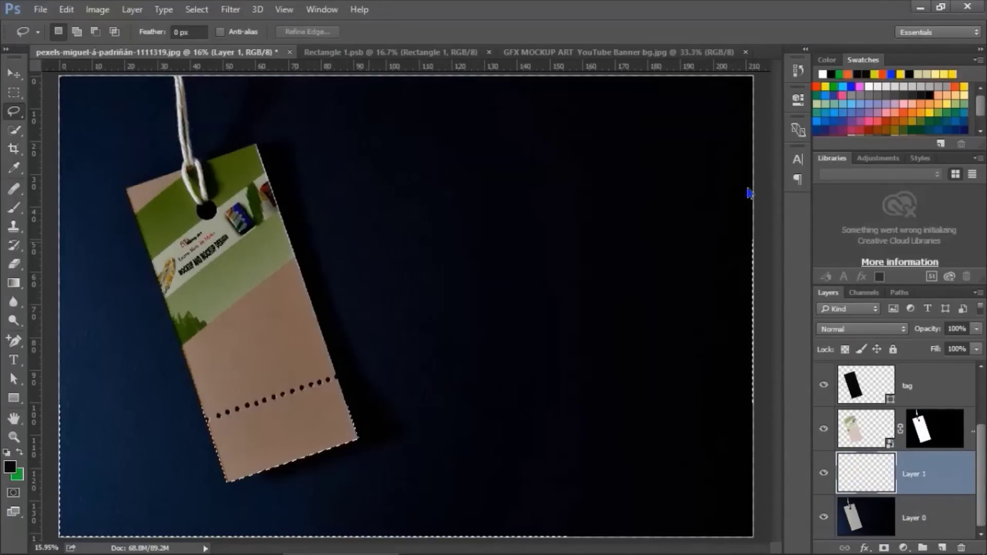
{"action": "key", "text": "ctrl+shift+alt+e"}
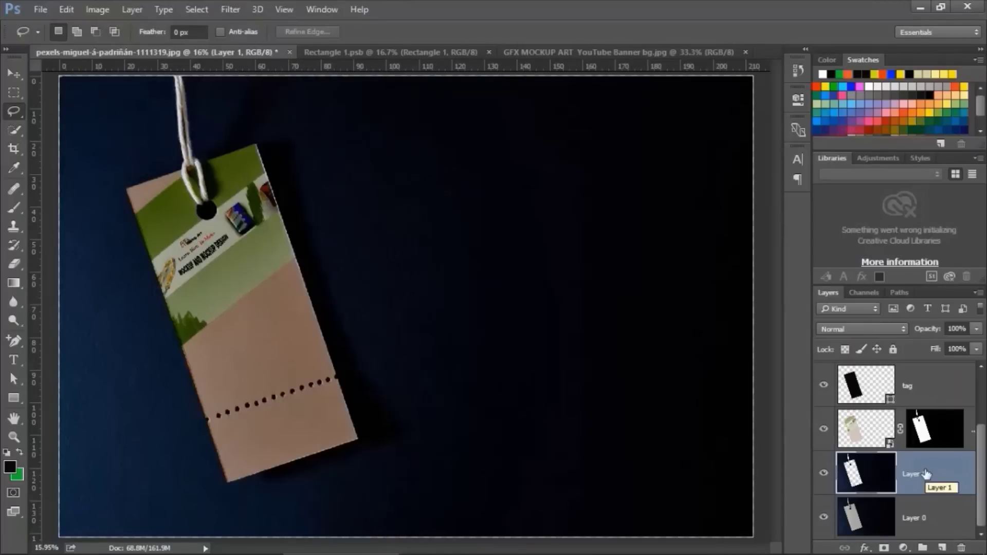
- Abandon a trial Solid Color fill, then select everything except the tag's outline
{"action": "left_click", "coordinate": [904, 549]}
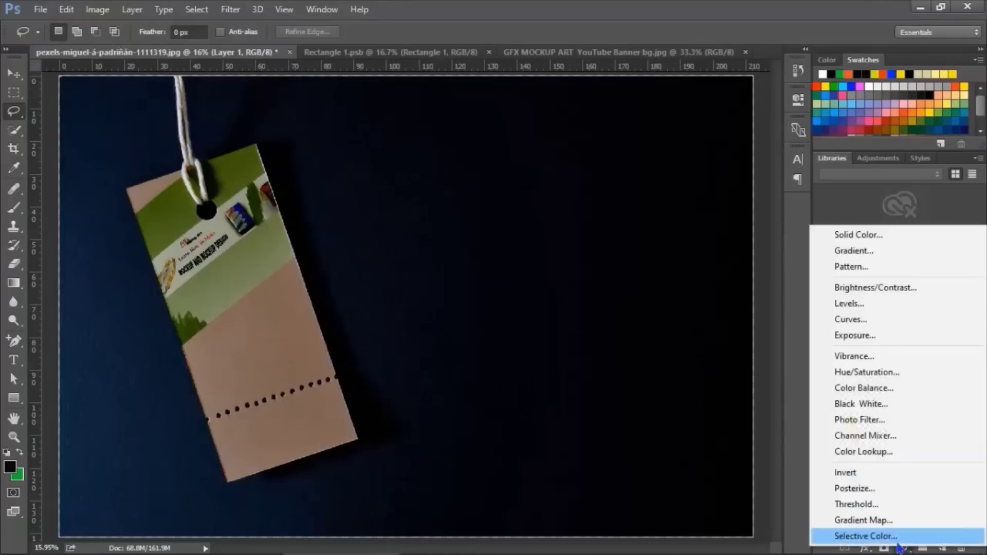
{"action": "left_click", "coordinate": [872, 233]}
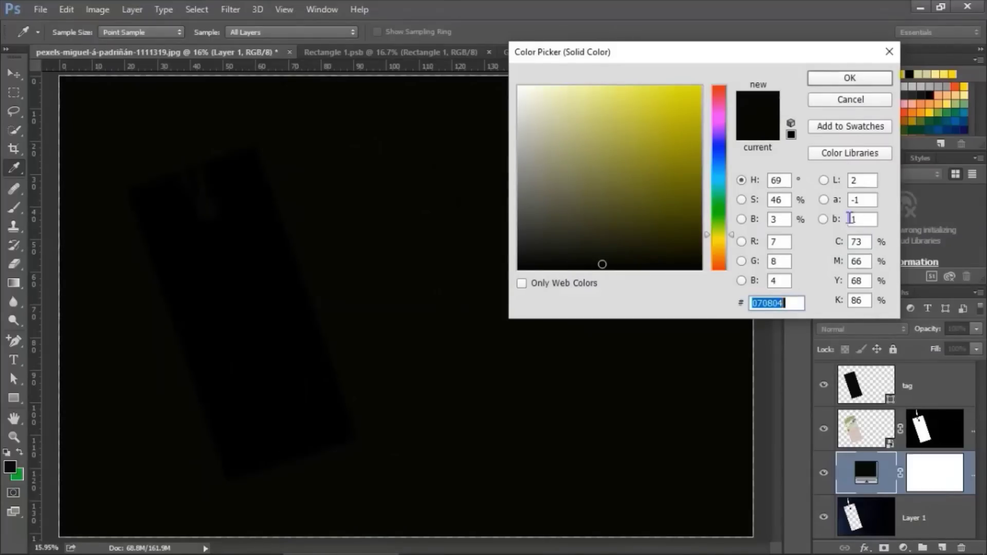
{"action": "left_click", "coordinate": [889, 52]}
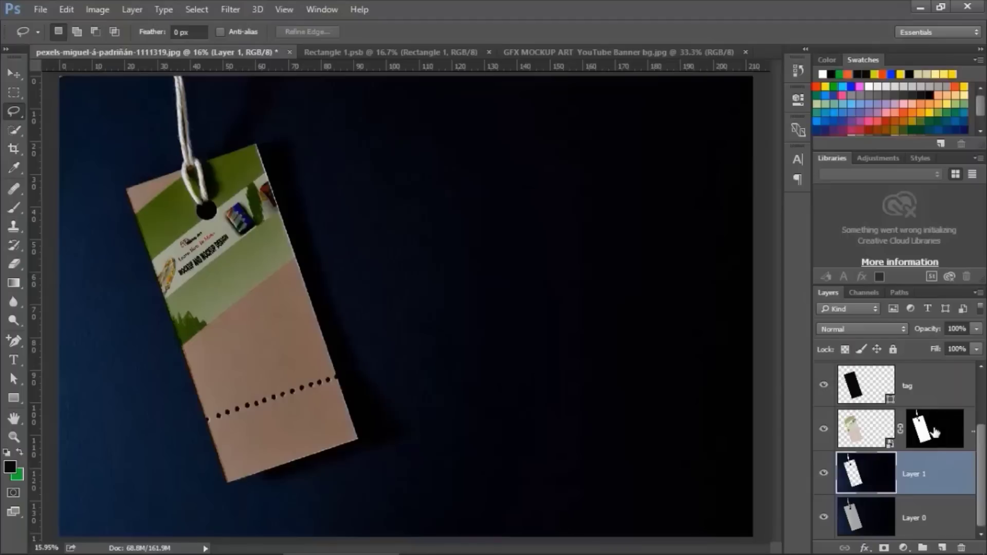
{"action": "left_click_drag", "start_coordinate": [933, 432], "coordinate": [935, 434]}
{"action": "left_click", "coordinate": [933, 431], "text": "ctrl"}
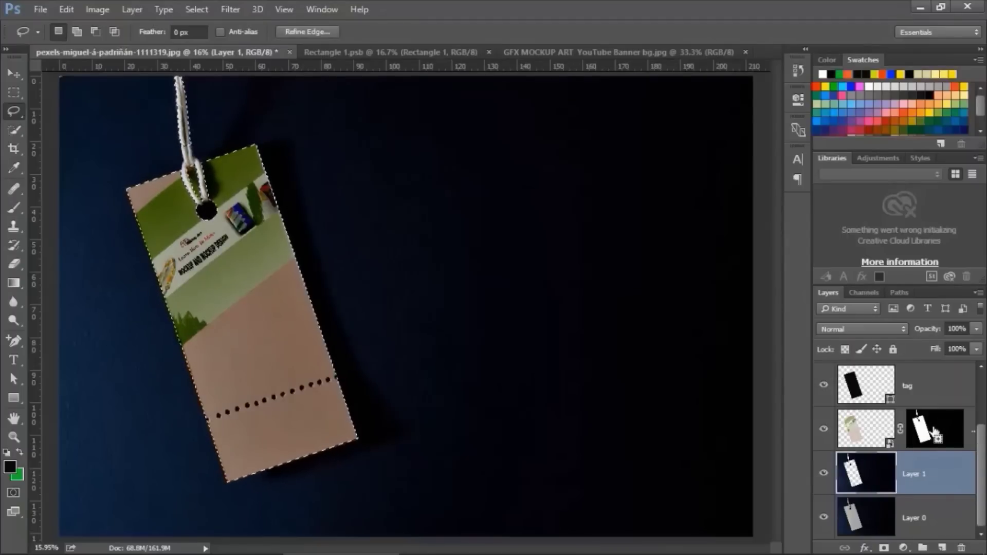
{"action": "key", "text": "ctrl+shift+i"}
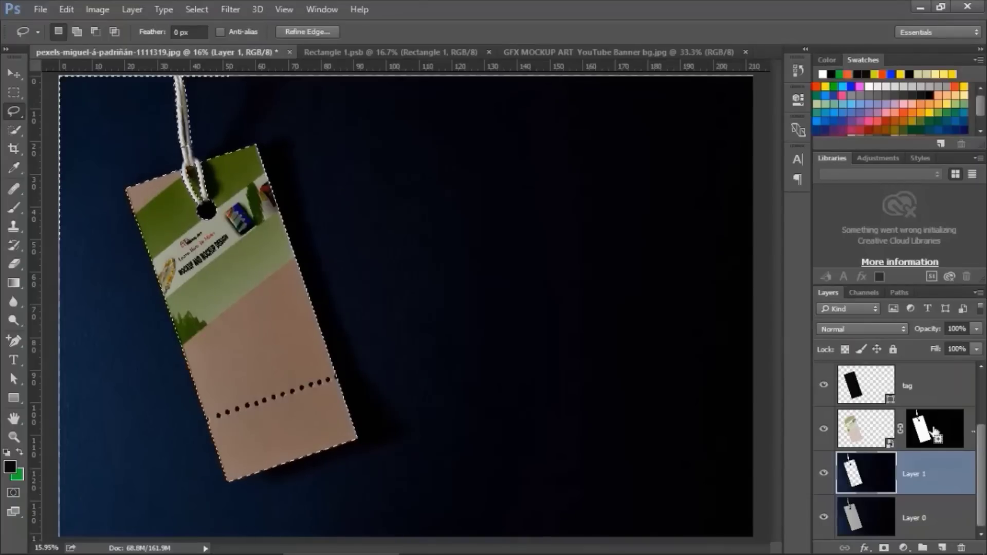
- Mask Layer 1 with the inverted tag selection, then deselect
{"action": "left_click", "coordinate": [889, 546]}
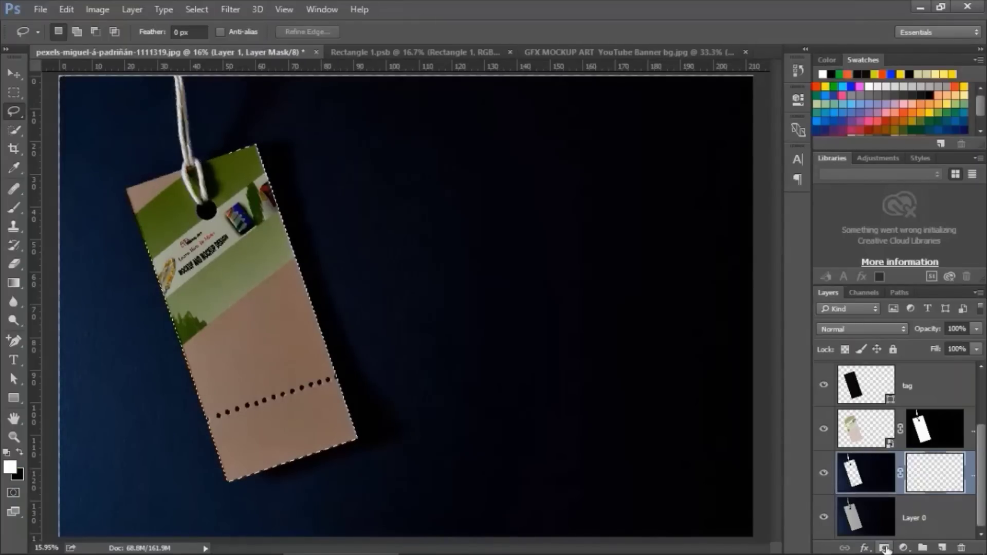
{"action": "key", "text": "ctrl+d"}
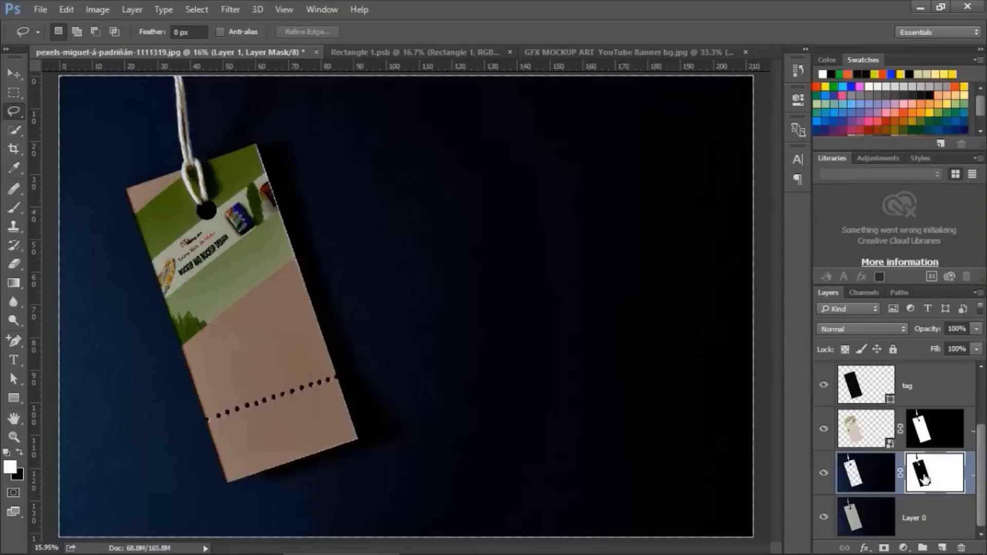
- Add a light olive #bbc682 Solid Color fill layer above Layer 1
{"action": "left_click", "coordinate": [903, 548]}
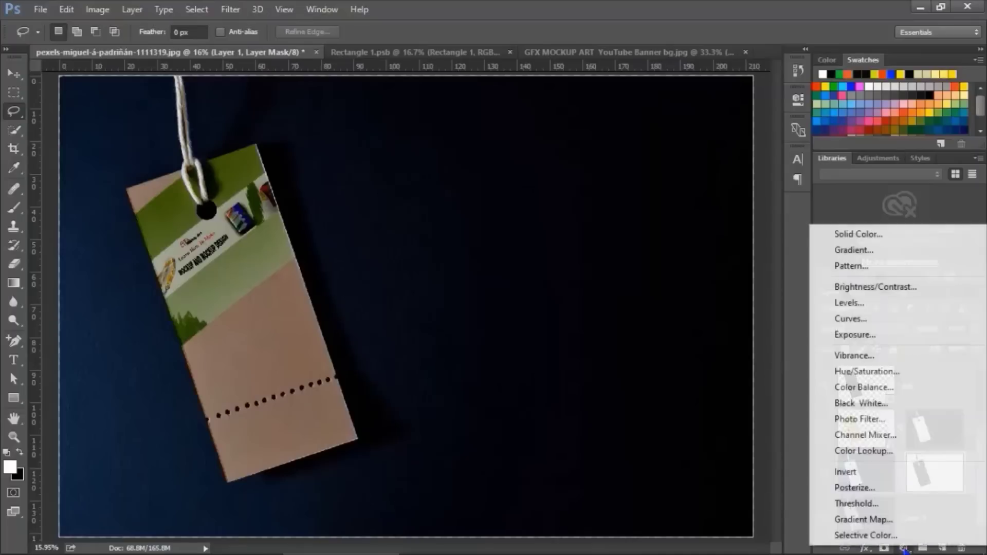
{"action": "left_click", "coordinate": [848, 234]}
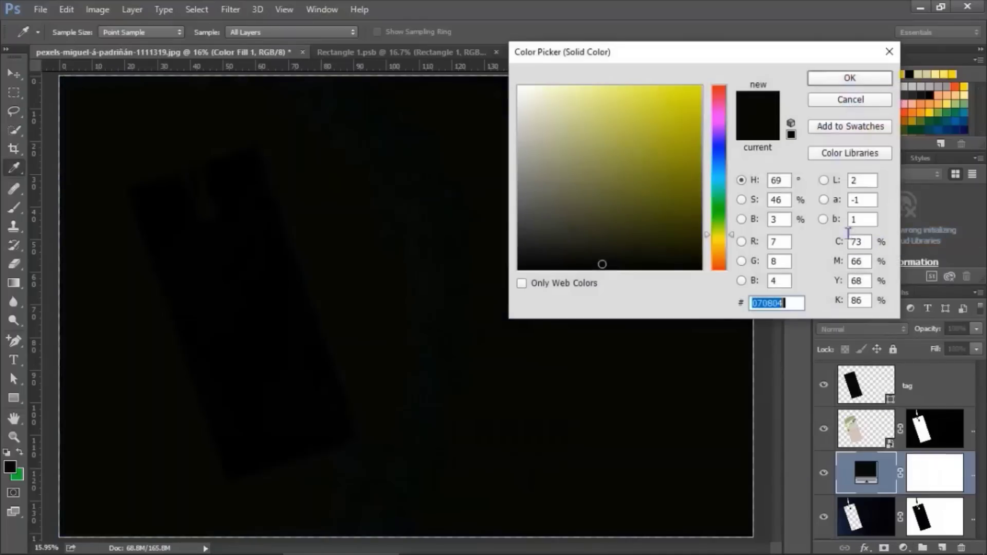
{"action": "left_click", "coordinate": [581, 127]}
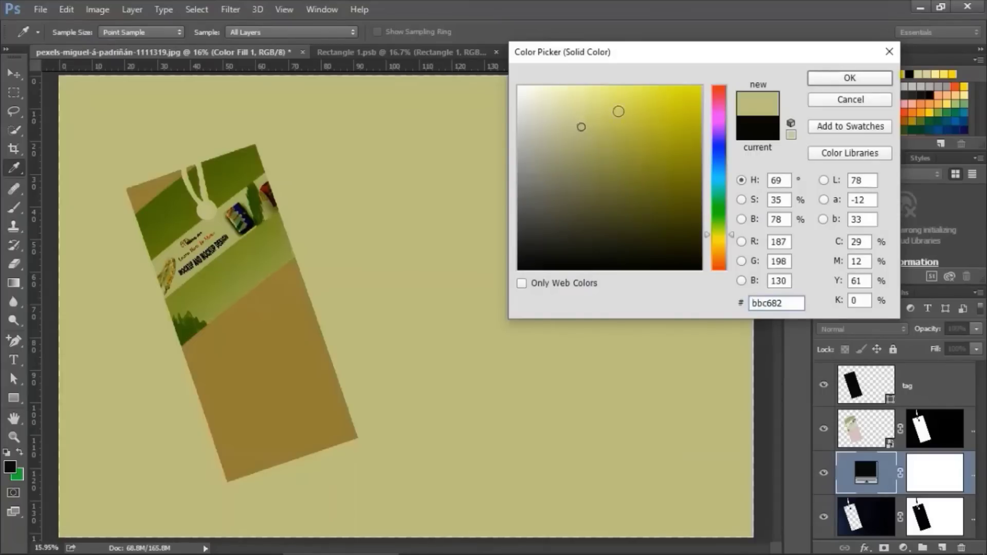
{"action": "left_click", "coordinate": [840, 78]}
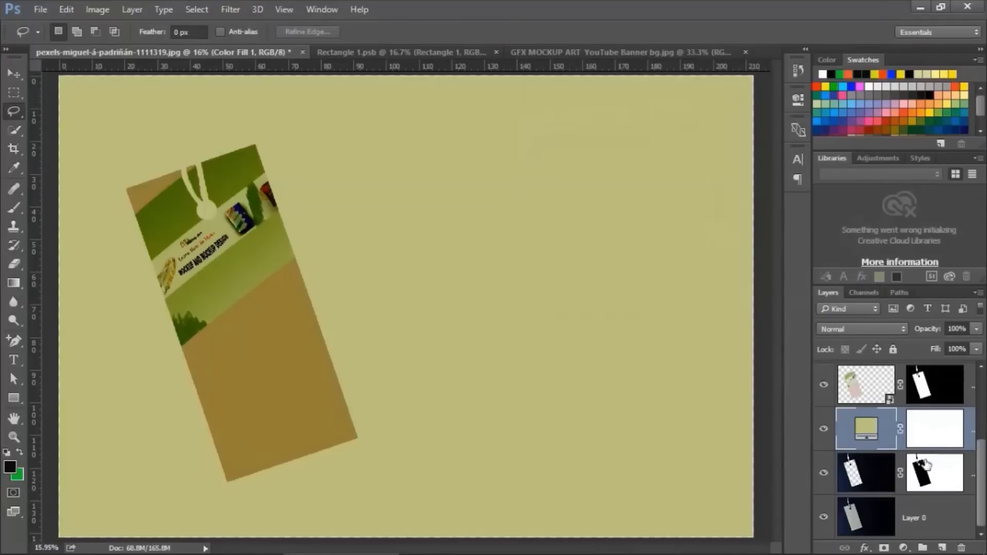
- Set the olive fill layer's blend mode to Overlay
{"action": "left_click", "coordinate": [882, 331]}
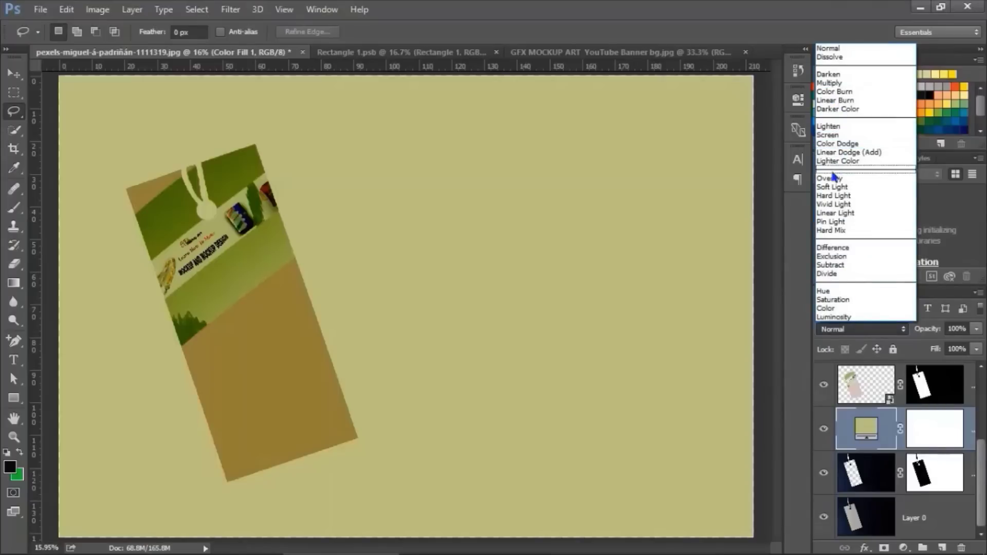
{"action": "left_click", "coordinate": [834, 178]}
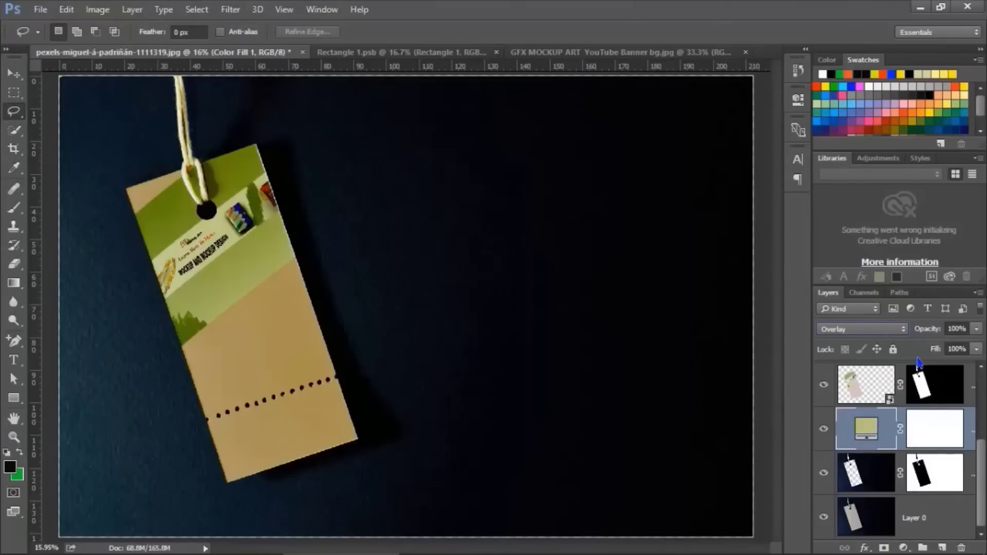
{"action": "mouse_move", "coordinate": [983, 473]}
{"action": "left_mouse_down"}
{"action": "mouse_move", "coordinate": [983, 422]}
{"action": "mouse_move", "coordinate": [983, 480]}
{"action": "left_mouse_up"}
{"action": "scroll", "coordinate": [897, 450], "scroll_direction": "up", "scroll_amount": 1}
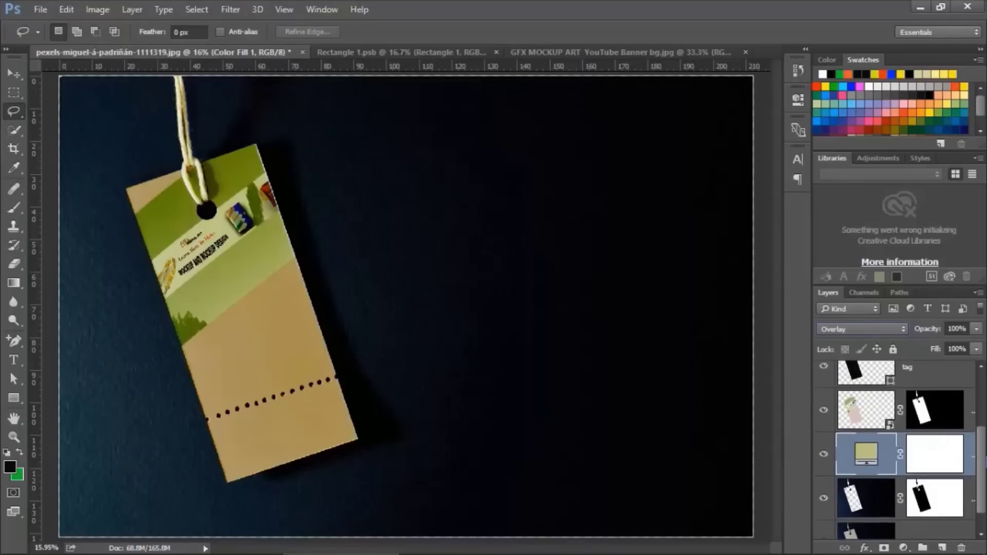
{"action": "scroll", "coordinate": [901, 450], "scroll_direction": "up", "scroll_amount": 1}
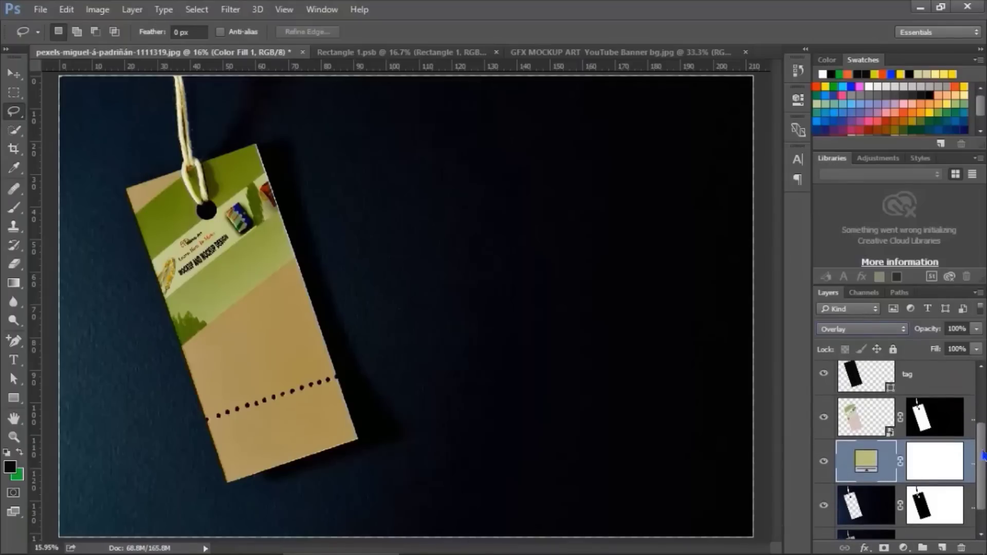
- Load the tag's outline as a selection and set the fill opacity to 32%
{"action": "left_click", "coordinate": [937, 430], "text": "ctrl"}
{"action": "key", "text": "3"}
{"action": "key", "text": "2"}
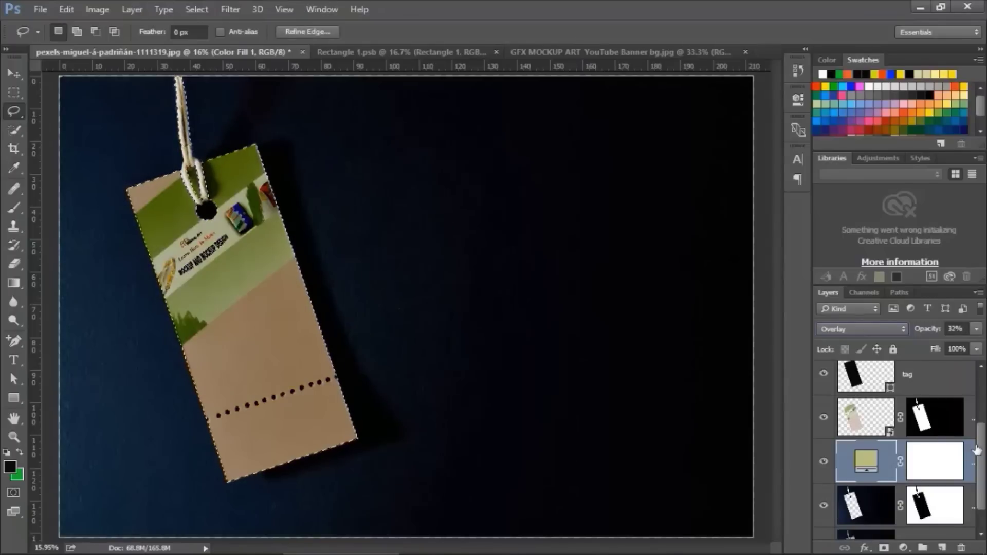
{"action": "scroll", "coordinate": [982, 496], "scroll_direction": "down", "scroll_amount": 1}
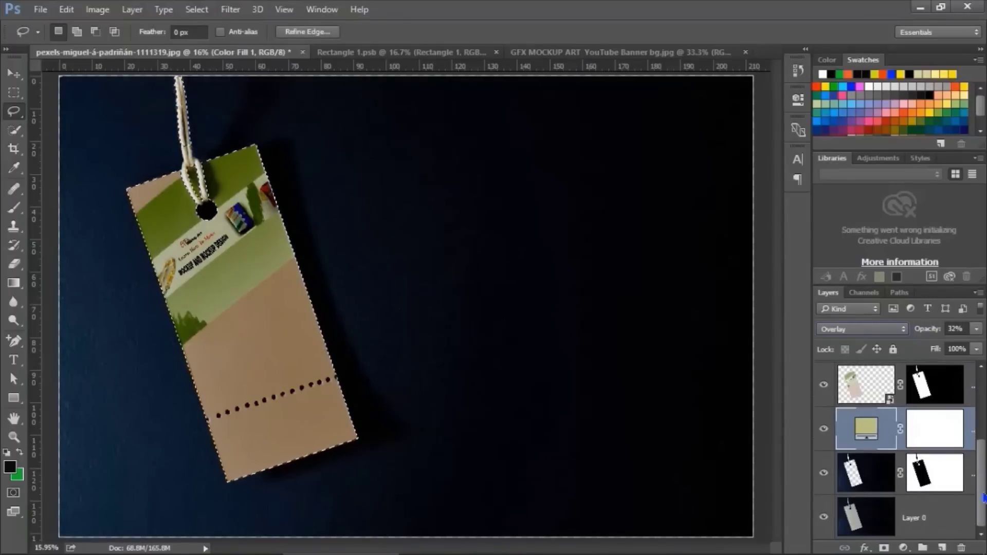
- Copy the tag from Layer 0 onto a new Layer 2 at the top of the stack
{"action": "left_click", "coordinate": [913, 517]}
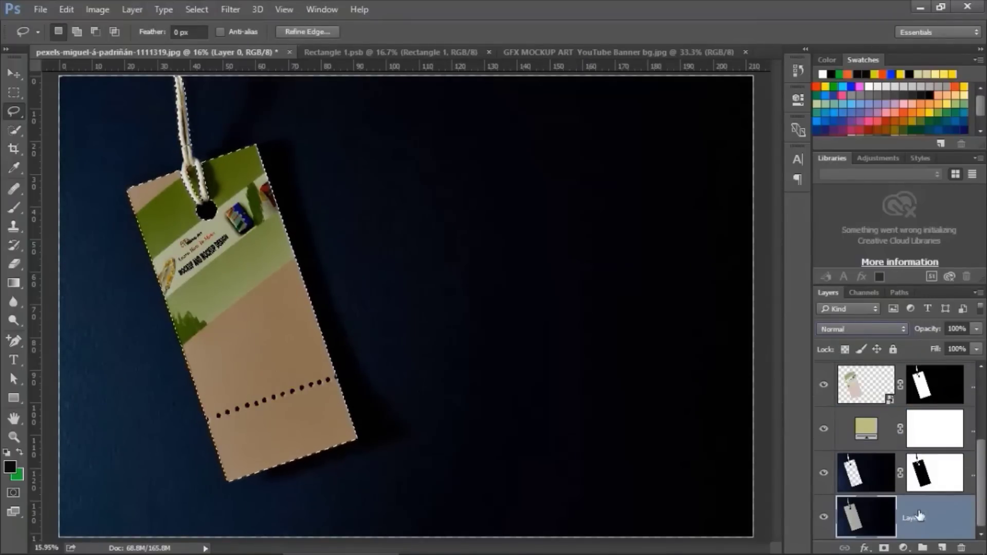
{"action": "key", "text": "ctrl+j"}
{"action": "mouse_move", "coordinate": [905, 477]}
{"action": "left_mouse_down"}
{"action": "mouse_move", "coordinate": [894, 373]}
{"action": "mouse_move", "coordinate": [904, 395]}
{"action": "left_mouse_up"}
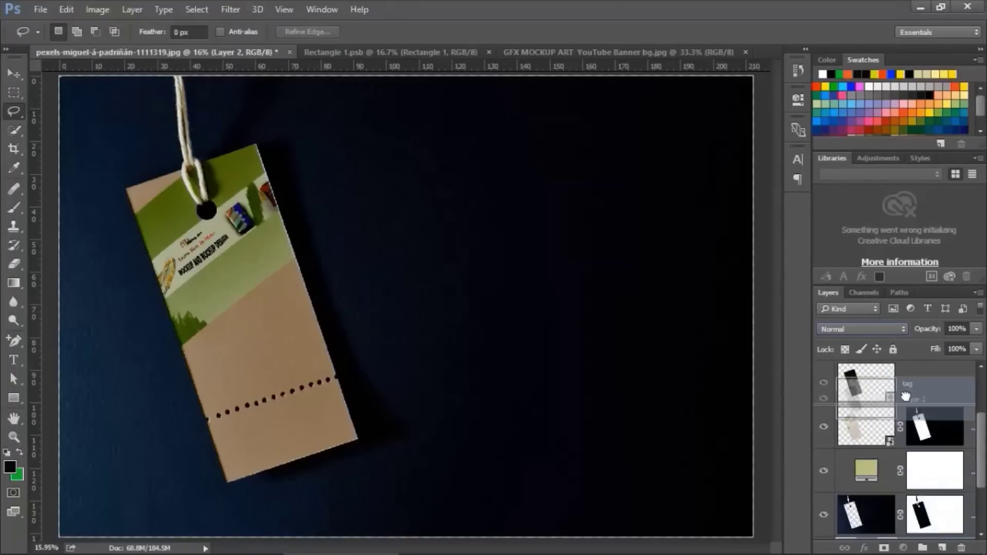
{"action": "left_click_drag", "start_coordinate": [904, 396], "coordinate": [906, 401]}
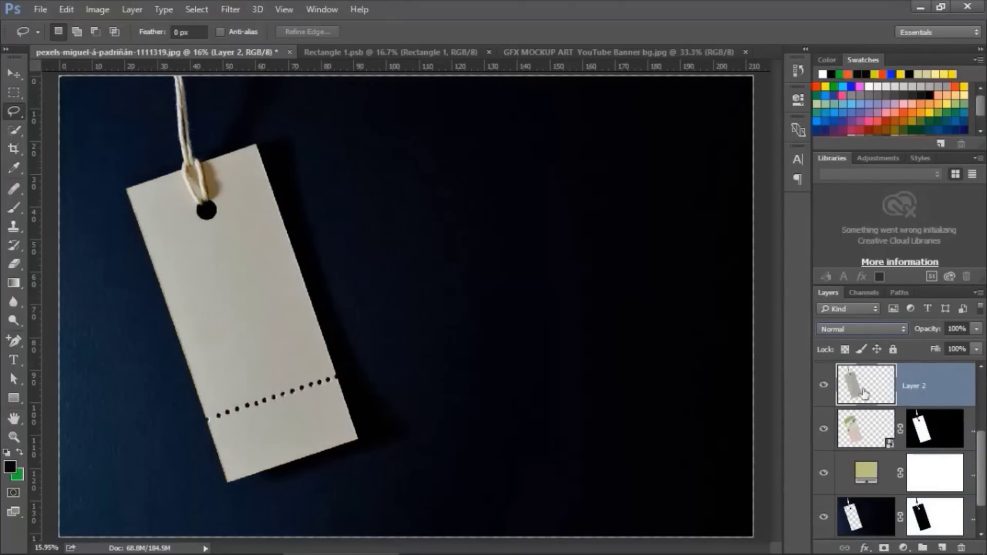
- Try Linear Burn and Levels on Layer 2, then revert it to Normal blending
{"action": "left_click", "coordinate": [868, 328]}
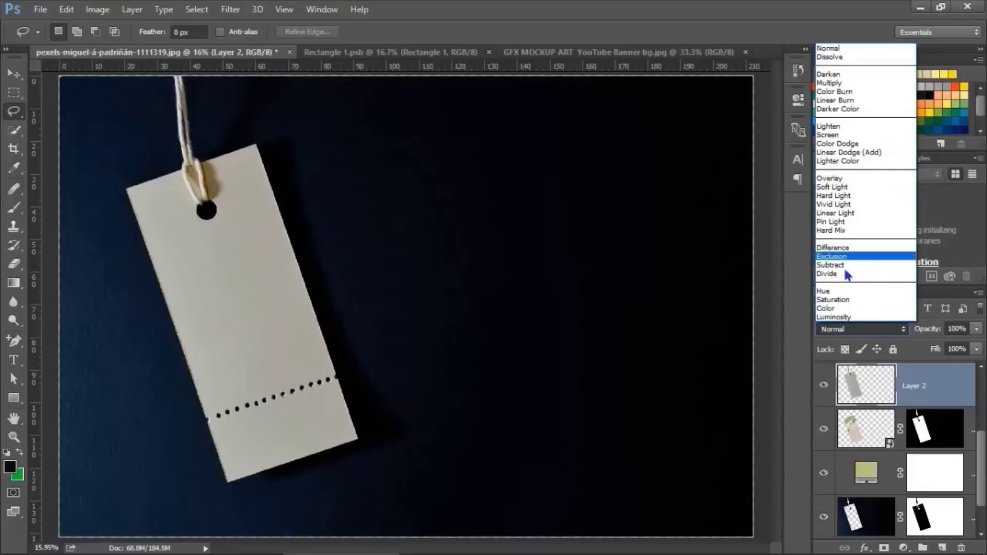
{"action": "left_click", "coordinate": [824, 101]}
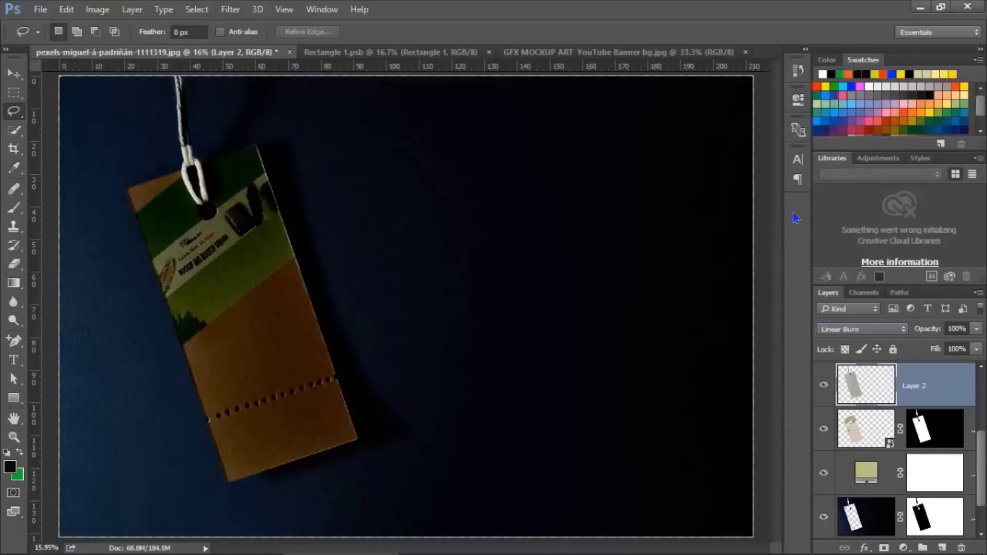
{"action": "key", "text": "ctrl+l"}
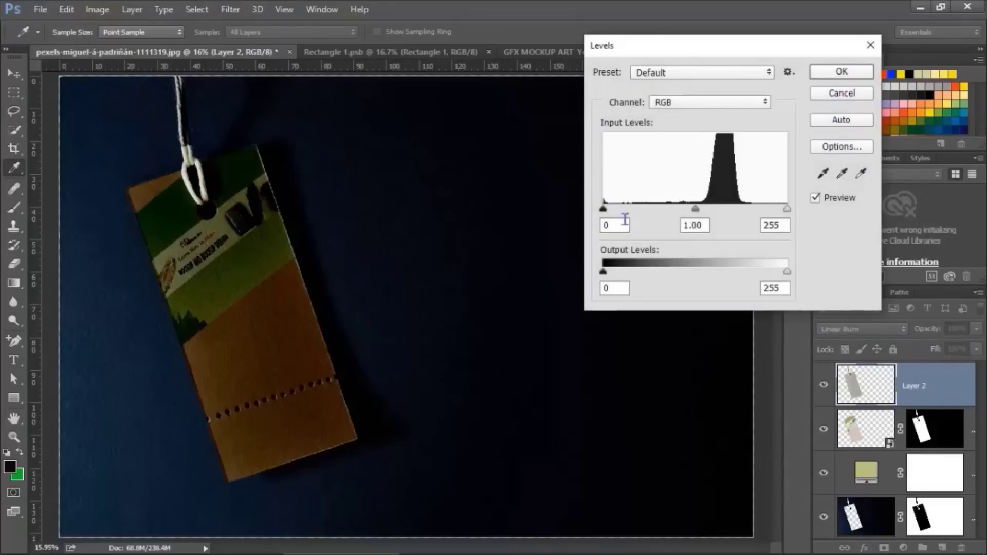
{"action": "left_click", "coordinate": [870, 46]}
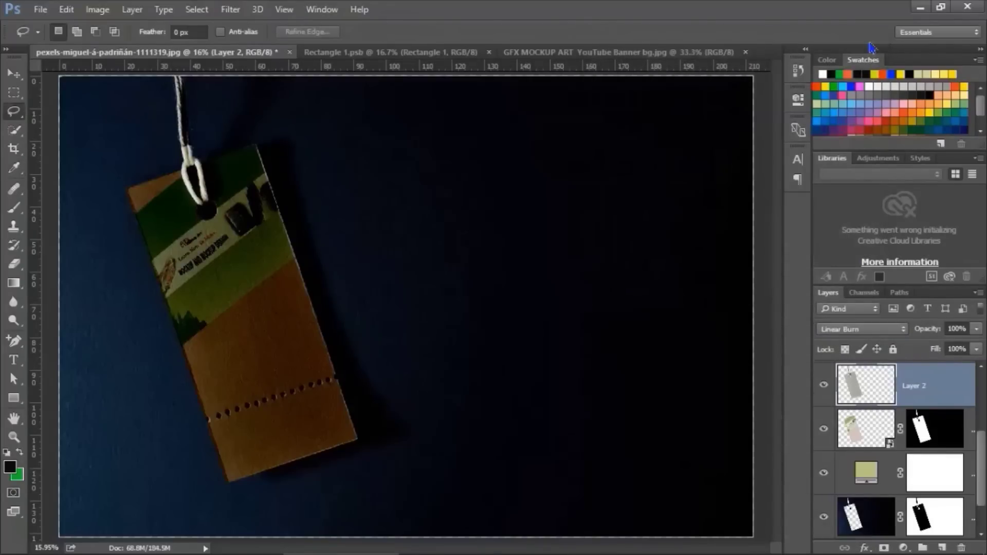
{"action": "key", "text": "ctrl+z"}
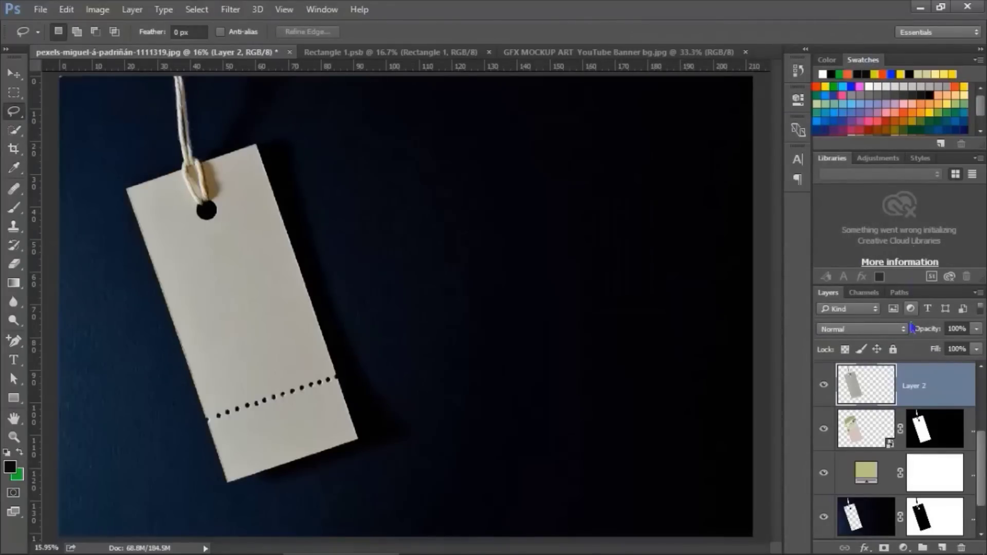
- Duplicate Layer 2 twice and hide both copies, Layer 2 copy and Layer 2 copy 2
{"action": "key", "text": "ctrl+j"}
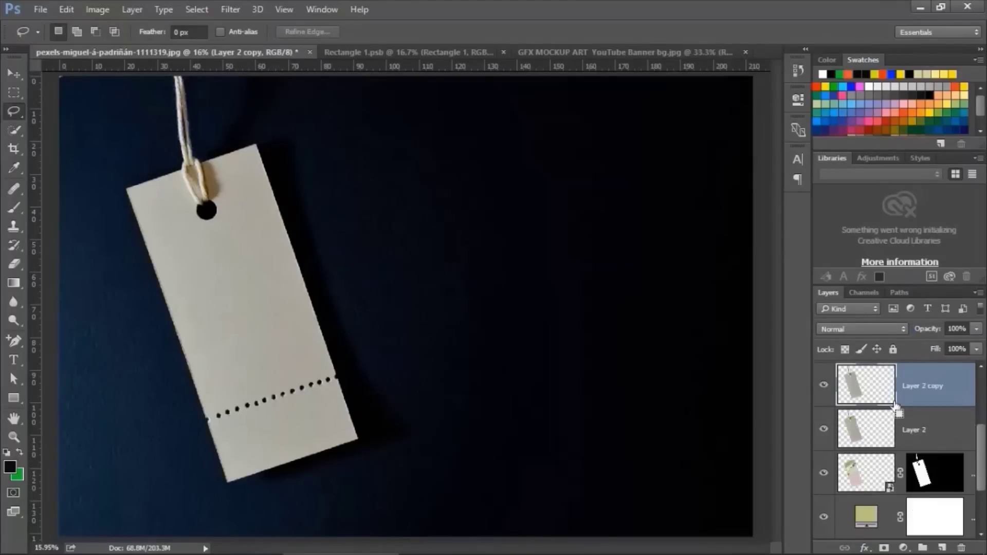
{"action": "key", "text": "ctrl+j"}
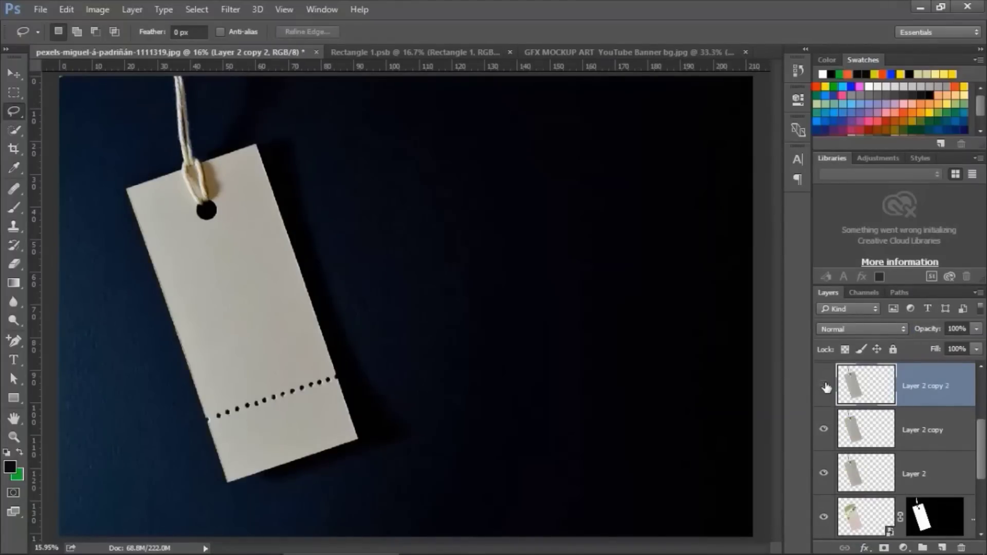
{"action": "left_click", "coordinate": [824, 385]}
{"action": "left_click", "coordinate": [823, 429]}
- Blend Layer 2 in Overlay mode, then show Layer 2 copy and make it active
{"action": "left_click", "coordinate": [932, 477]}
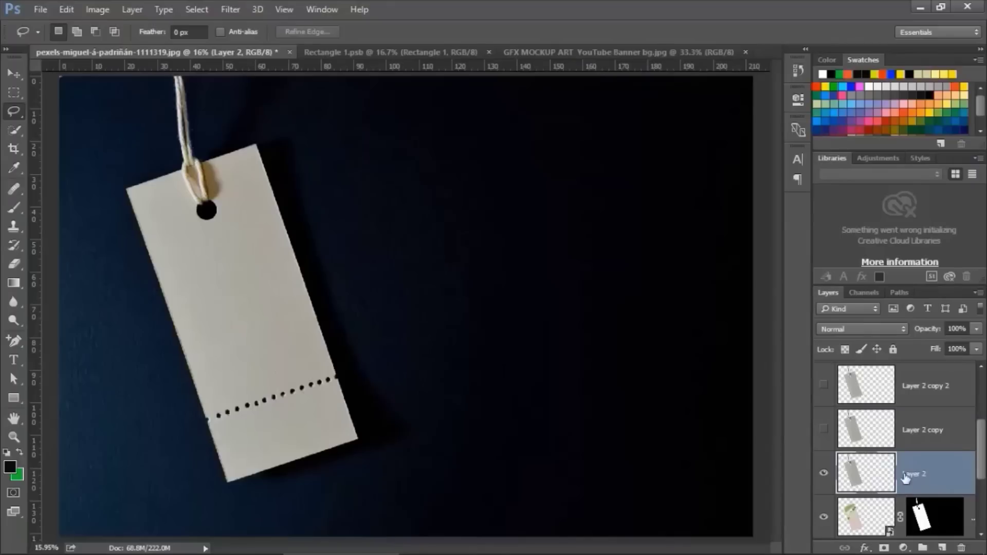
{"action": "left_click", "coordinate": [859, 329]}
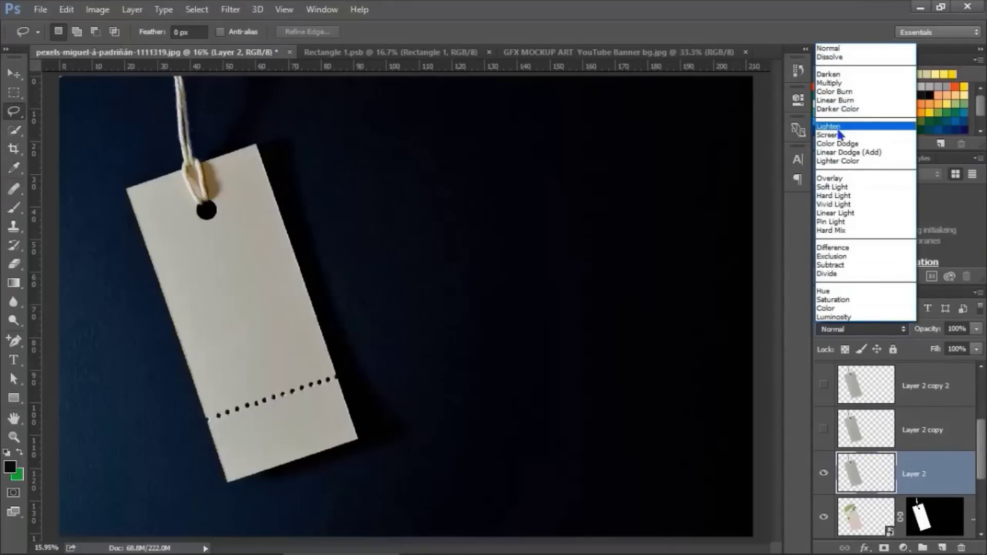
{"action": "left_click", "coordinate": [842, 180]}
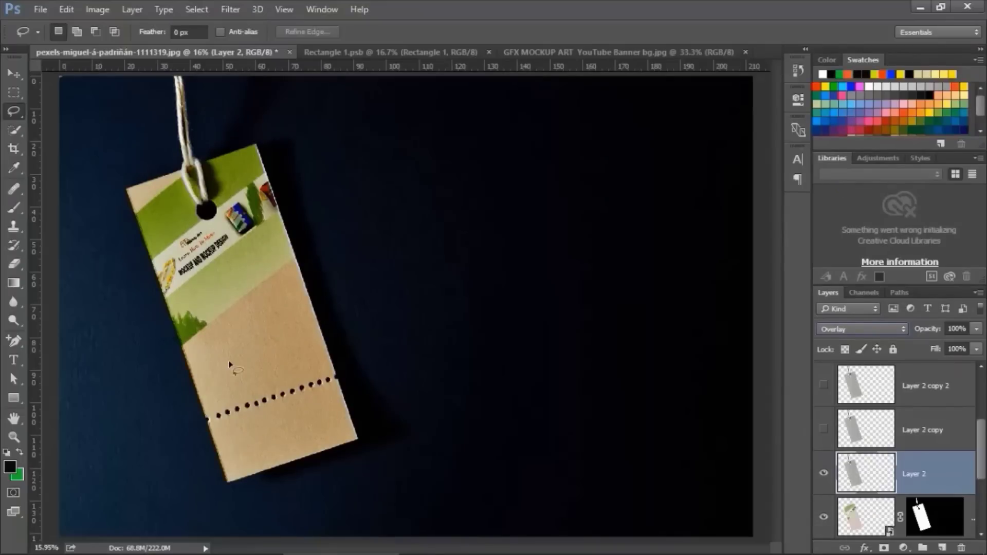
{"action": "left_click", "coordinate": [824, 429]}
{"action": "left_click", "coordinate": [910, 433]}
- Blend Layer 2 copy in Linear Burn, apply Levels (gamma 2.34, output black 107), and show Layer 2 copy 2
{"action": "left_click", "coordinate": [859, 328]}
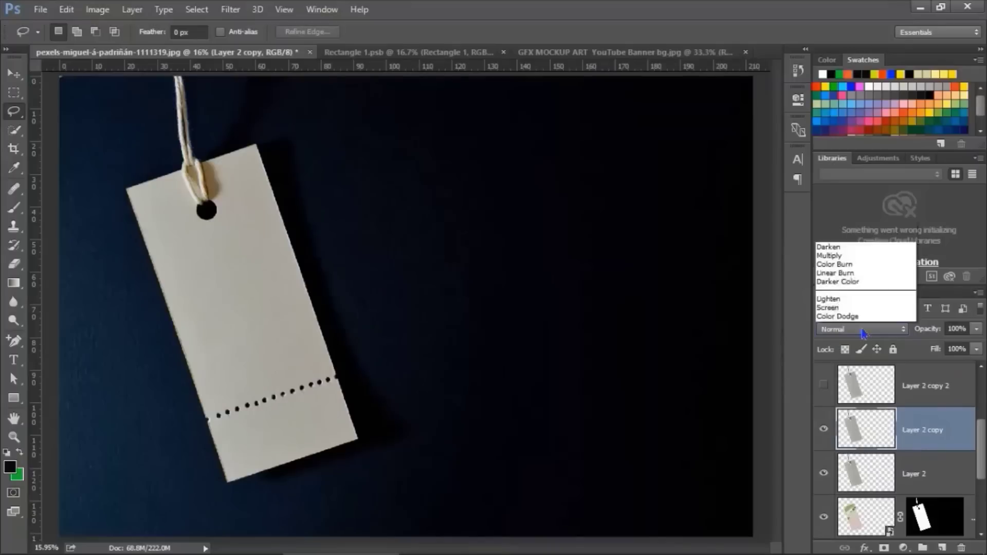
{"action": "left_click", "coordinate": [849, 103]}
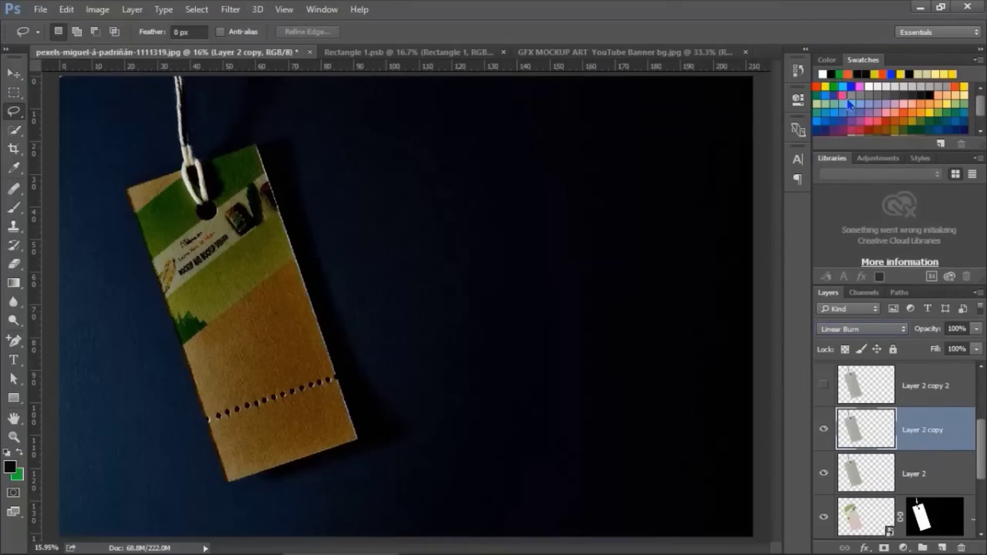
{"action": "key", "text": "ctrl+l"}
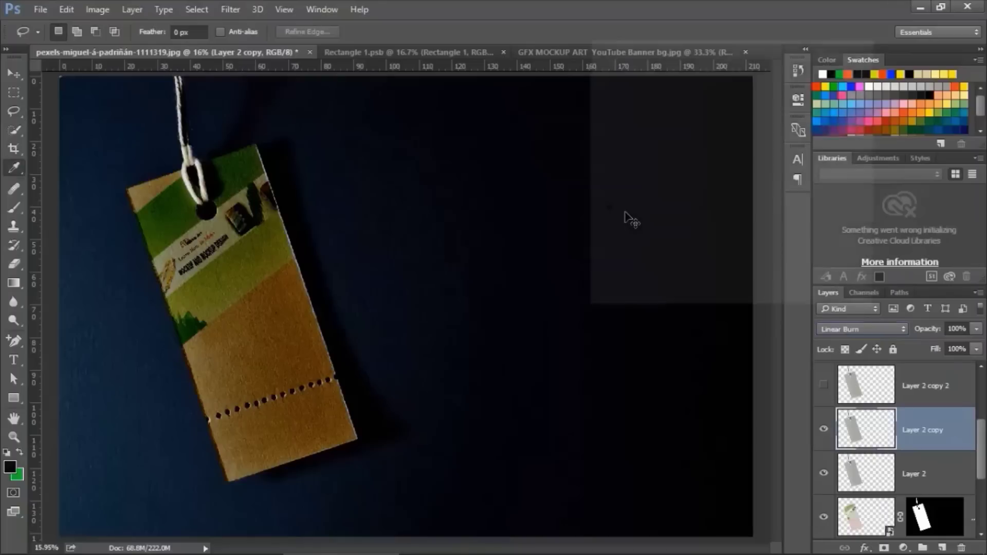
{"action": "mouse_move", "coordinate": [604, 209]}
{"action": "left_mouse_down"}
{"action": "mouse_move", "coordinate": [734, 208]}
{"action": "mouse_move", "coordinate": [600, 209]}
{"action": "left_mouse_up"}
{"action": "mouse_move", "coordinate": [694, 211]}
{"action": "left_mouse_down"}
{"action": "mouse_move", "coordinate": [591, 231]}
{"action": "mouse_move", "coordinate": [641, 226]}
{"action": "left_mouse_up"}
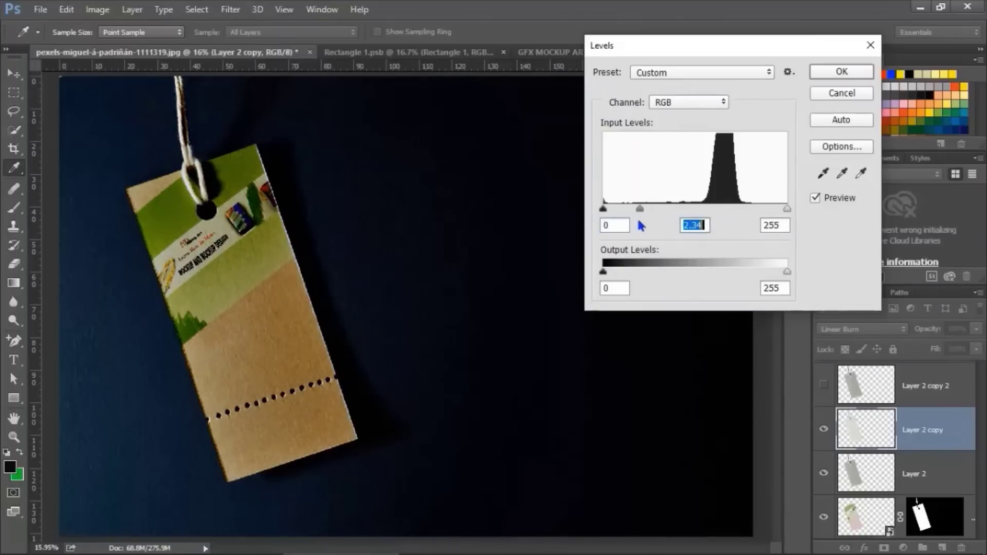
{"action": "mouse_move", "coordinate": [787, 276]}
{"action": "left_mouse_down"}
{"action": "mouse_move", "coordinate": [760, 277]}
{"action": "mouse_move", "coordinate": [804, 276]}
{"action": "left_mouse_up"}
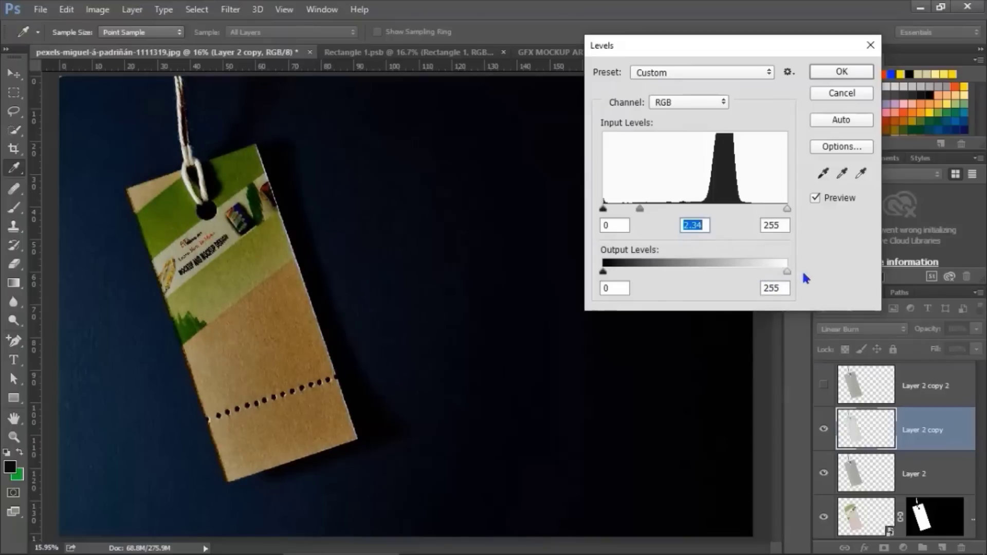
{"action": "mouse_move", "coordinate": [608, 268]}
{"action": "left_mouse_down"}
{"action": "mouse_move", "coordinate": [686, 279]}
{"action": "mouse_move", "coordinate": [788, 276]}
{"action": "mouse_move", "coordinate": [681, 267]}
{"action": "left_mouse_up"}
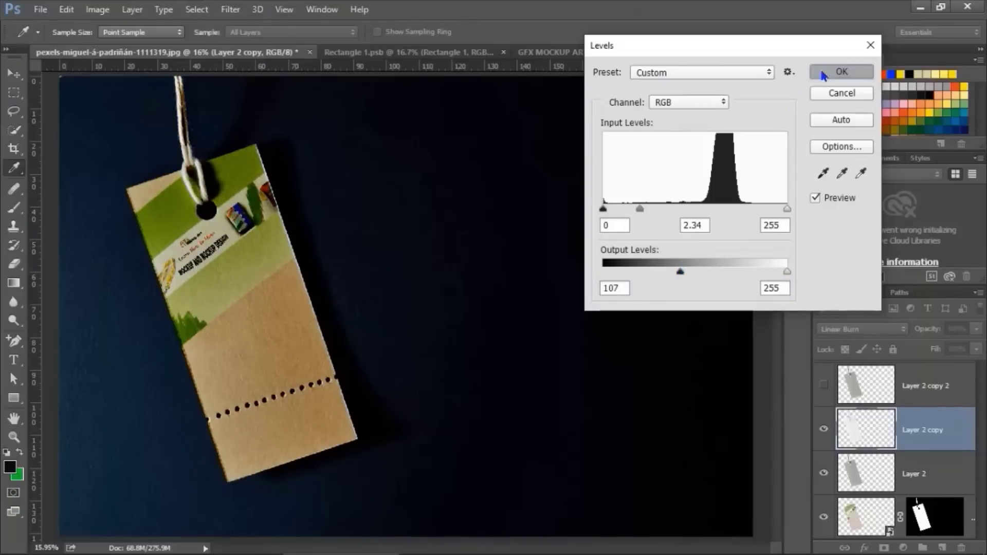
{"action": "left_click", "coordinate": [841, 71]}
{"action": "left_click", "coordinate": [824, 386]}
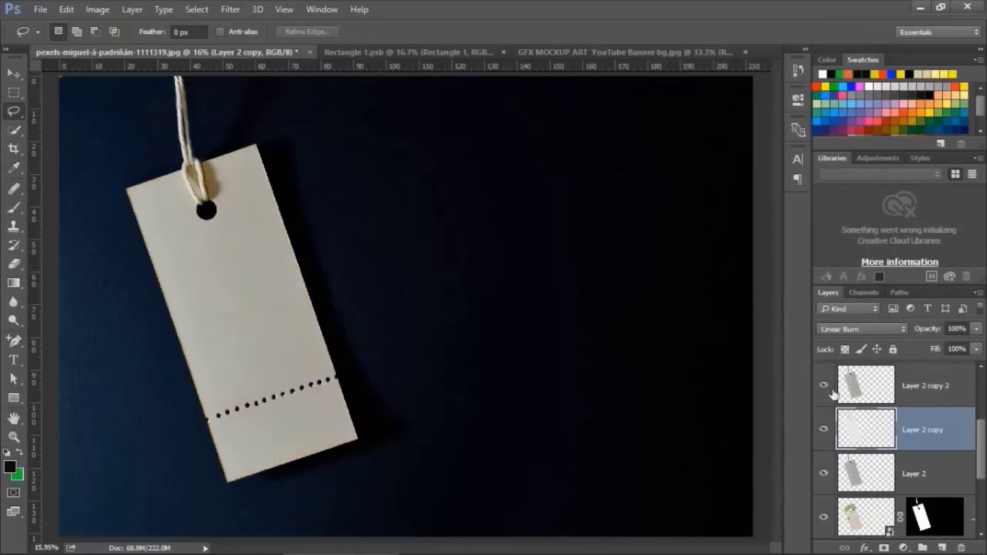
- Blend Layer 2 copy 2 in Screen mode and apply Levels with input black point 163
{"action": "left_click", "coordinate": [910, 390]}
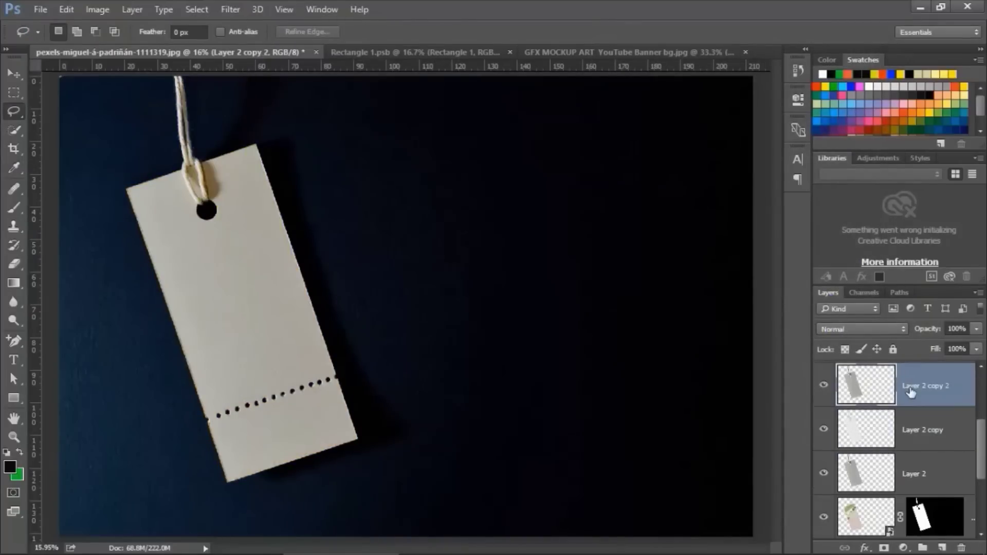
{"action": "left_click", "coordinate": [886, 333]}
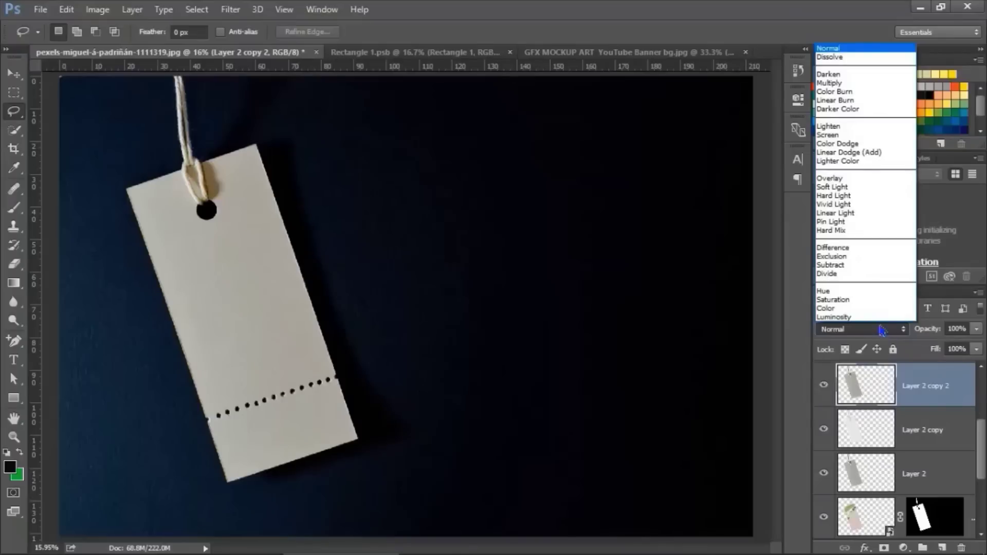
{"action": "left_click", "coordinate": [831, 135]}
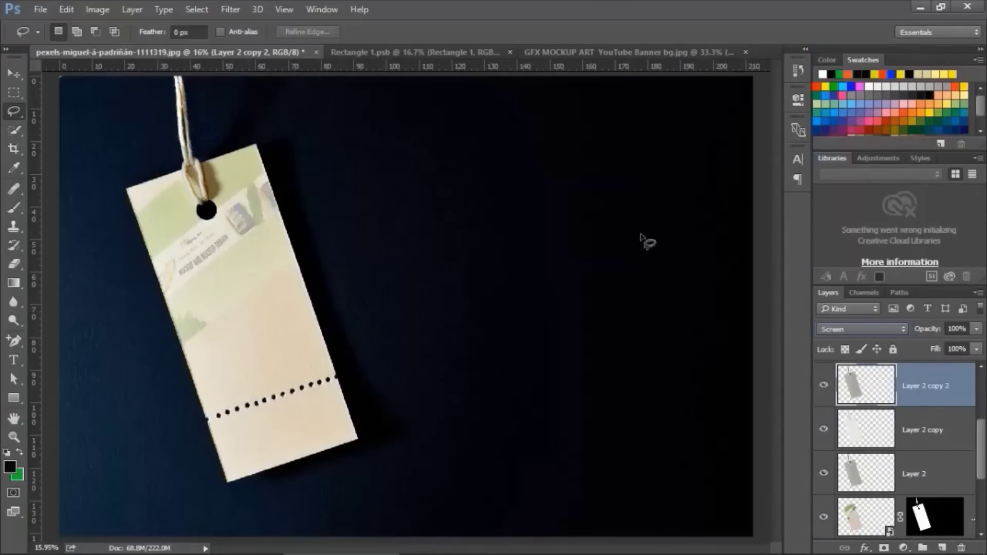
{"action": "key", "text": "ctrl+l"}
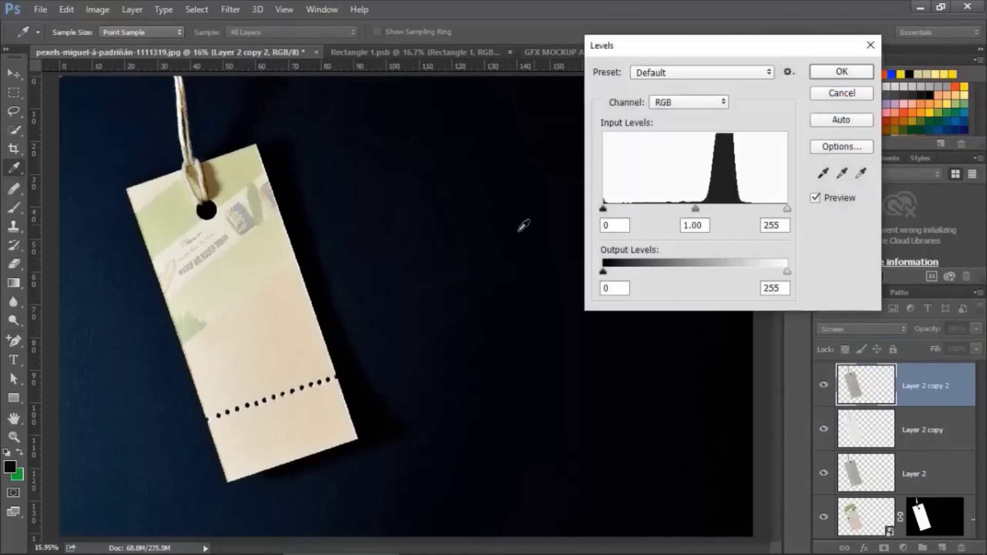
{"action": "left_click_drag", "start_coordinate": [603, 209], "coordinate": [723, 226]}
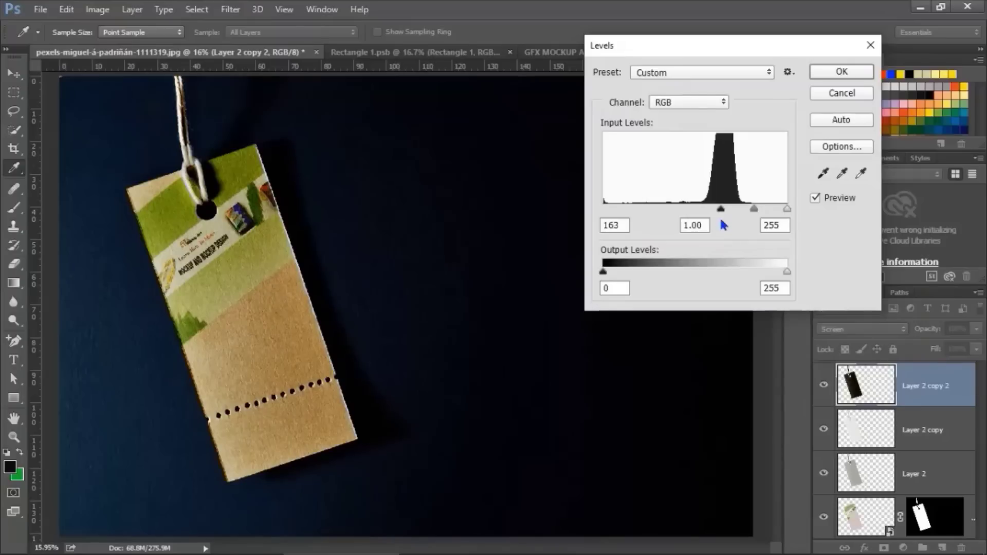
{"action": "left_click", "coordinate": [843, 72]}
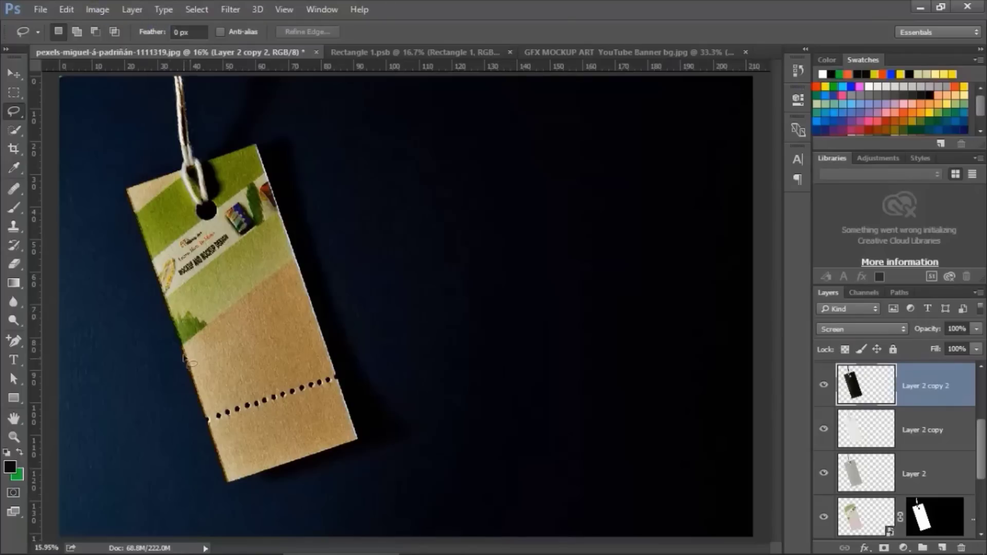
{"action": "left_click", "coordinate": [41, 10]}
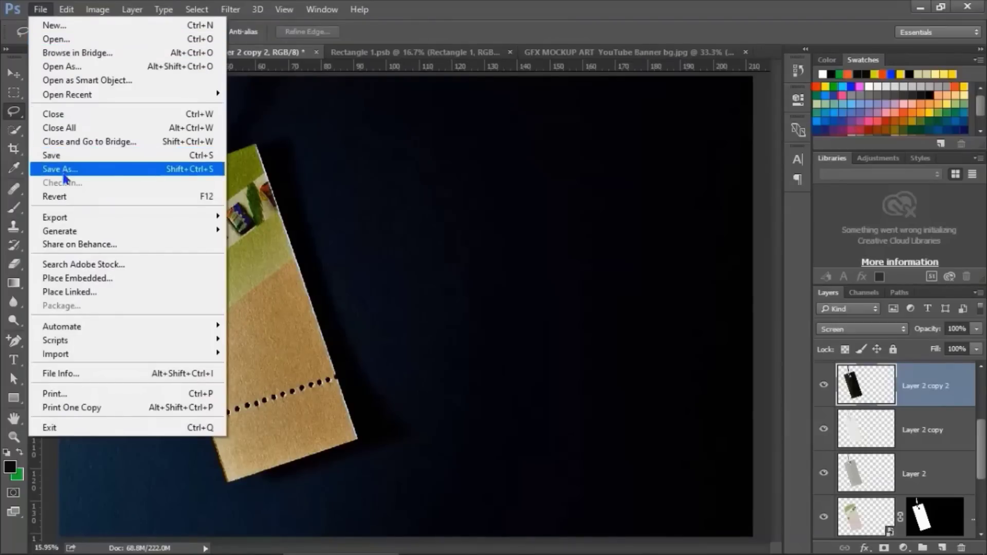
{"action": "left_click", "coordinate": [63, 173]}
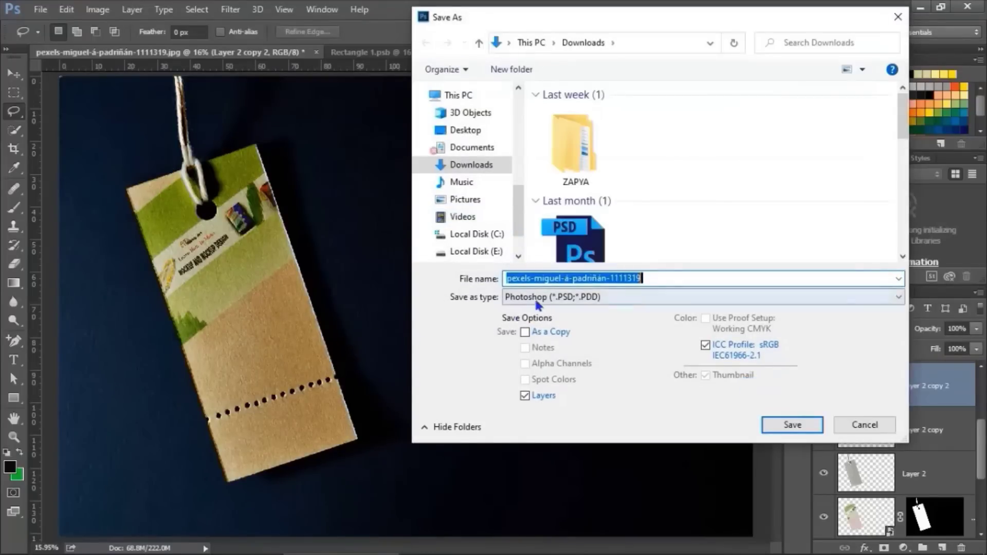
{"action": "left_click", "coordinate": [551, 302]}
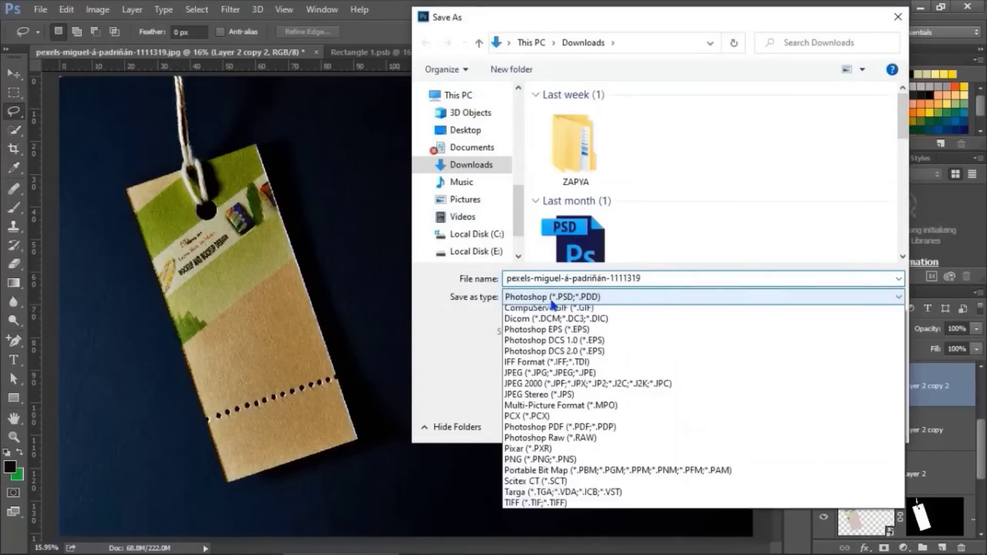
{"action": "left_click", "coordinate": [646, 278]}
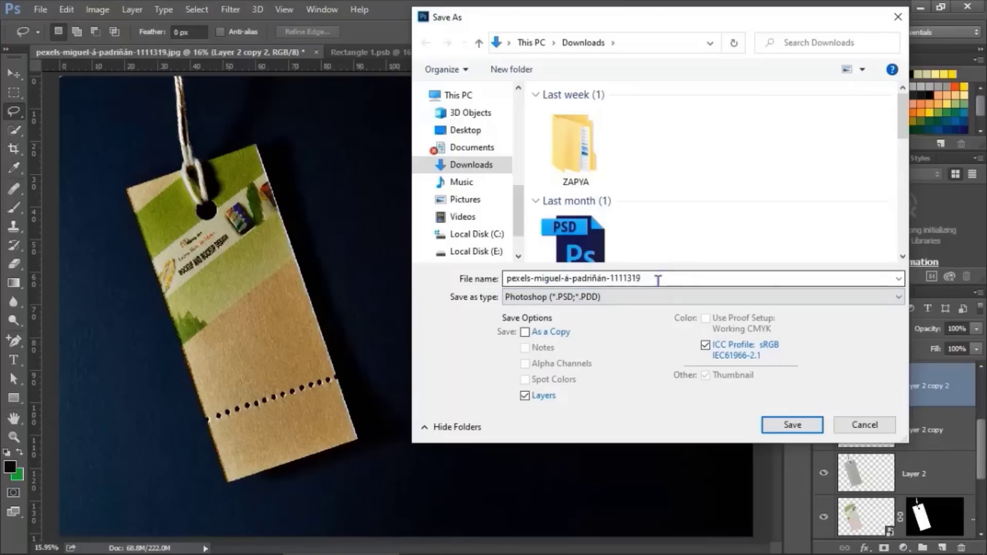
{"action": "double_click", "coordinate": [620, 278]}
{"action": "type", "text": "ta"}
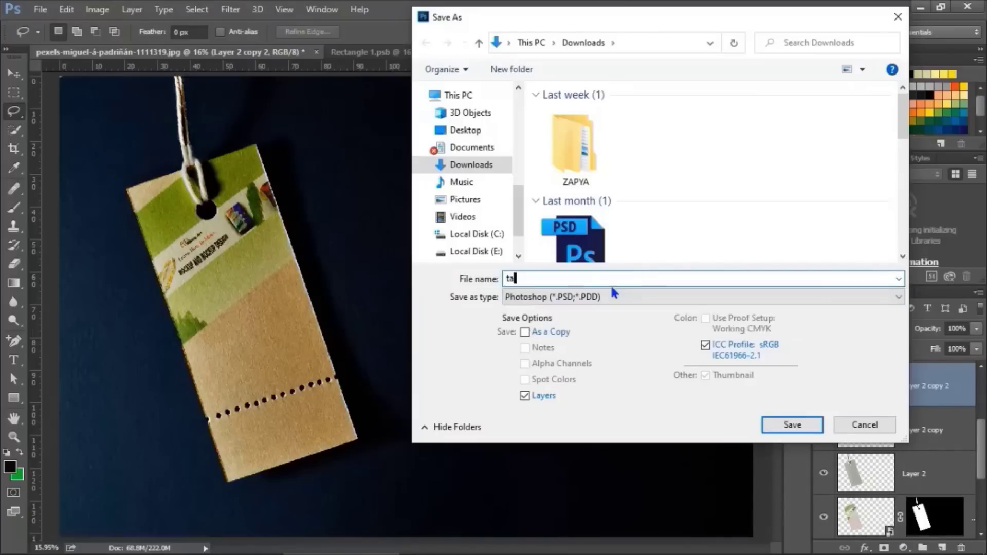
{"action": "type", "text": "g"}
{"action": "key", "text": "Return"}
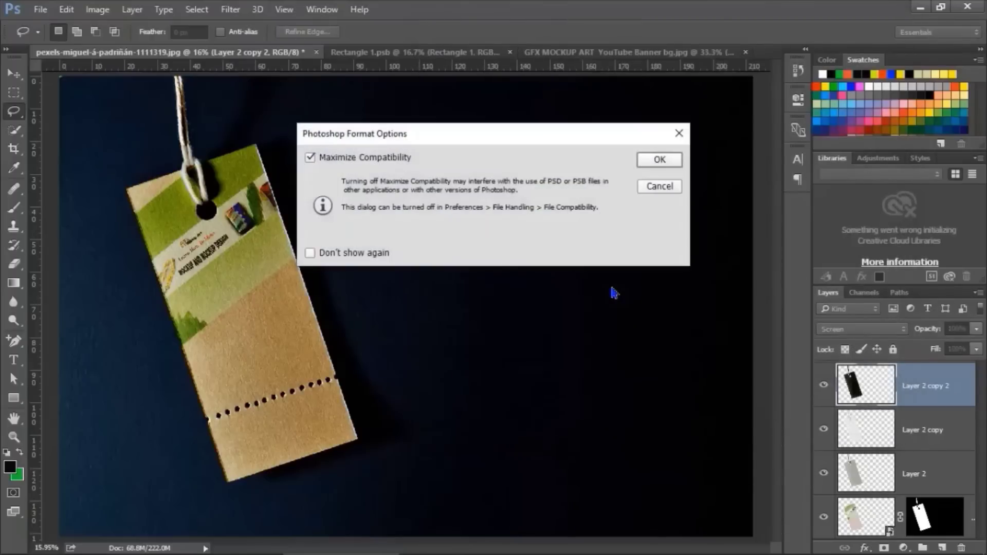
{"action": "left_click", "coordinate": [659, 186]}
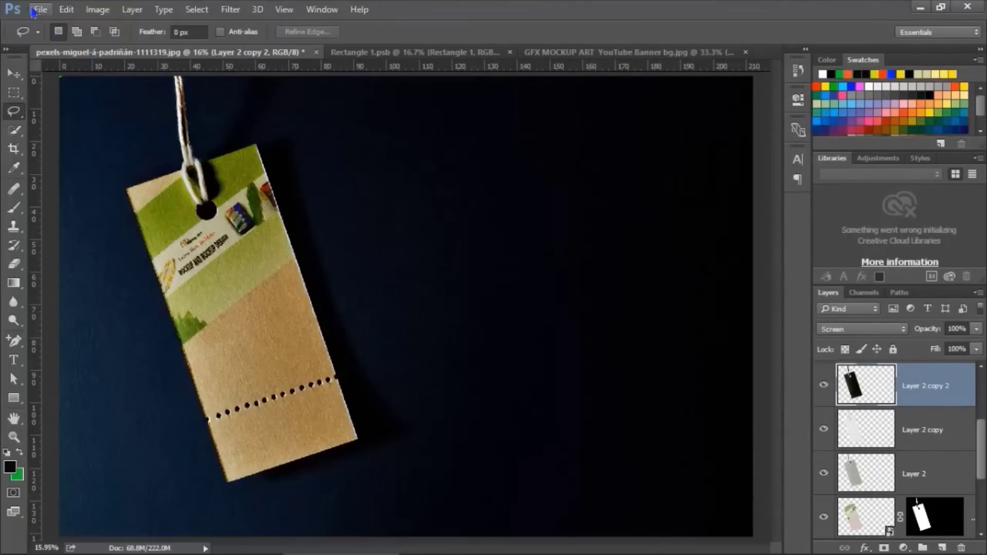
- Save As JPEG named 'tag mockup' on the Desktop, keeping Maximum quality in JPEG Options
{"action": "left_click", "coordinate": [41, 10]}
{"action": "left_click", "coordinate": [61, 169]}
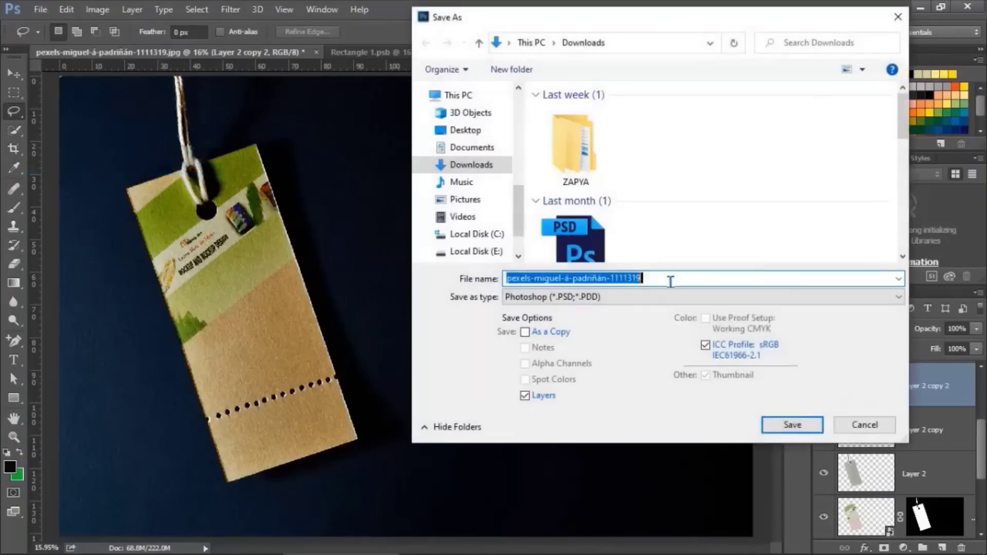
{"action": "left_click", "coordinate": [664, 278]}
{"action": "left_click_drag", "start_coordinate": [664, 278], "coordinate": [403, 298]}
{"action": "key", "text": "BackSpace"}
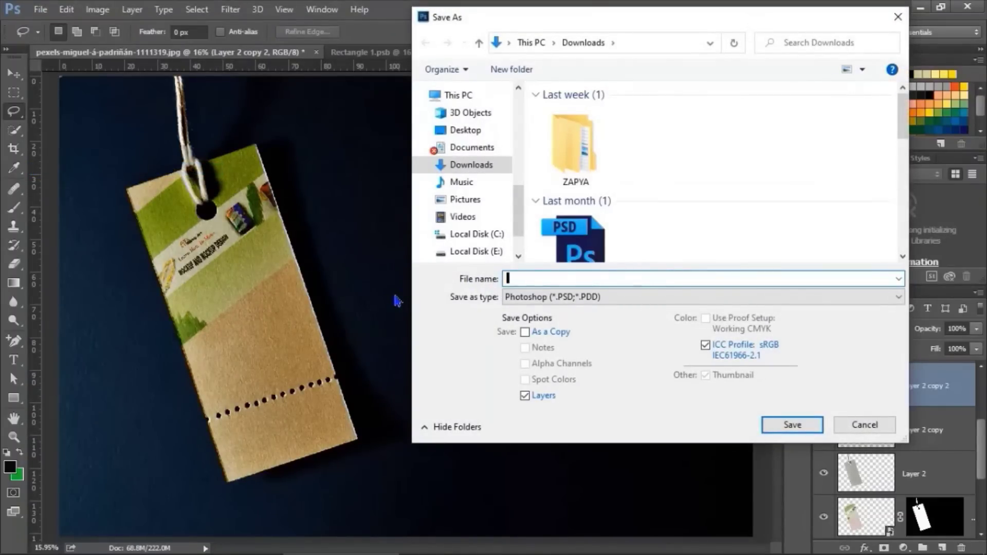
{"action": "type", "text": "tag moc"}
{"action": "type", "text": "kup"}
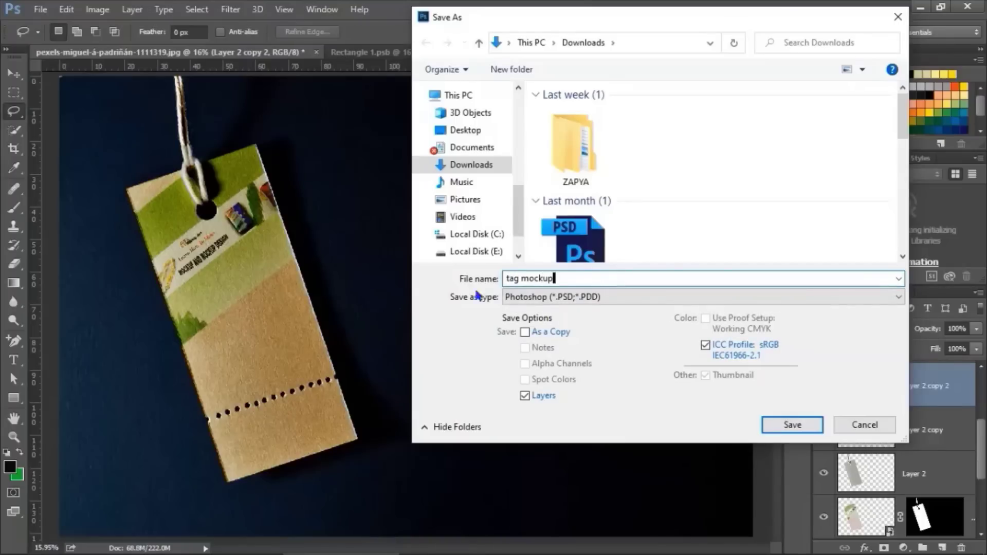
{"action": "left_click", "coordinate": [538, 298]}
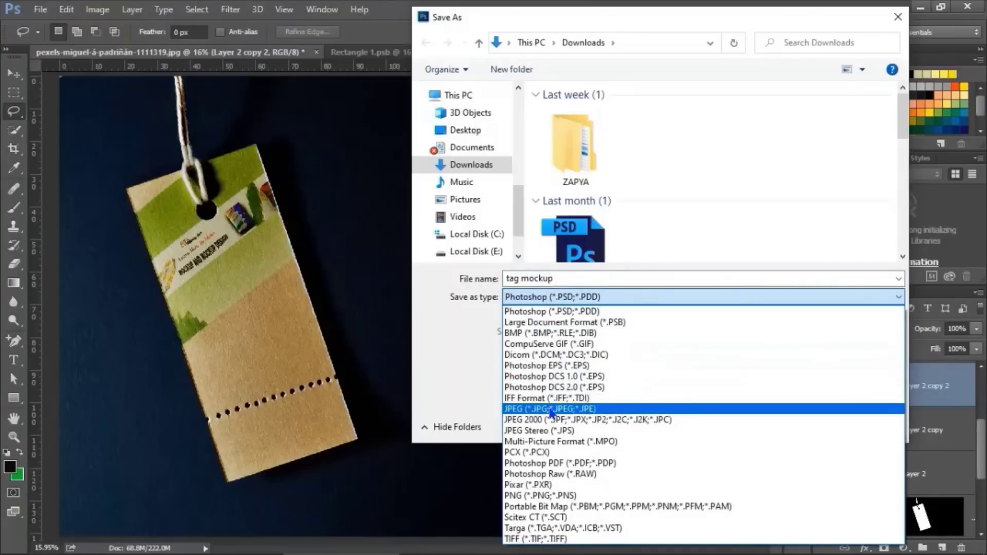
{"action": "left_click", "coordinate": [551, 409]}
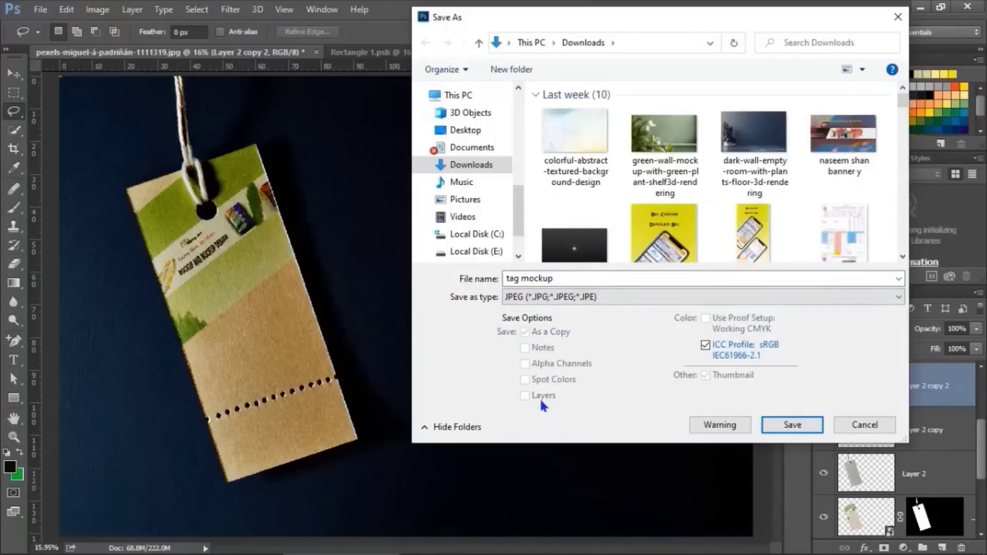
{"action": "mouse_move", "coordinate": [466, 182]}
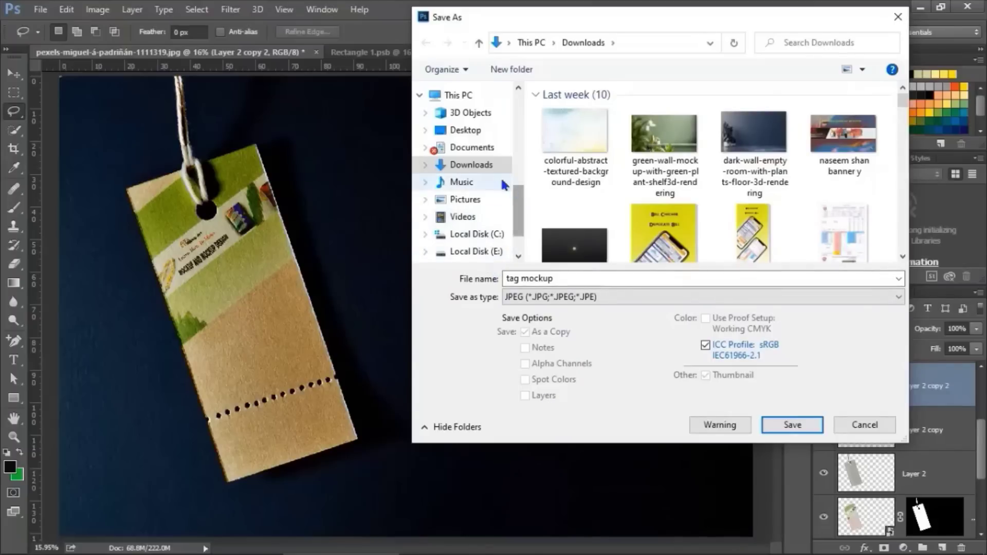
{"action": "left_click", "coordinate": [447, 131]}
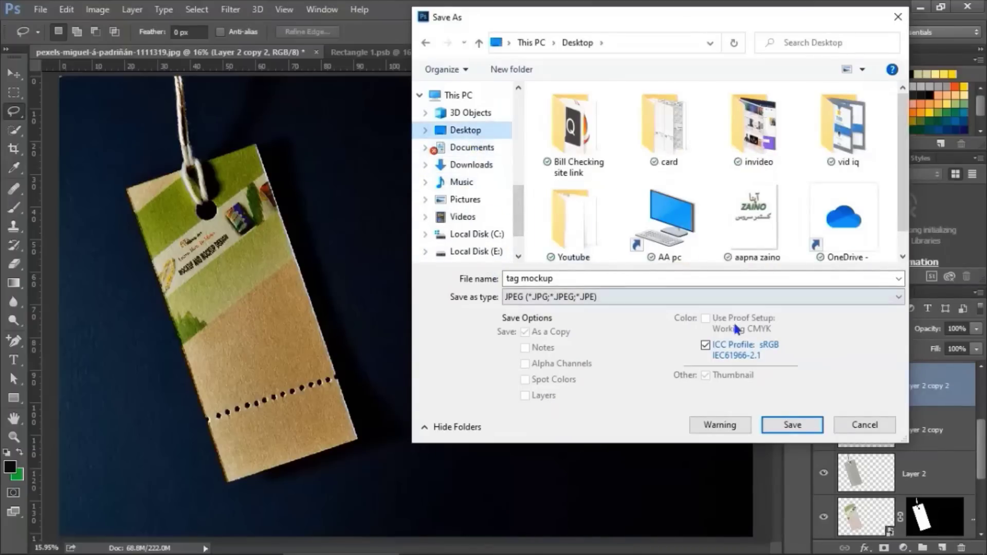
{"action": "left_click", "coordinate": [790, 427]}
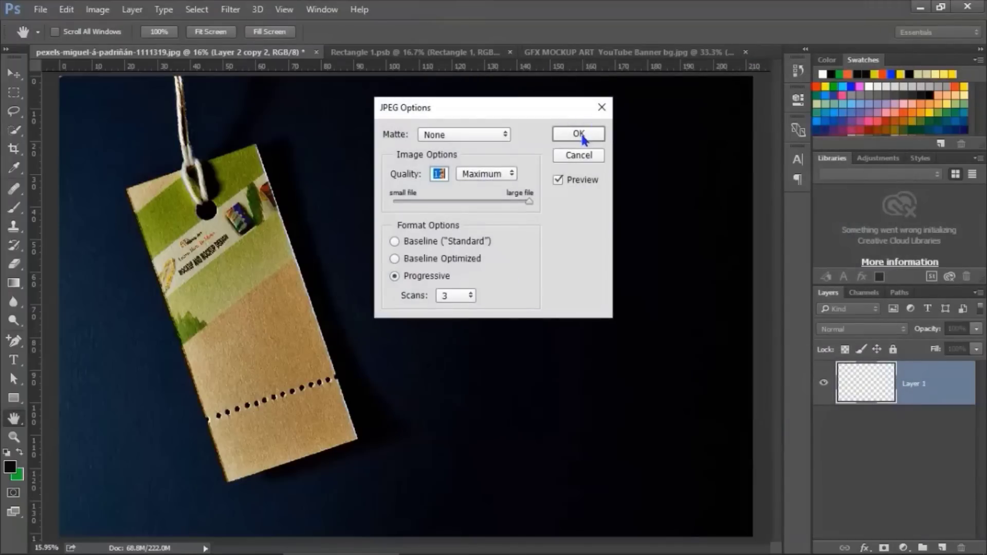
{"action": "left_click", "coordinate": [582, 137]}
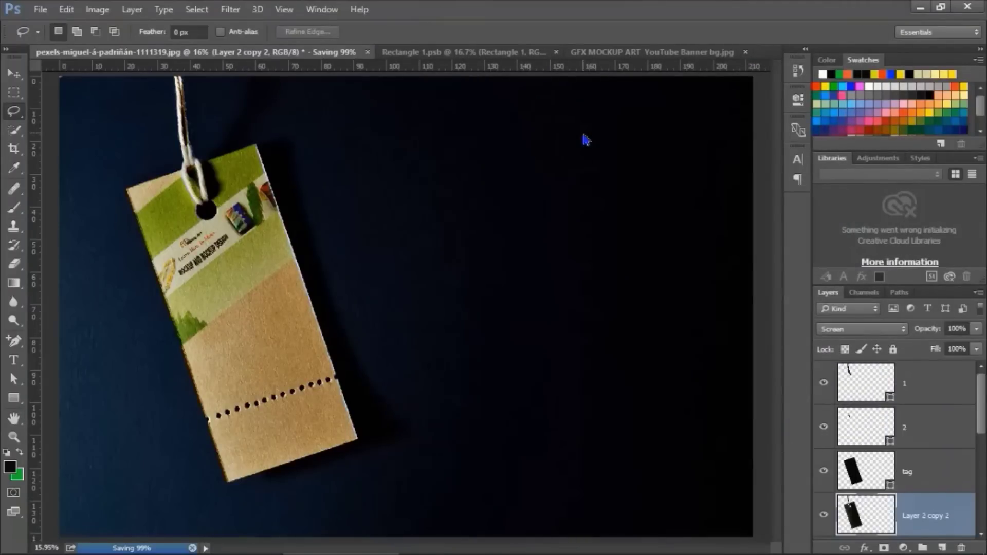